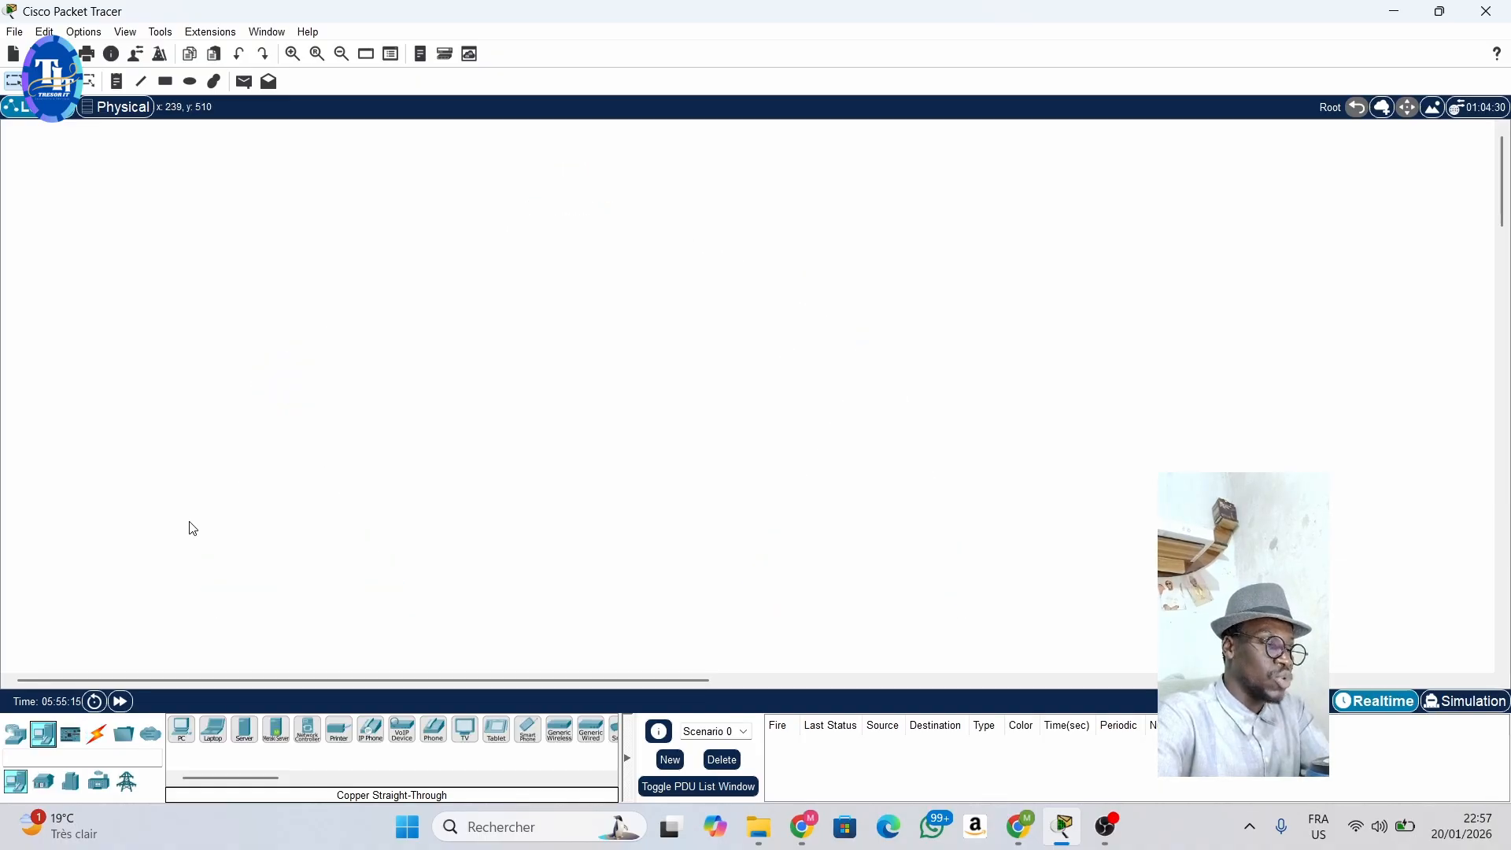
- Place four PCs in a row near the lower edge of the workspace, grouped as two separate pairs
click(183, 728)
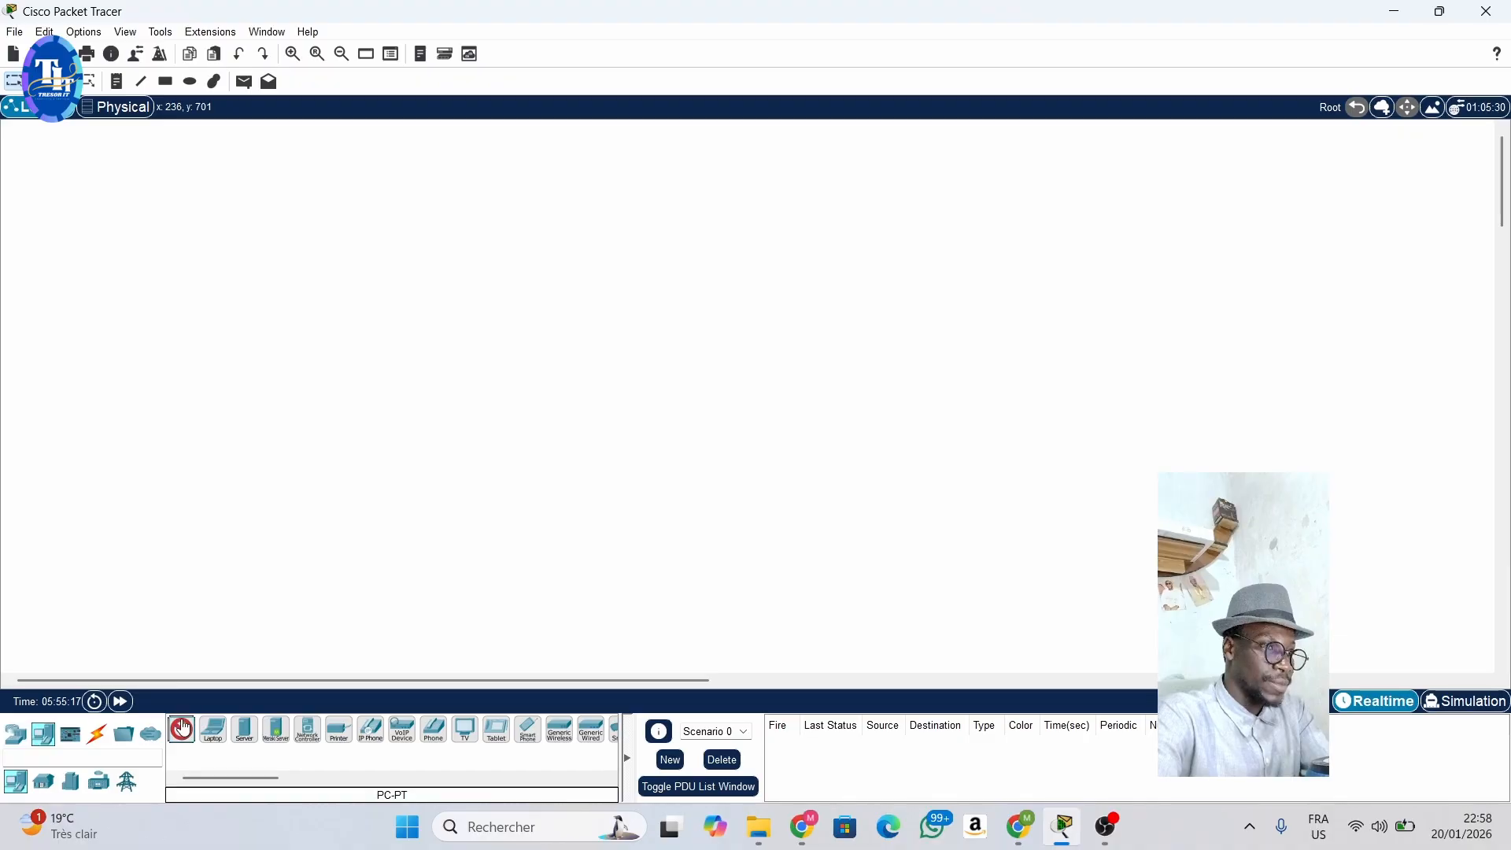
click(154, 575)
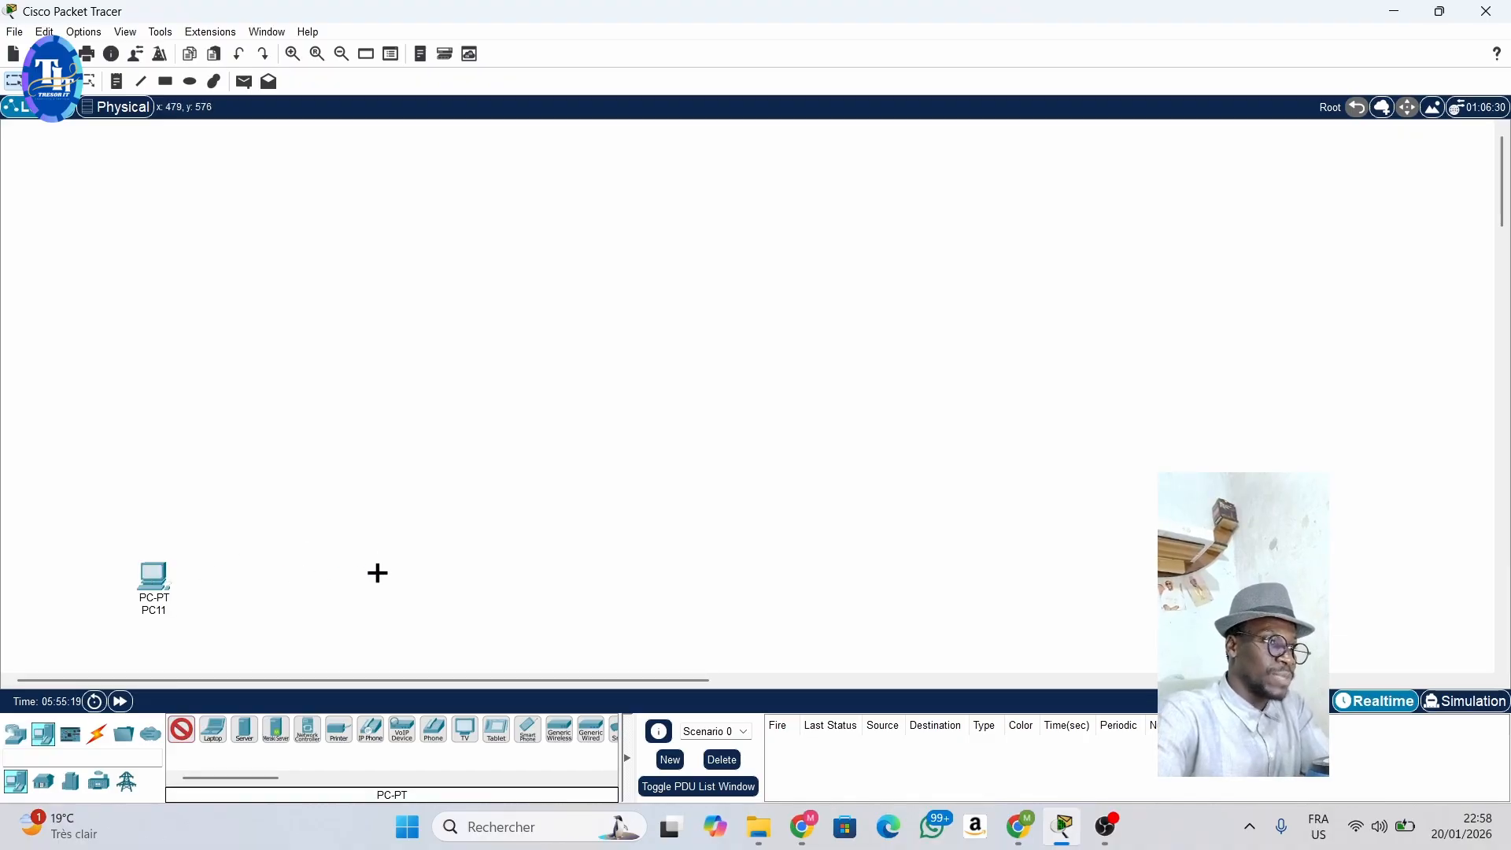
click(377, 578)
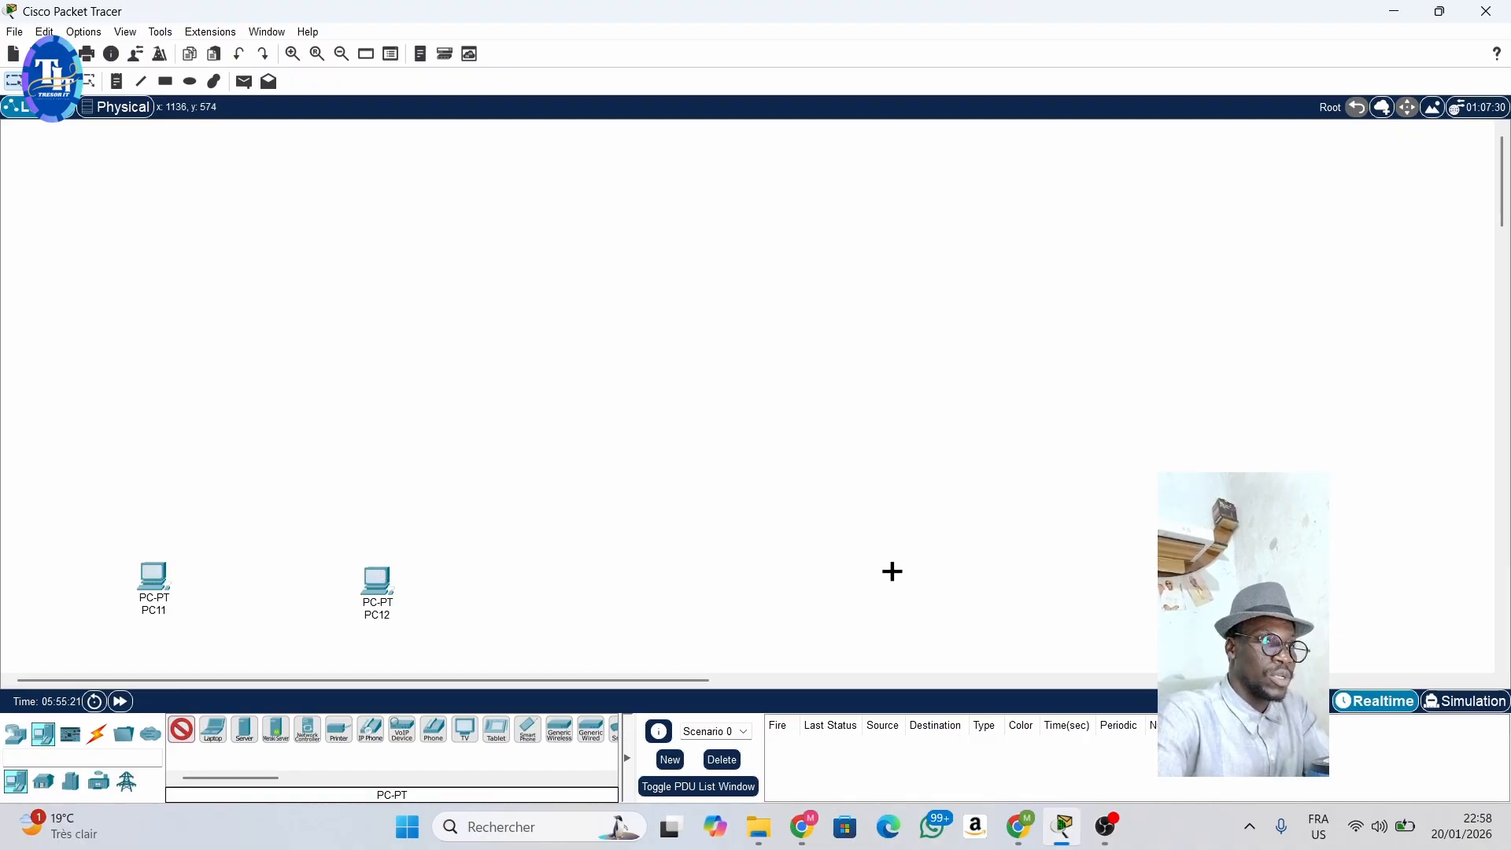
click(755, 580)
click(922, 588)
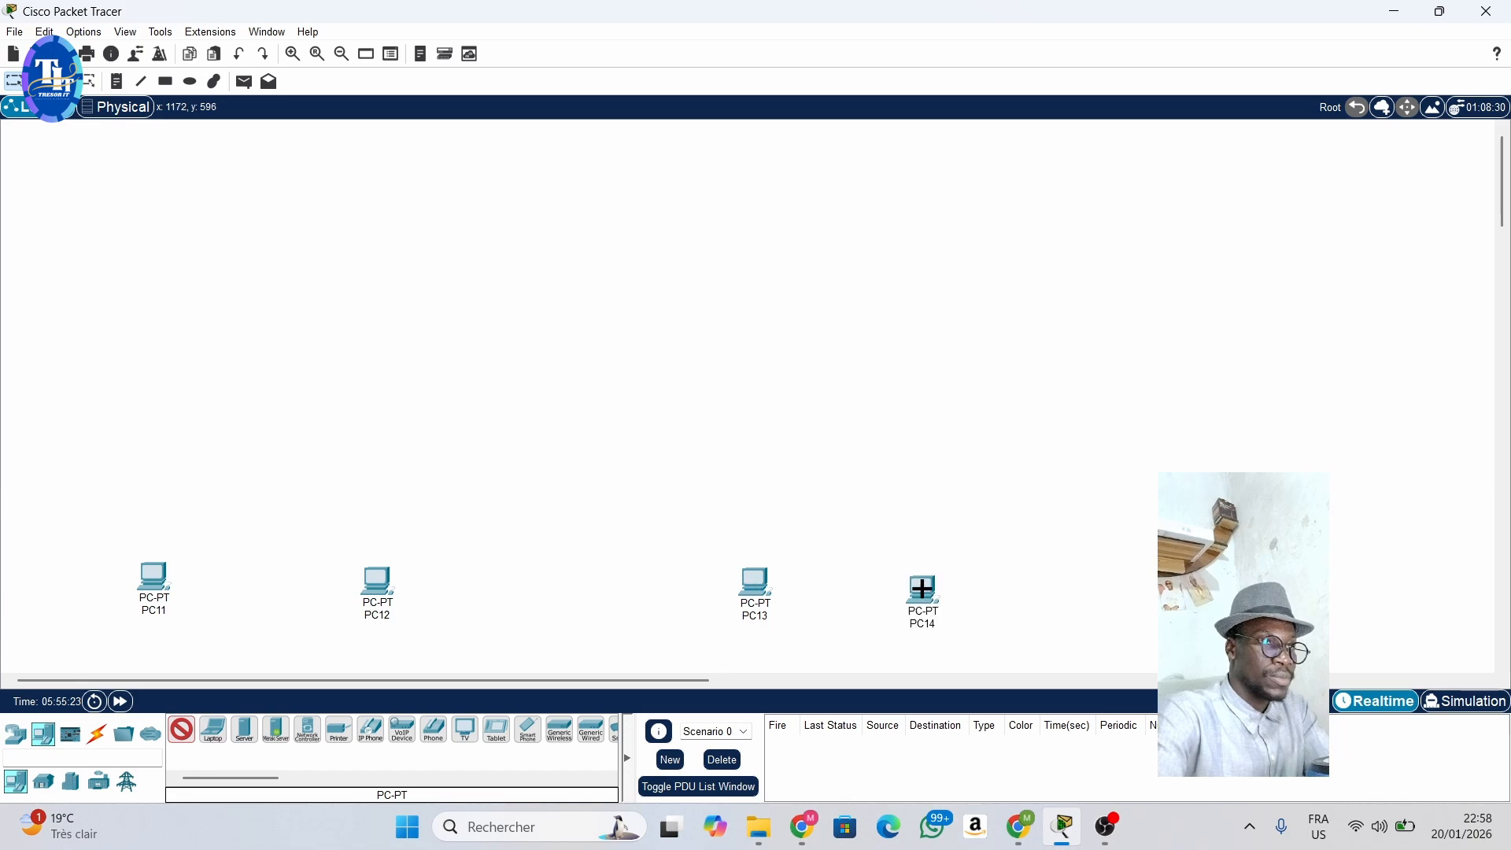
- Add two 2960 switches to the workspace, one above and between each pair of PCs
click(16, 734)
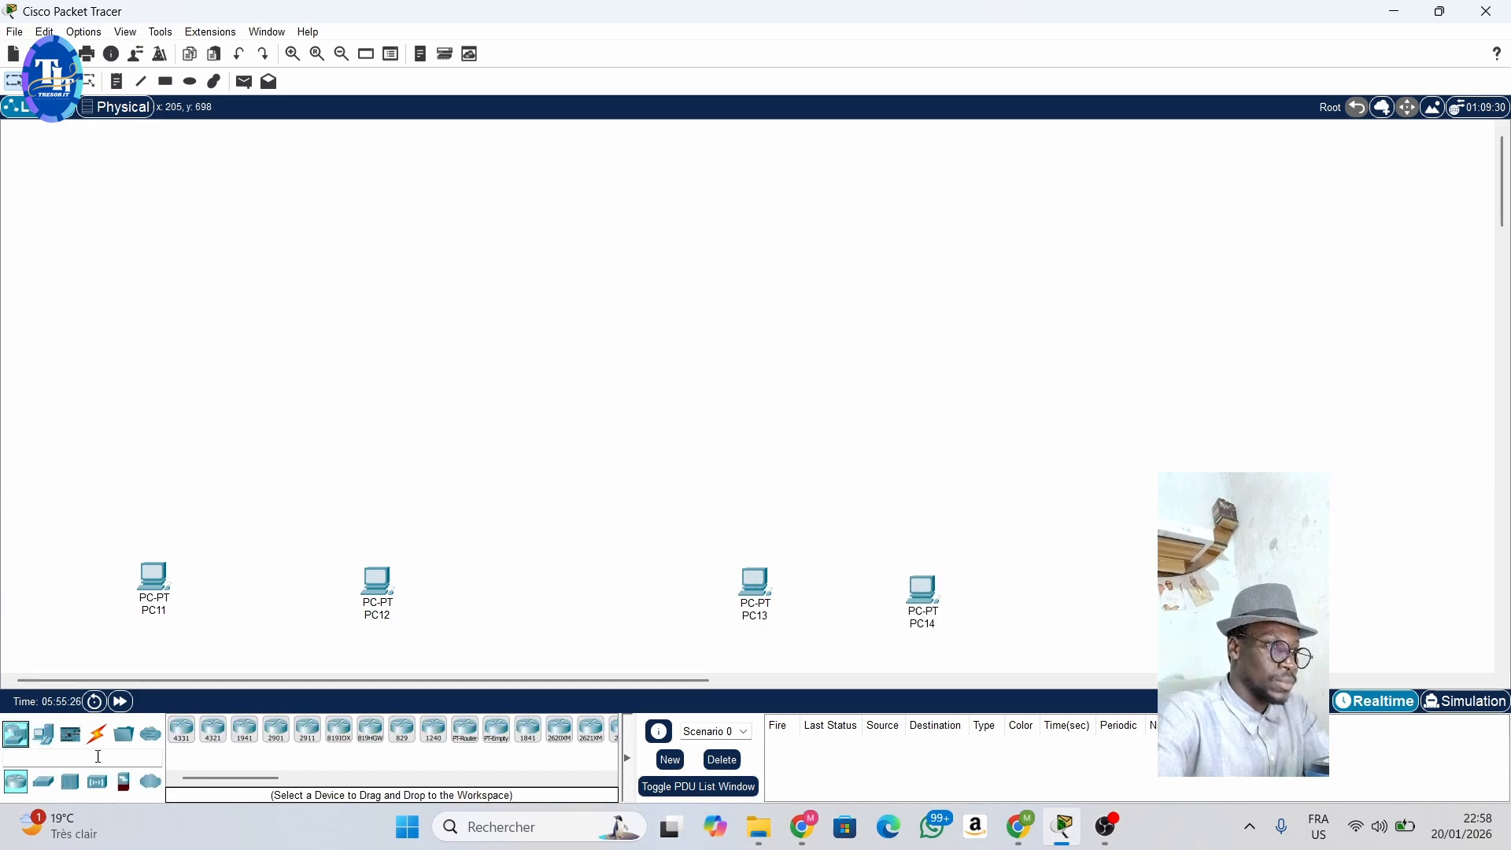
click(43, 784)
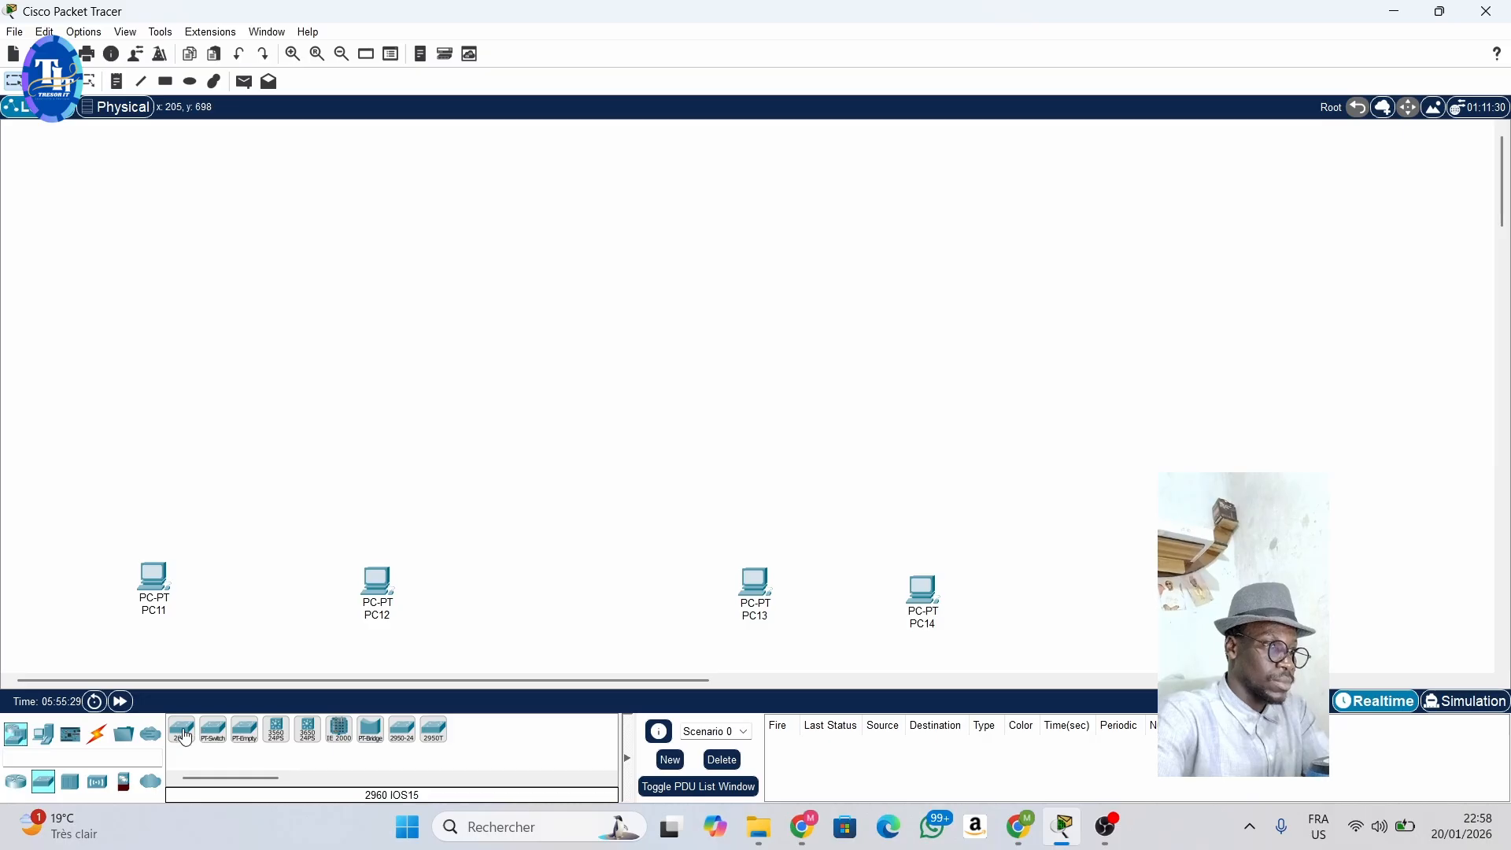
click(185, 737)
click(274, 419)
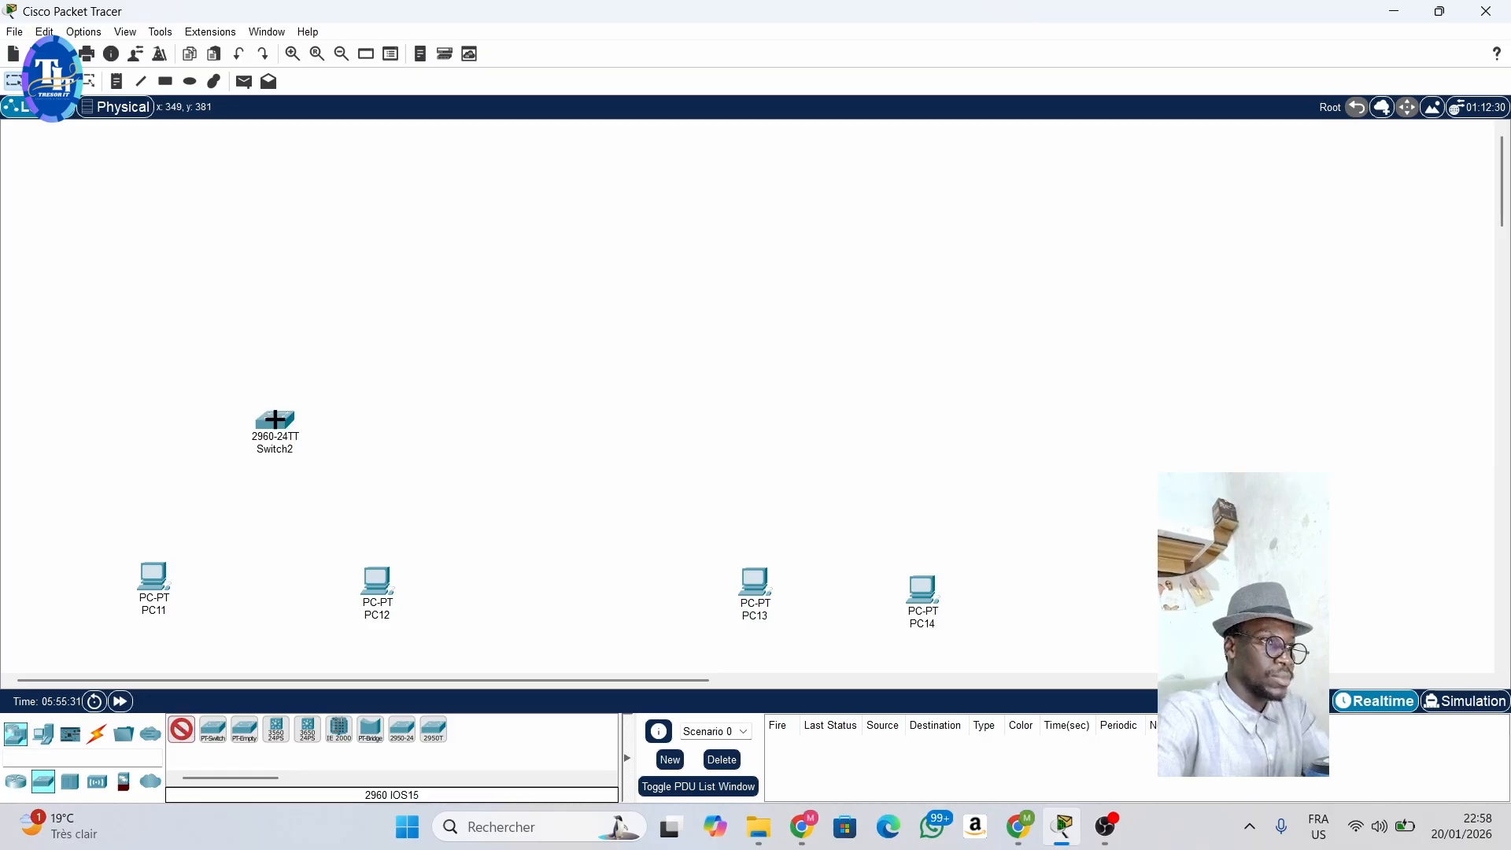
click(839, 421)
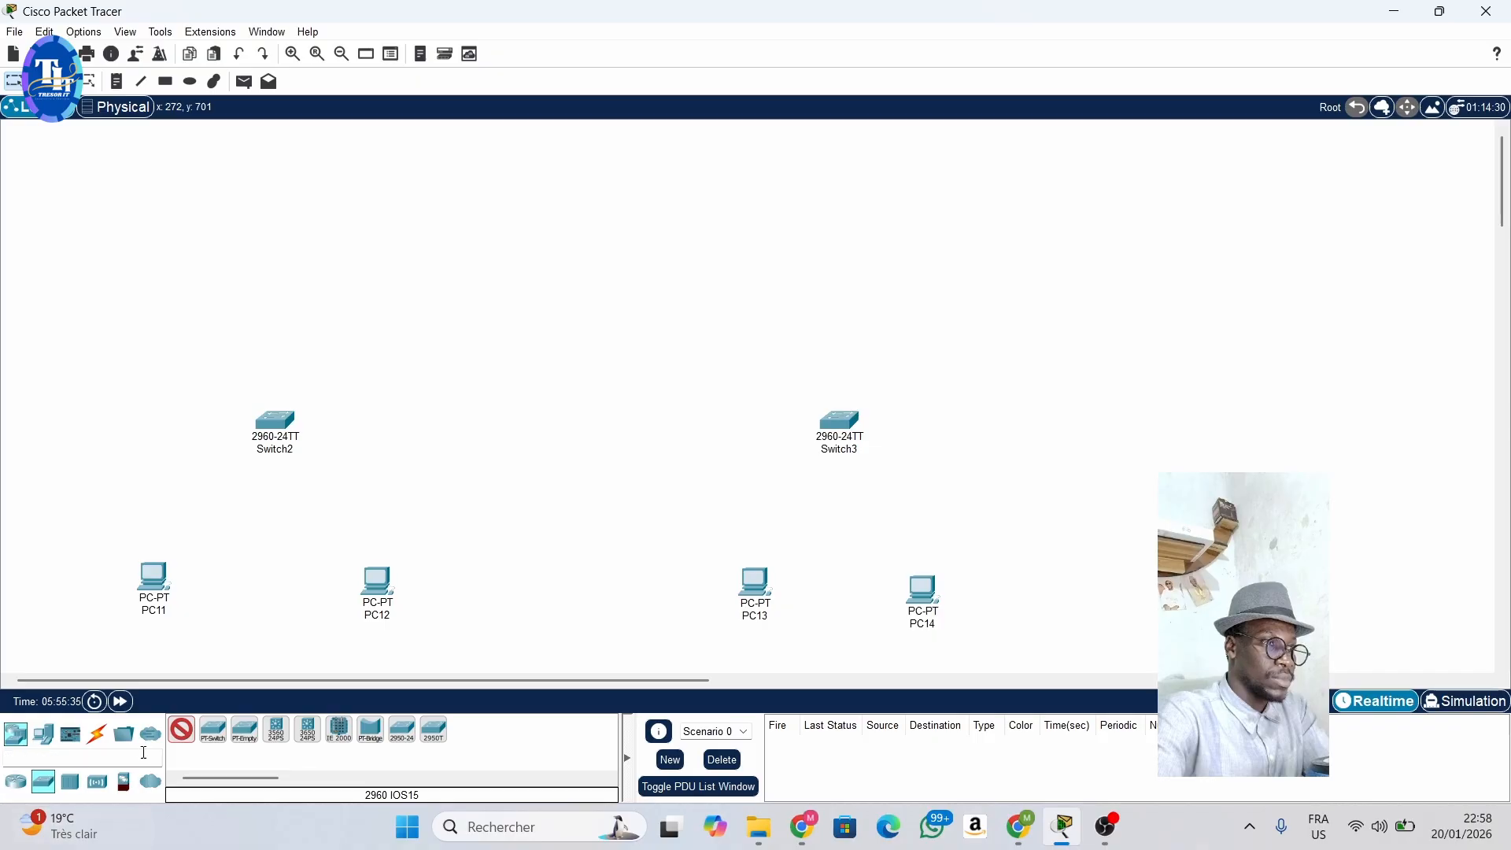
- Place a 2911 router above and midway between the two switches
click(15, 782)
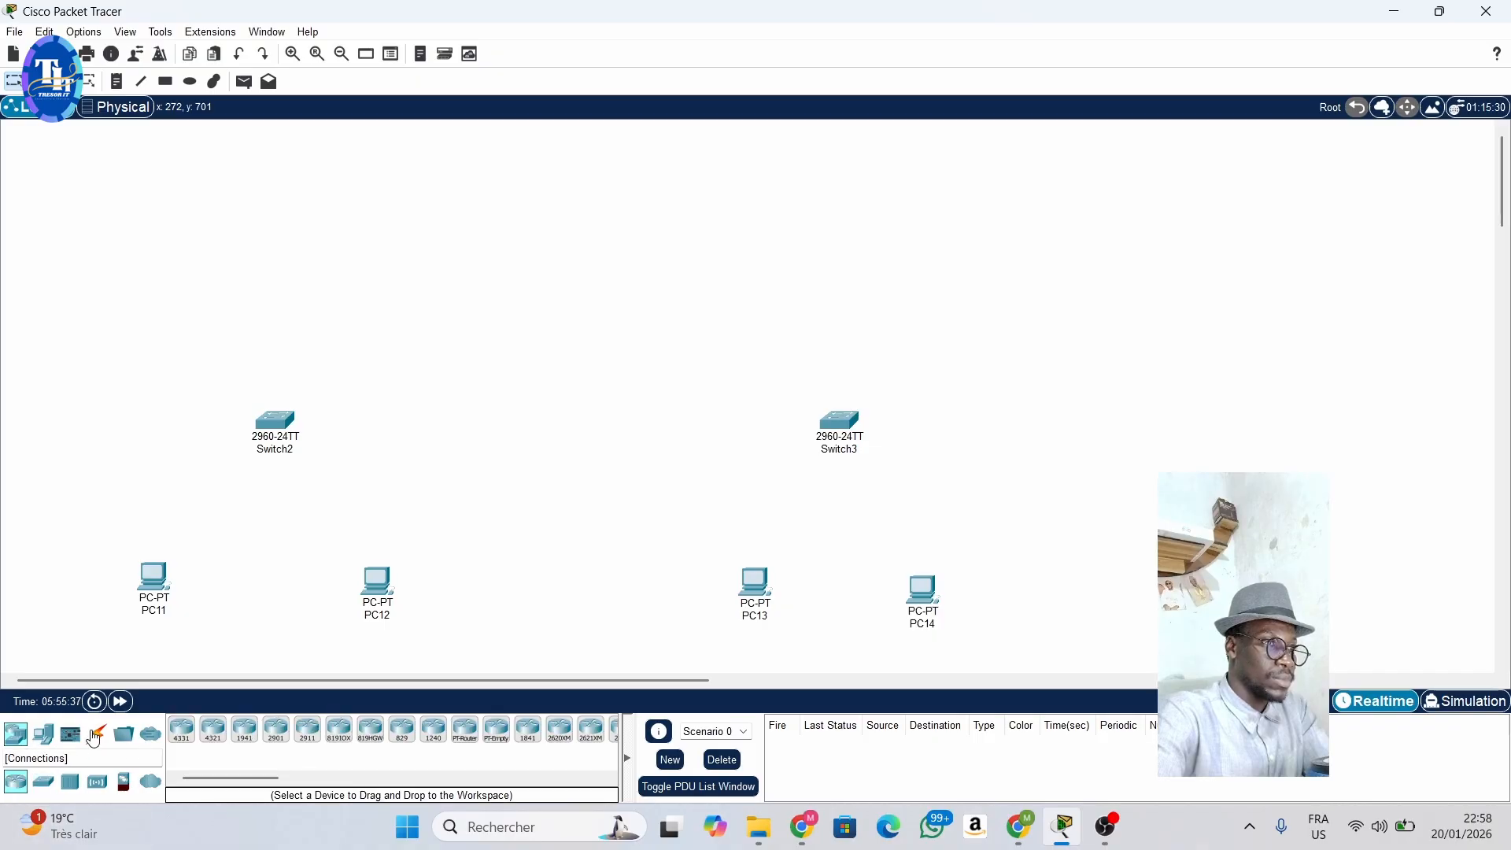
click(312, 738)
click(551, 248)
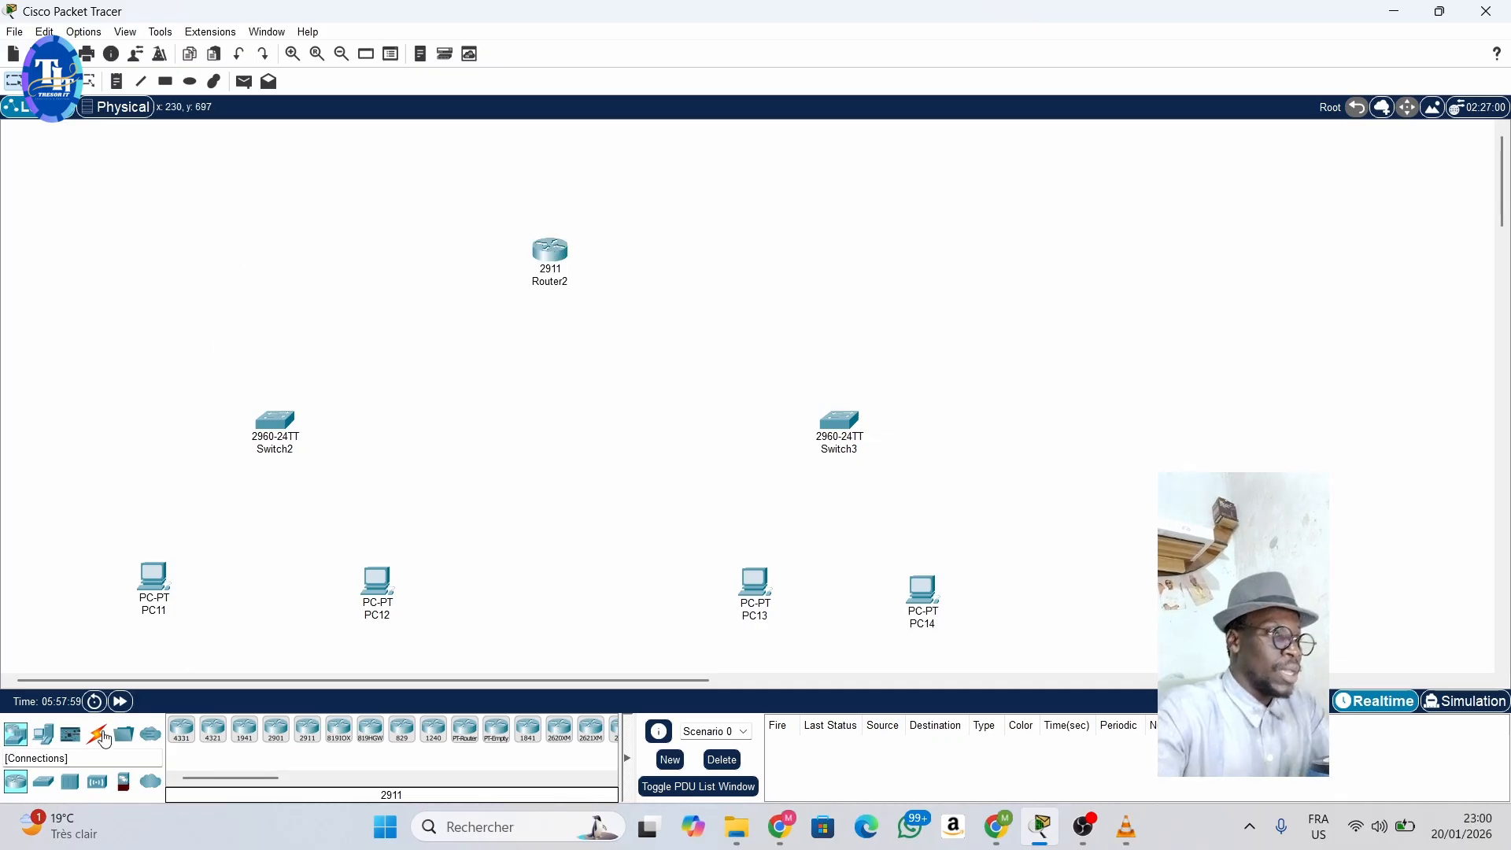
- Connect PC11 to FastEthernet0/1 on Switch2 with a Copper Straight-Through cable
click(100, 736)
click(246, 732)
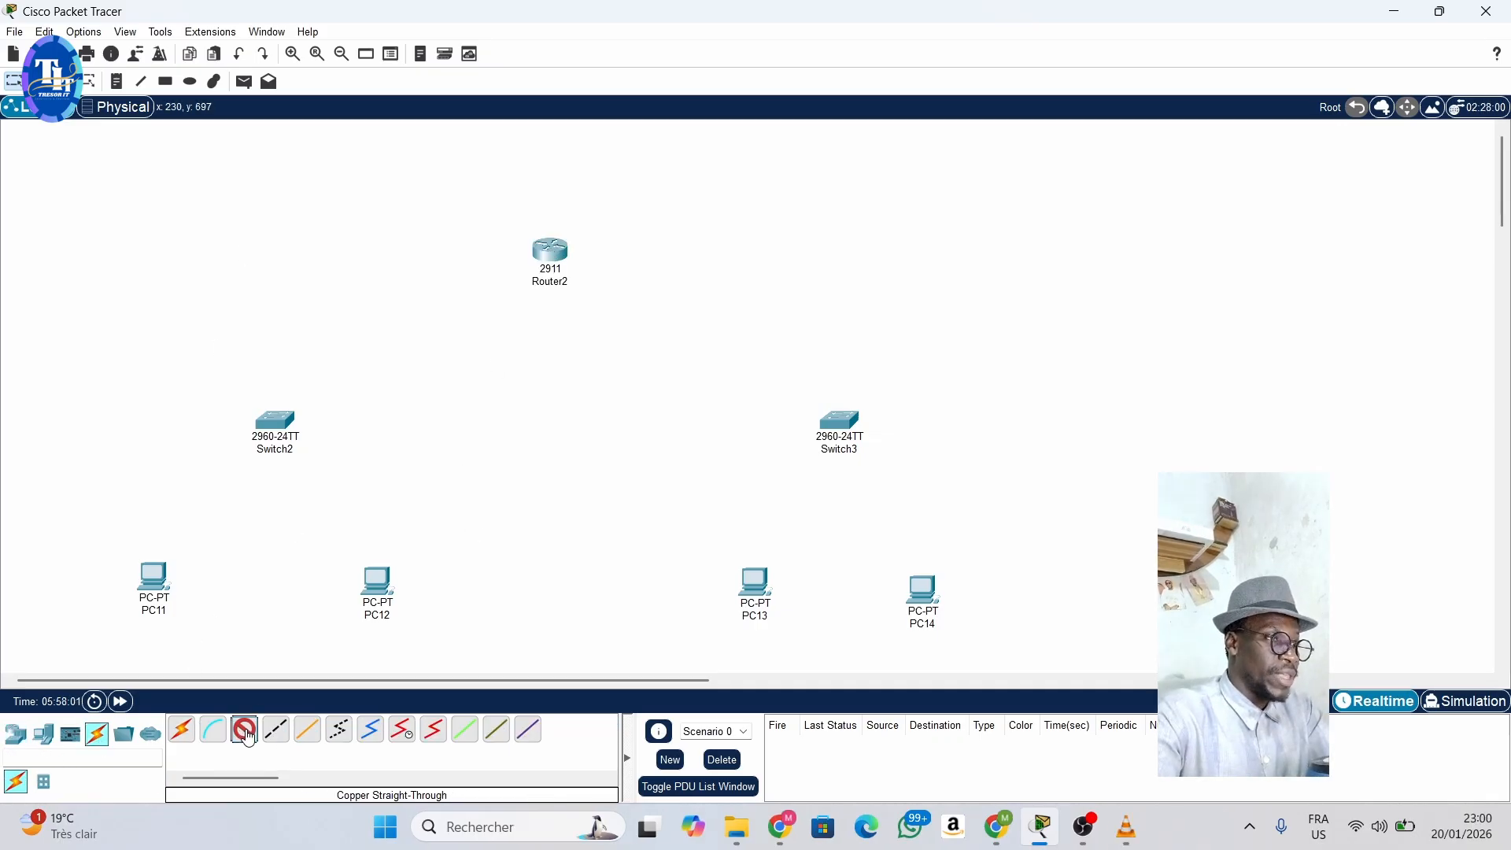
click(152, 583)
click(246, 639)
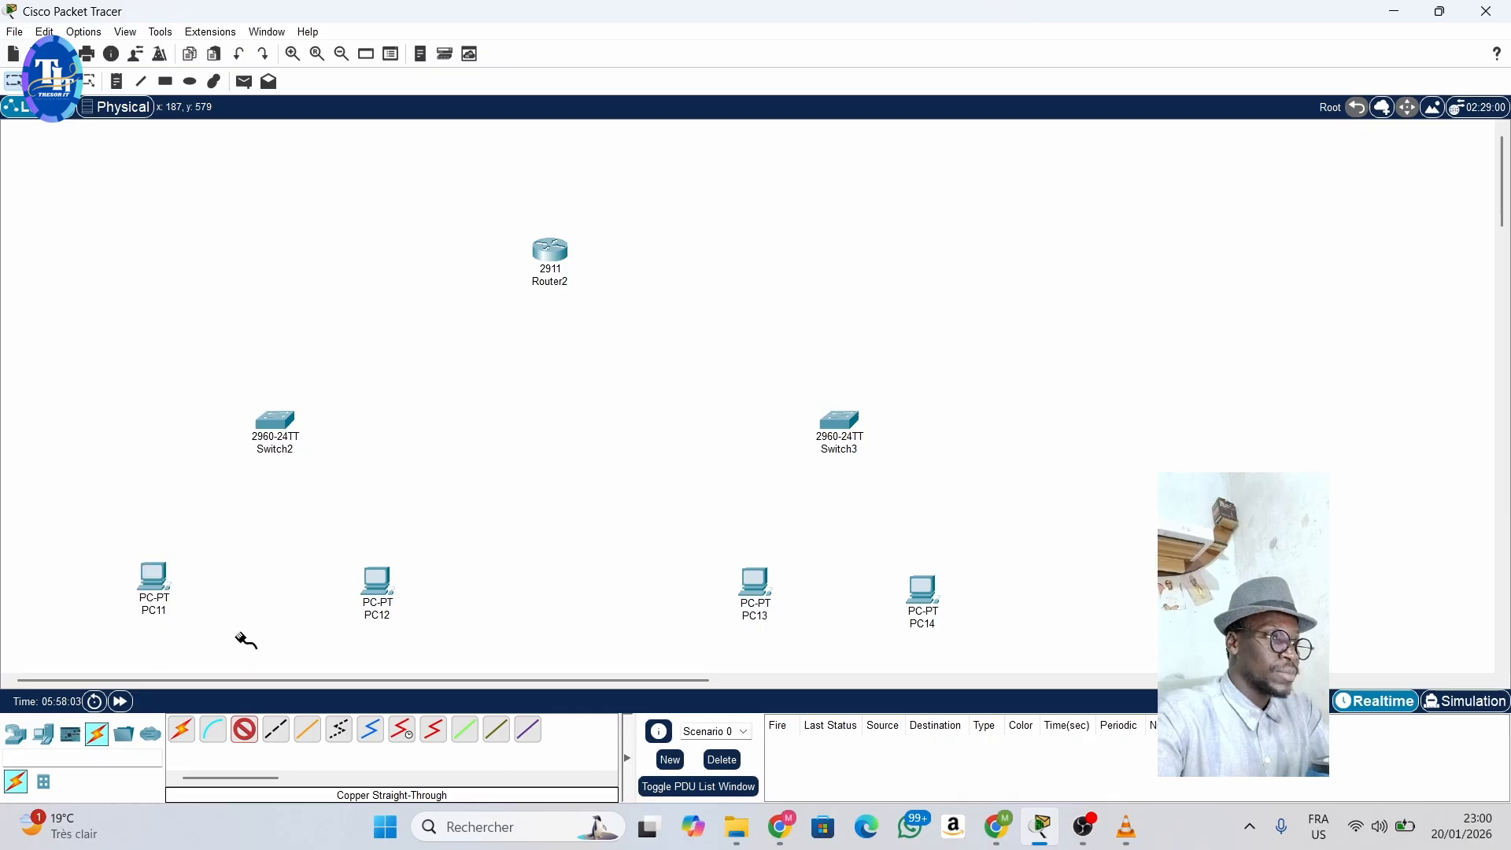
click(271, 421)
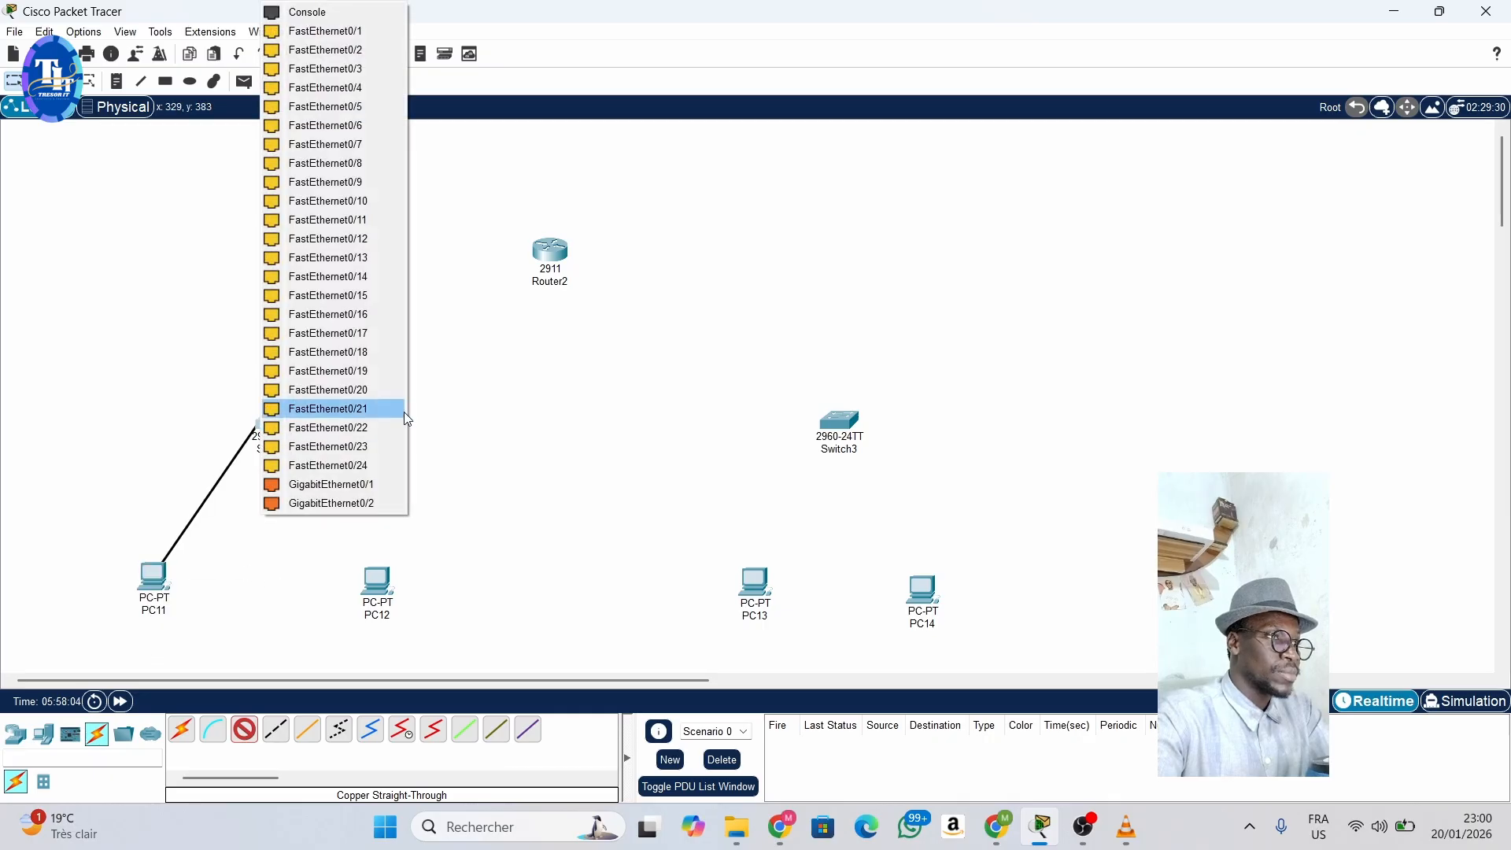
click(347, 32)
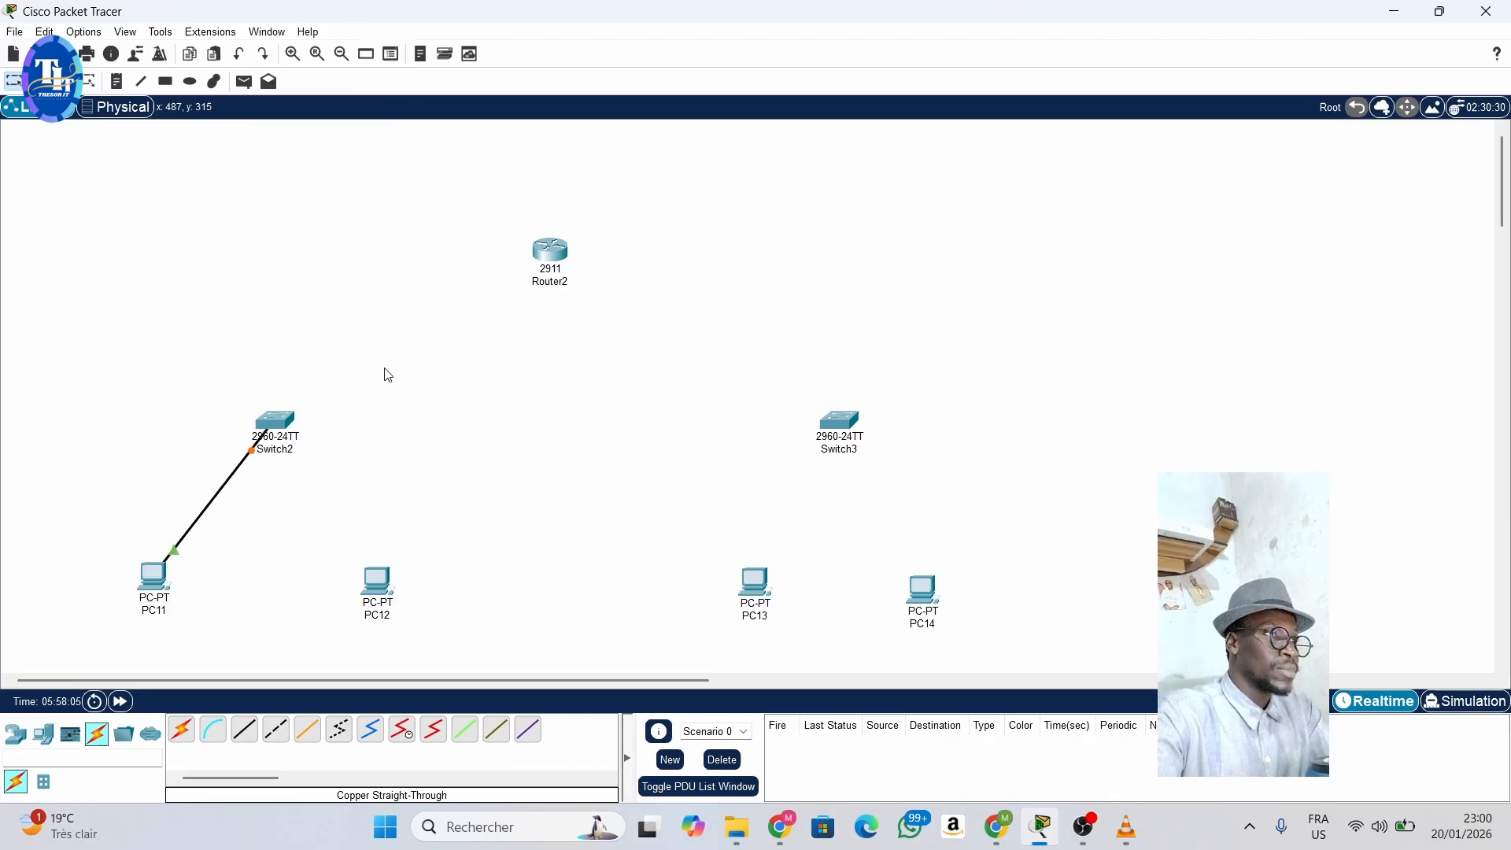
- Connect PC12's FastEthernet0 port to FastEthernet0/2 on Switch2 with a Copper Straight-Through cable
click(245, 730)
click(382, 587)
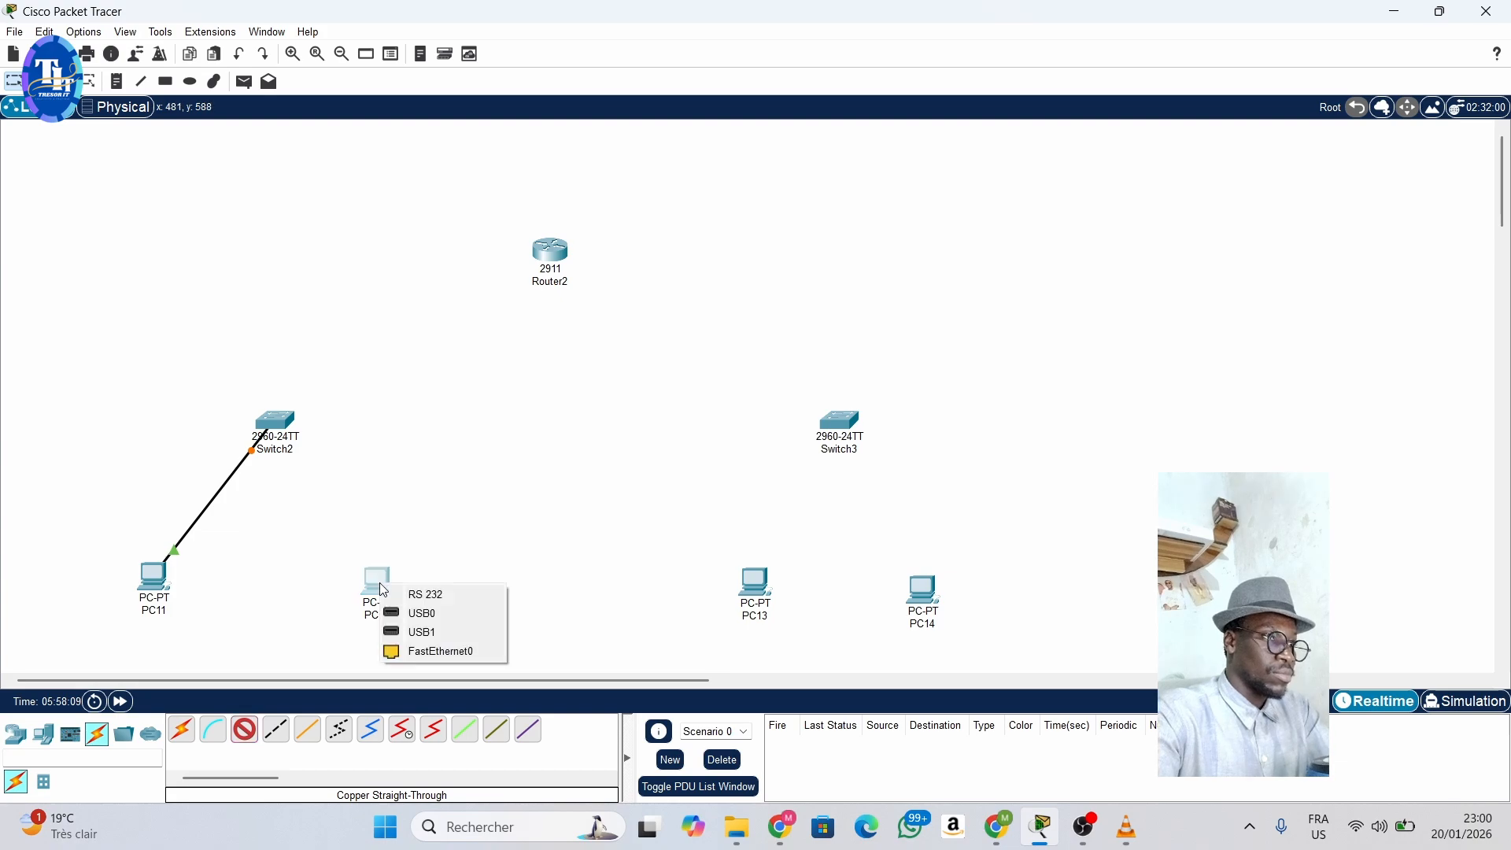
click(440, 651)
click(275, 425)
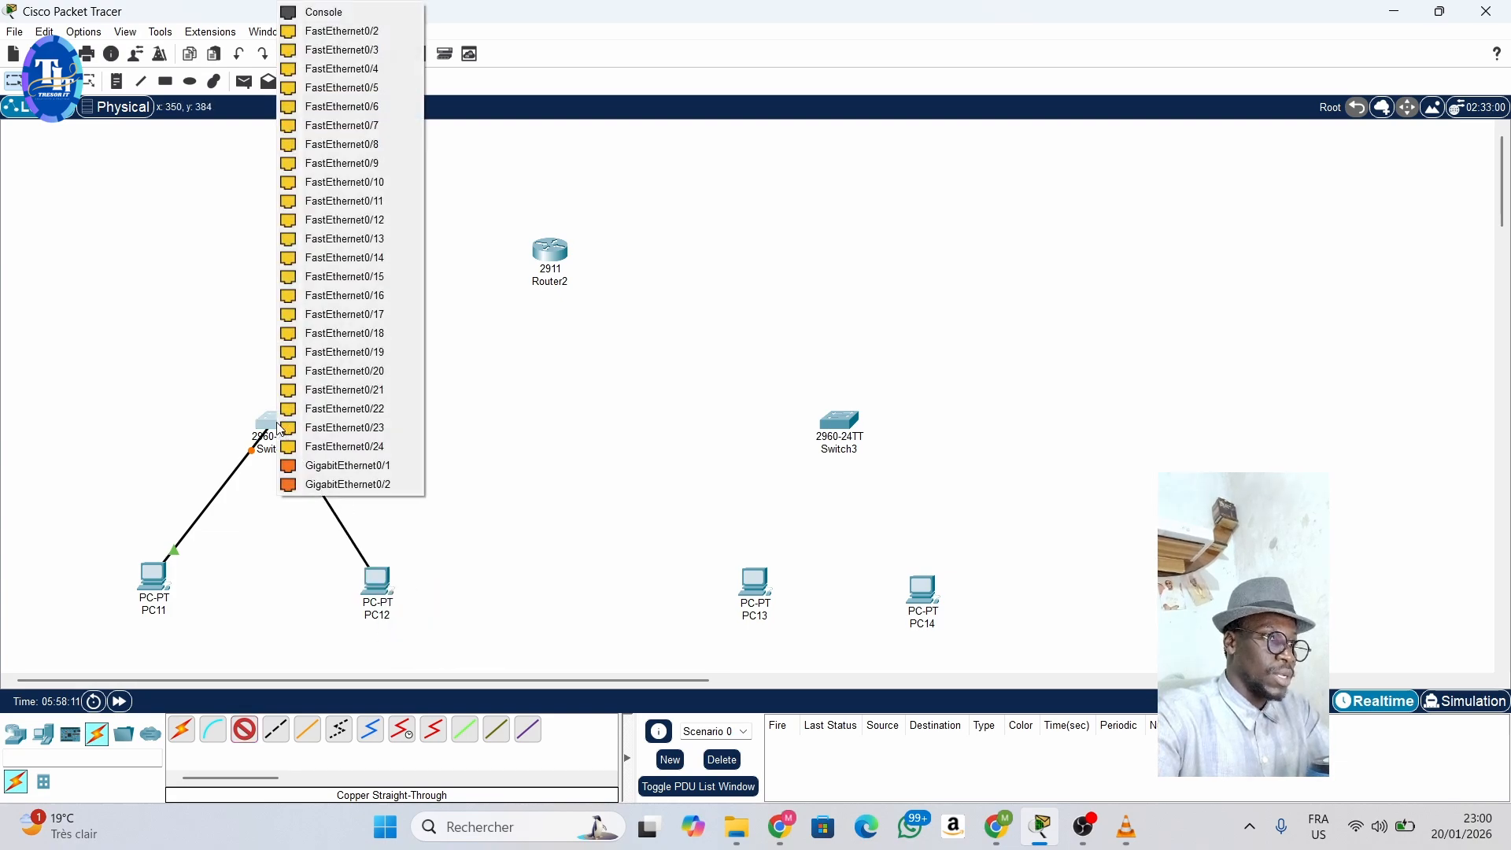
click(345, 30)
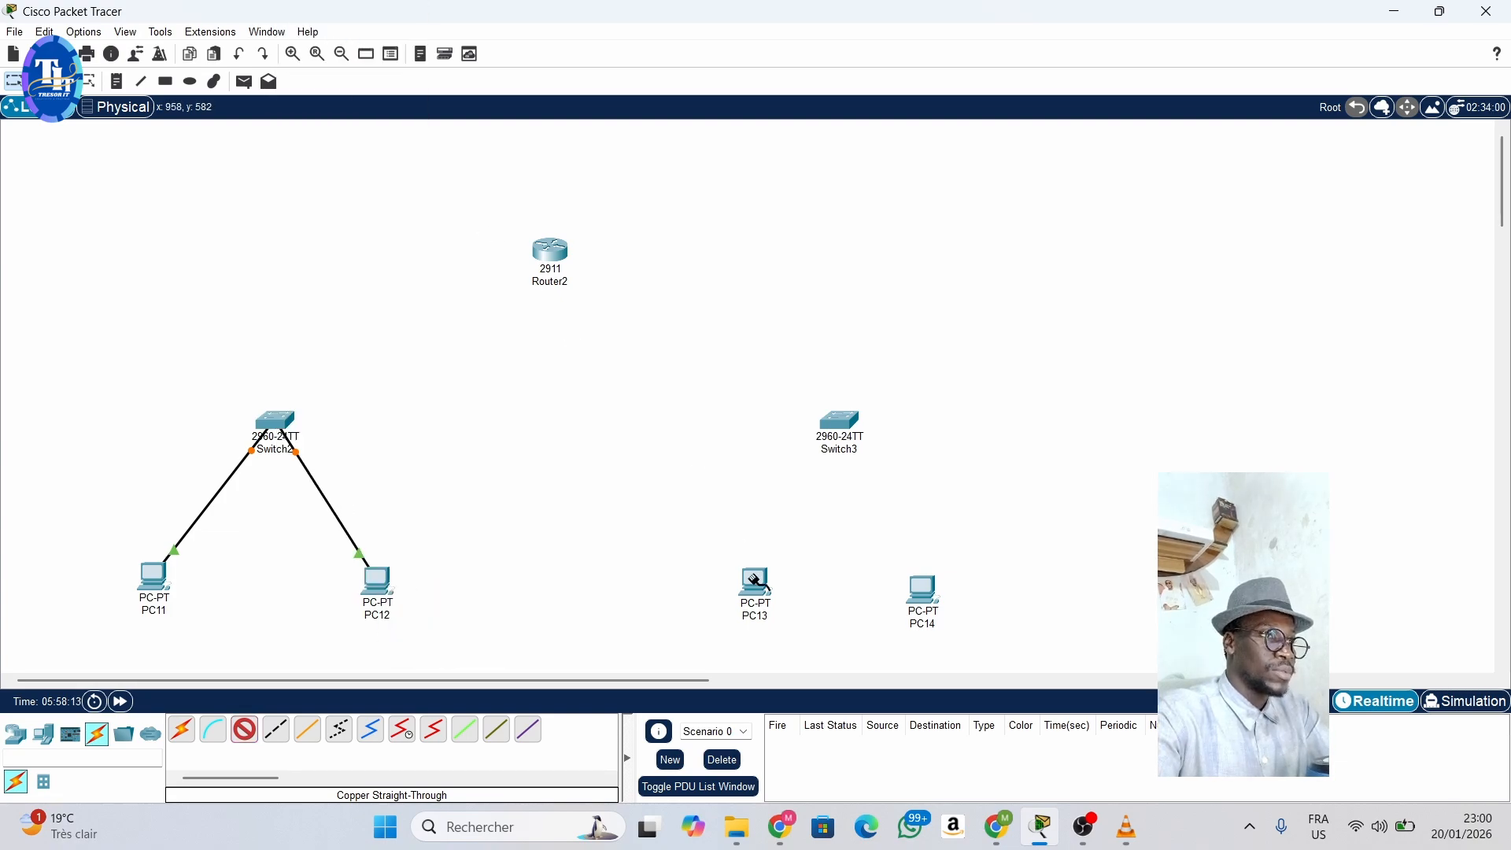
- Cable PC13 to FastEthernet0/1 and PC14 to FastEthernet0/2 on Switch3 with Copper Straight-Through connections
click(754, 581)
click(827, 651)
click(829, 429)
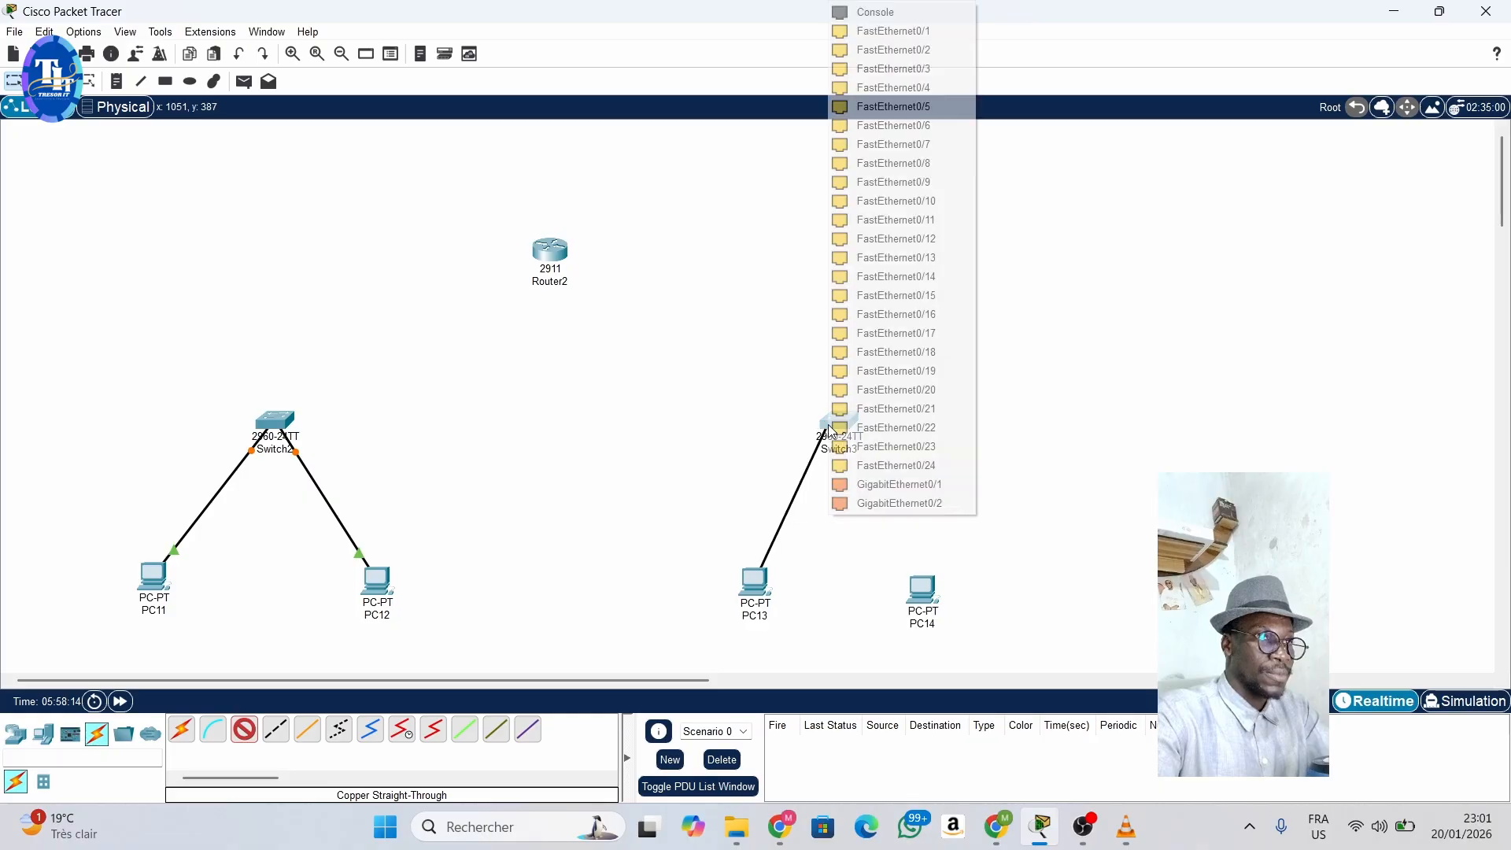
click(894, 31)
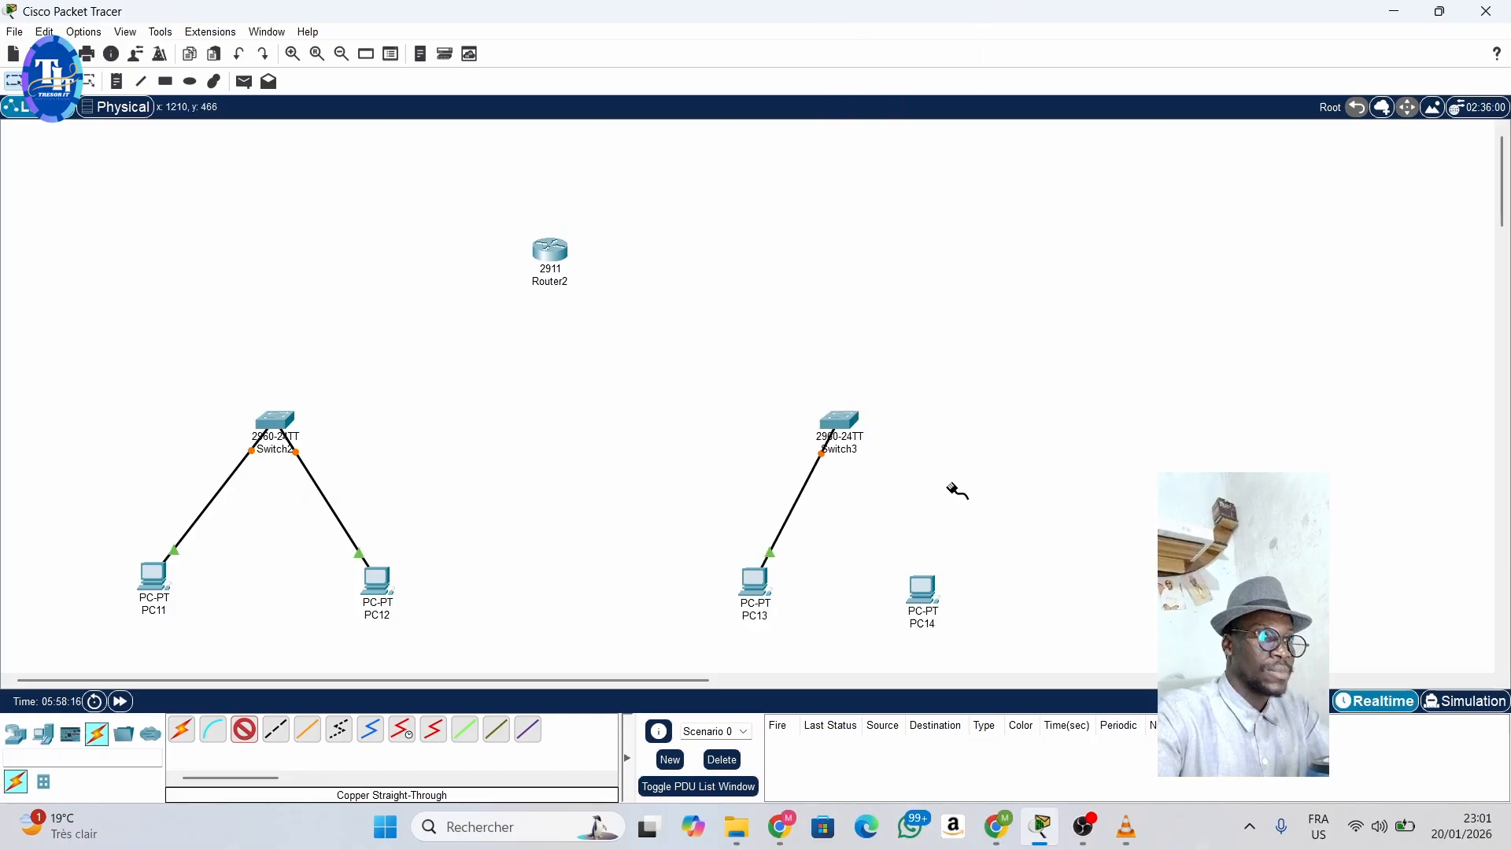
click(930, 603)
click(995, 668)
click(843, 426)
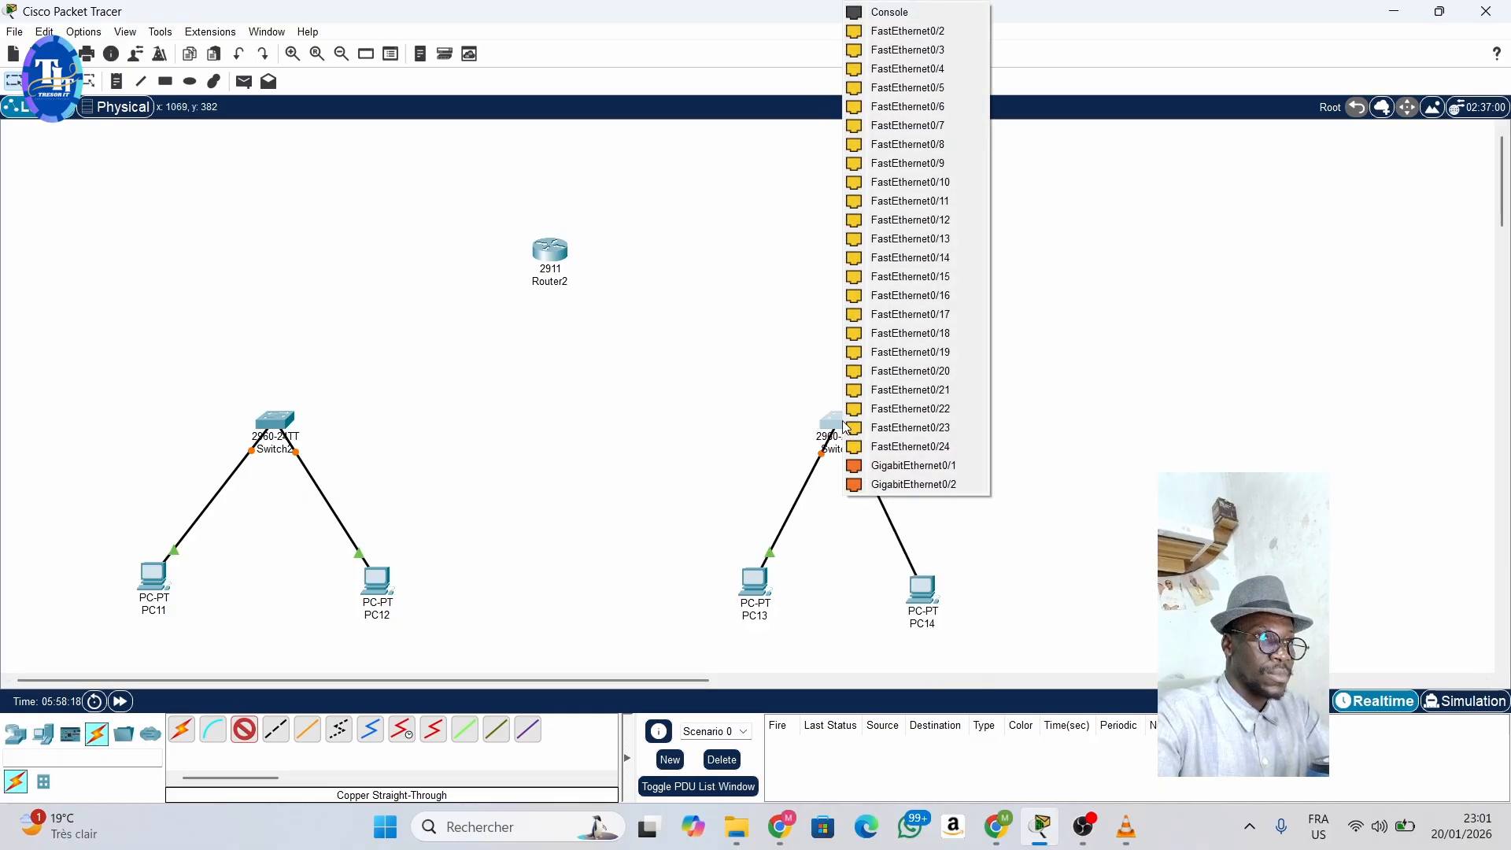
click(917, 32)
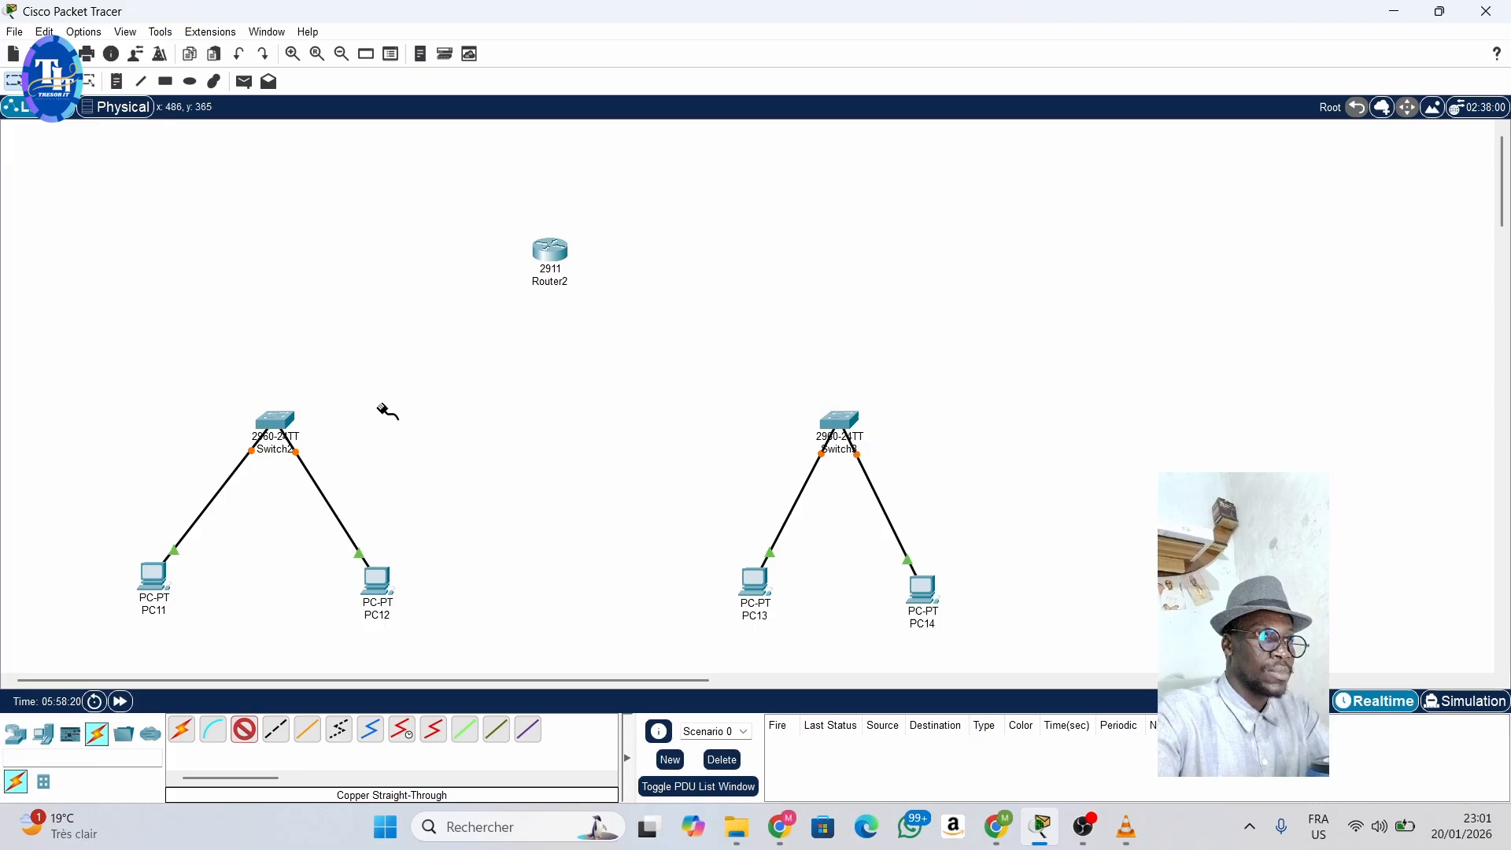
- Connect FastEthernet0/3 of Switch2 to the router's GigabitEthernet0/0, and FastEthernet0/3 of Switch3 to its GigabitEthernet0/1
click(286, 416)
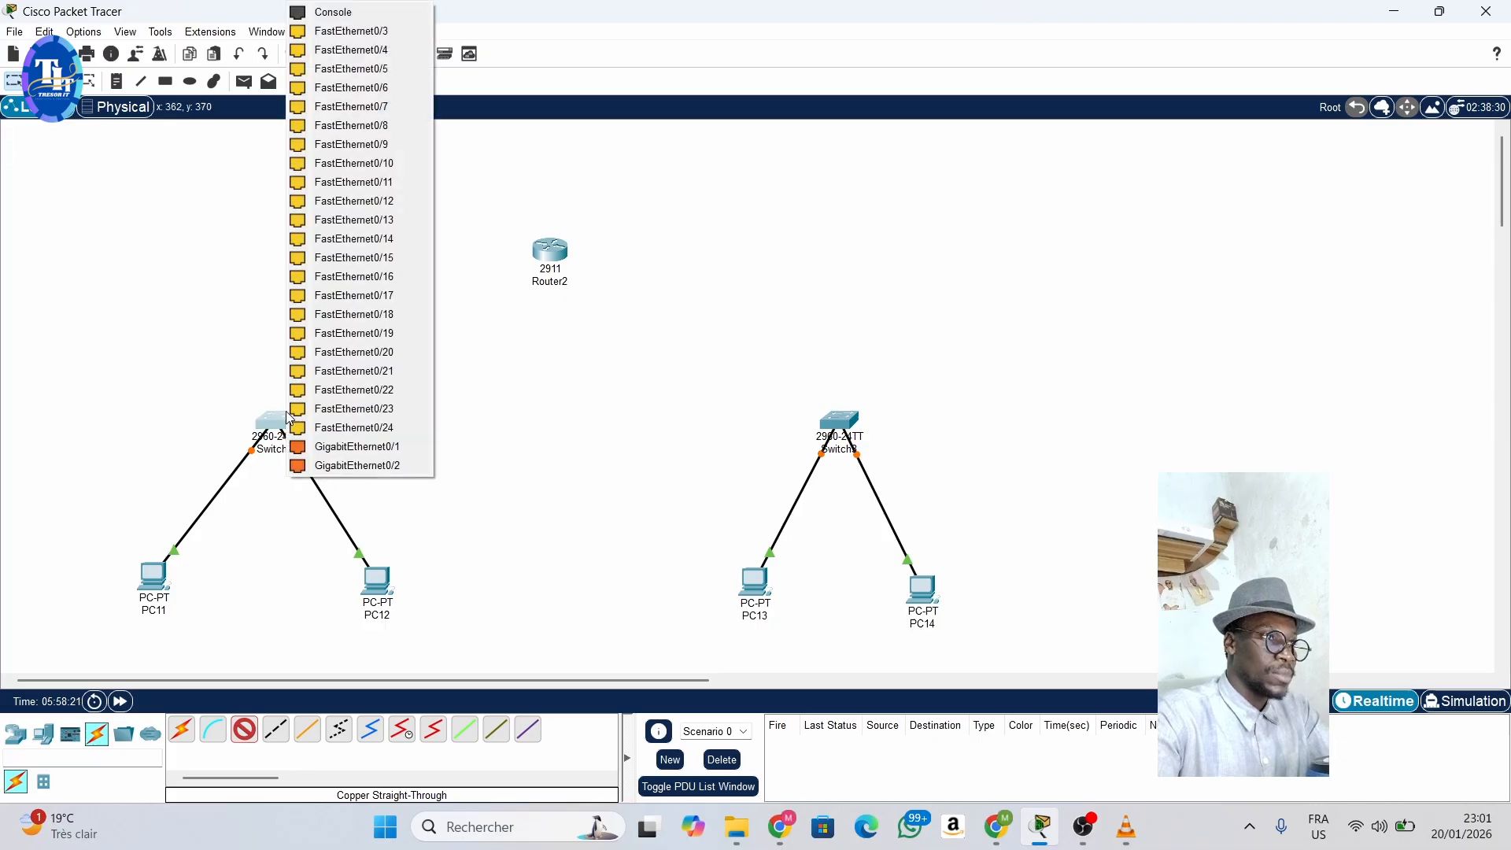
click(388, 32)
click(551, 250)
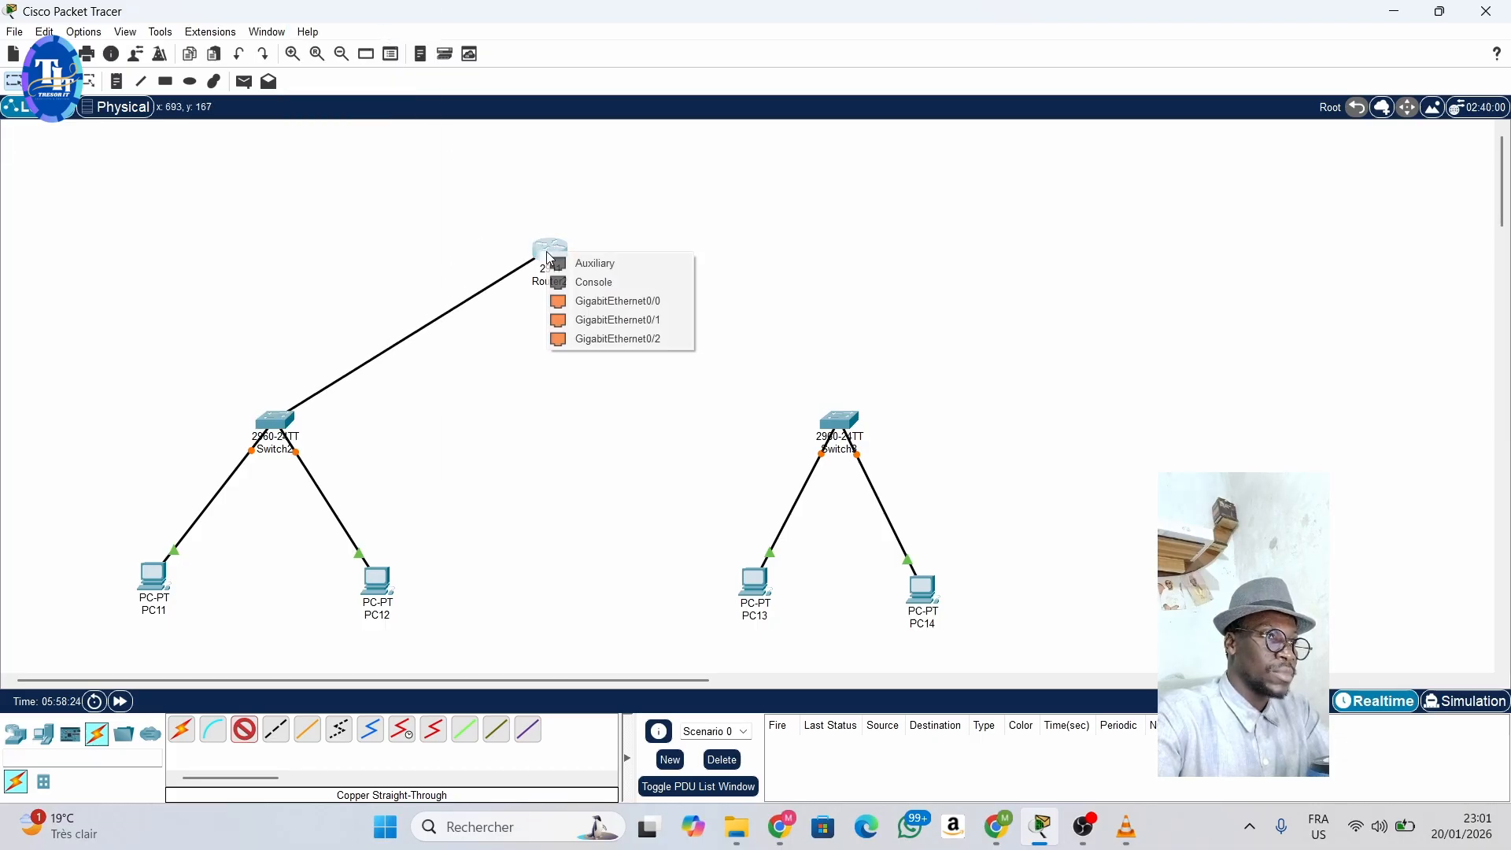
click(603, 301)
click(834, 422)
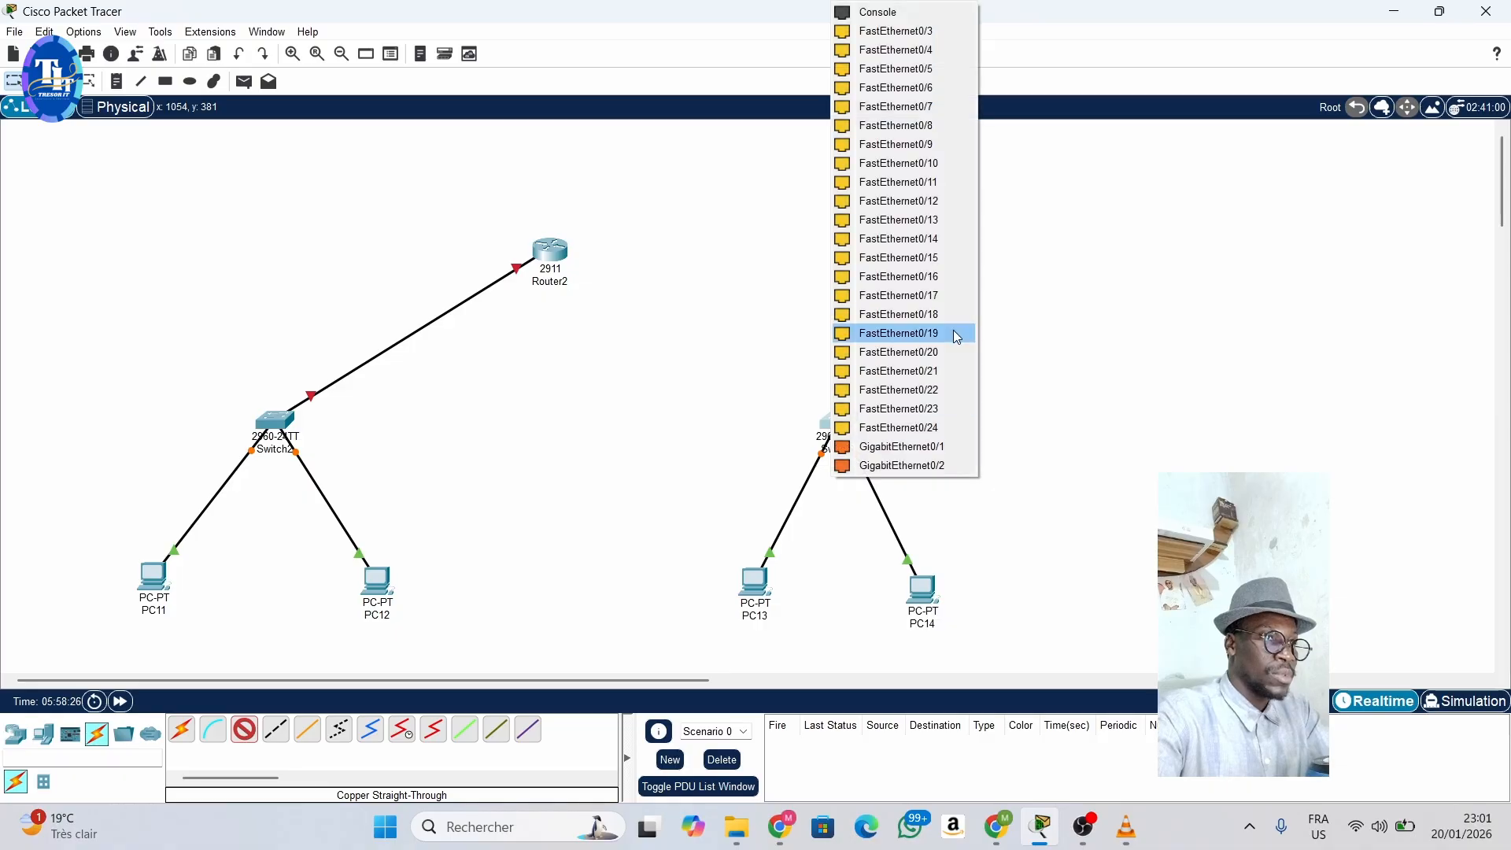
click(905, 32)
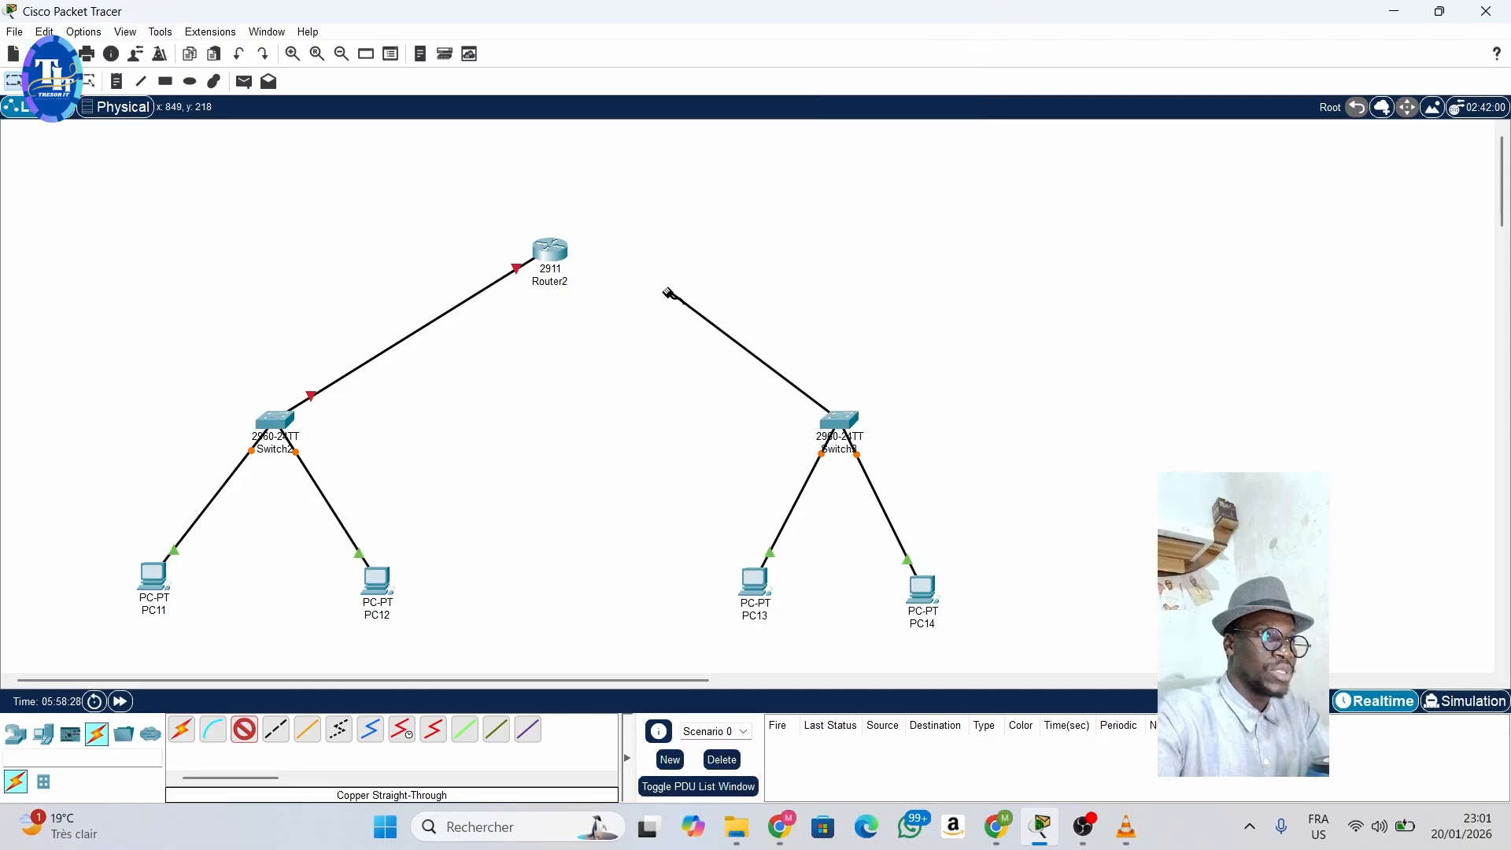
click(554, 252)
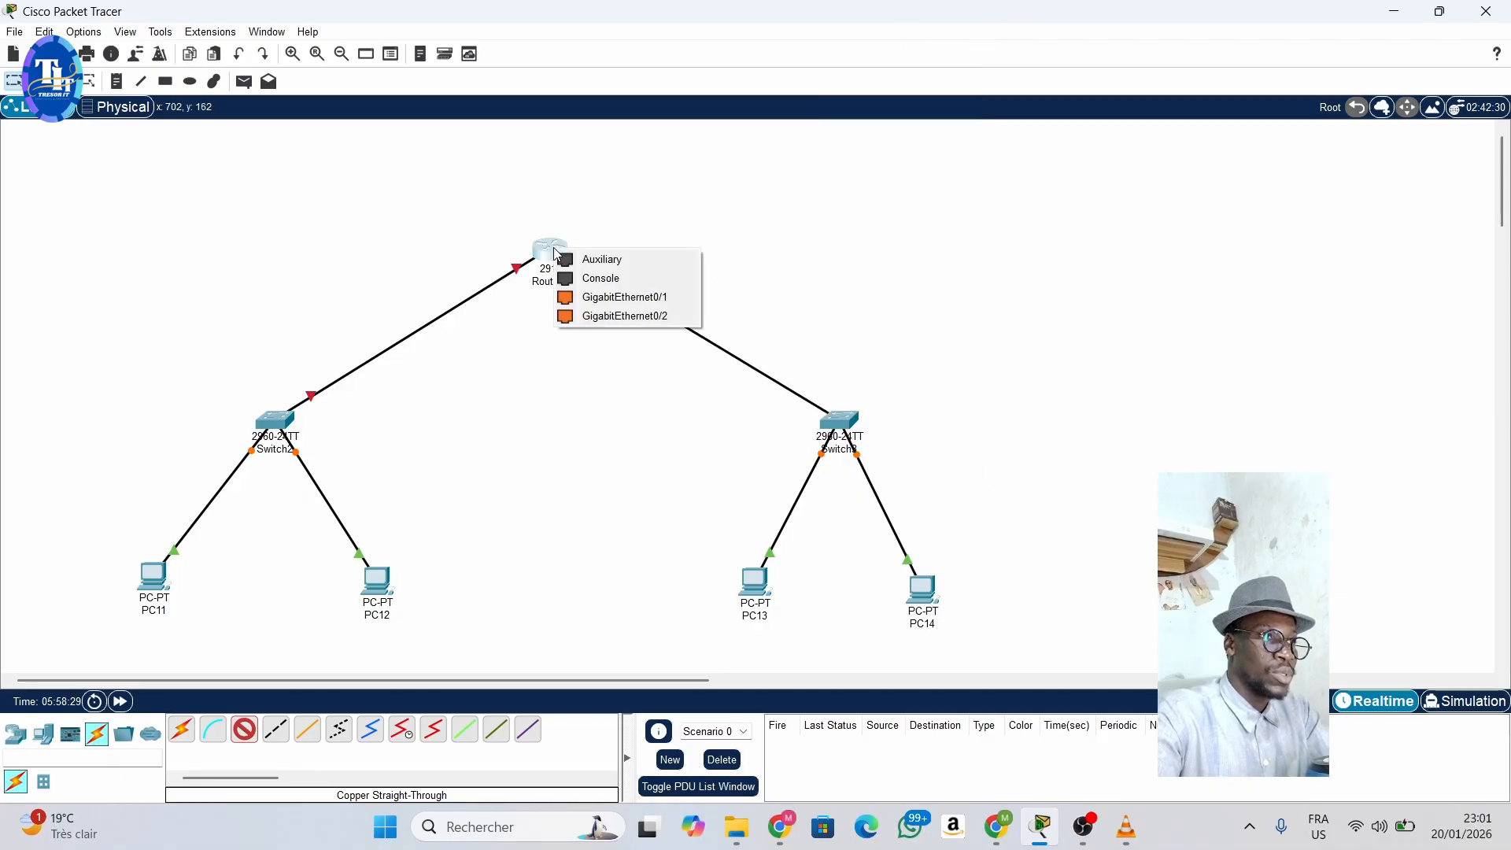
click(624, 297)
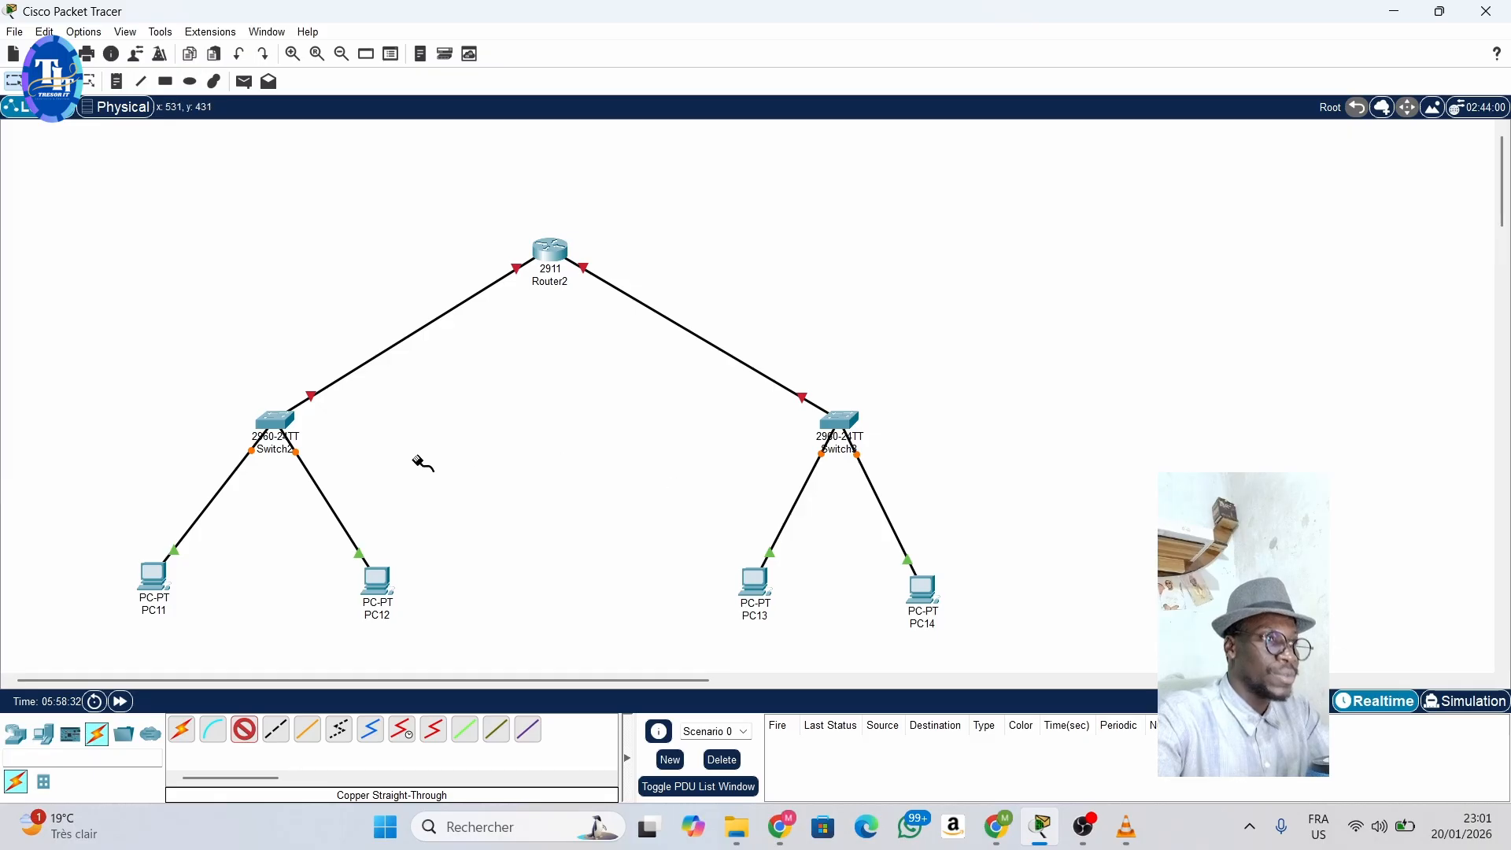
- Rename the two PCs attached to Switch2: PC11 as PC1 and PC12 as PC2
click(15, 83)
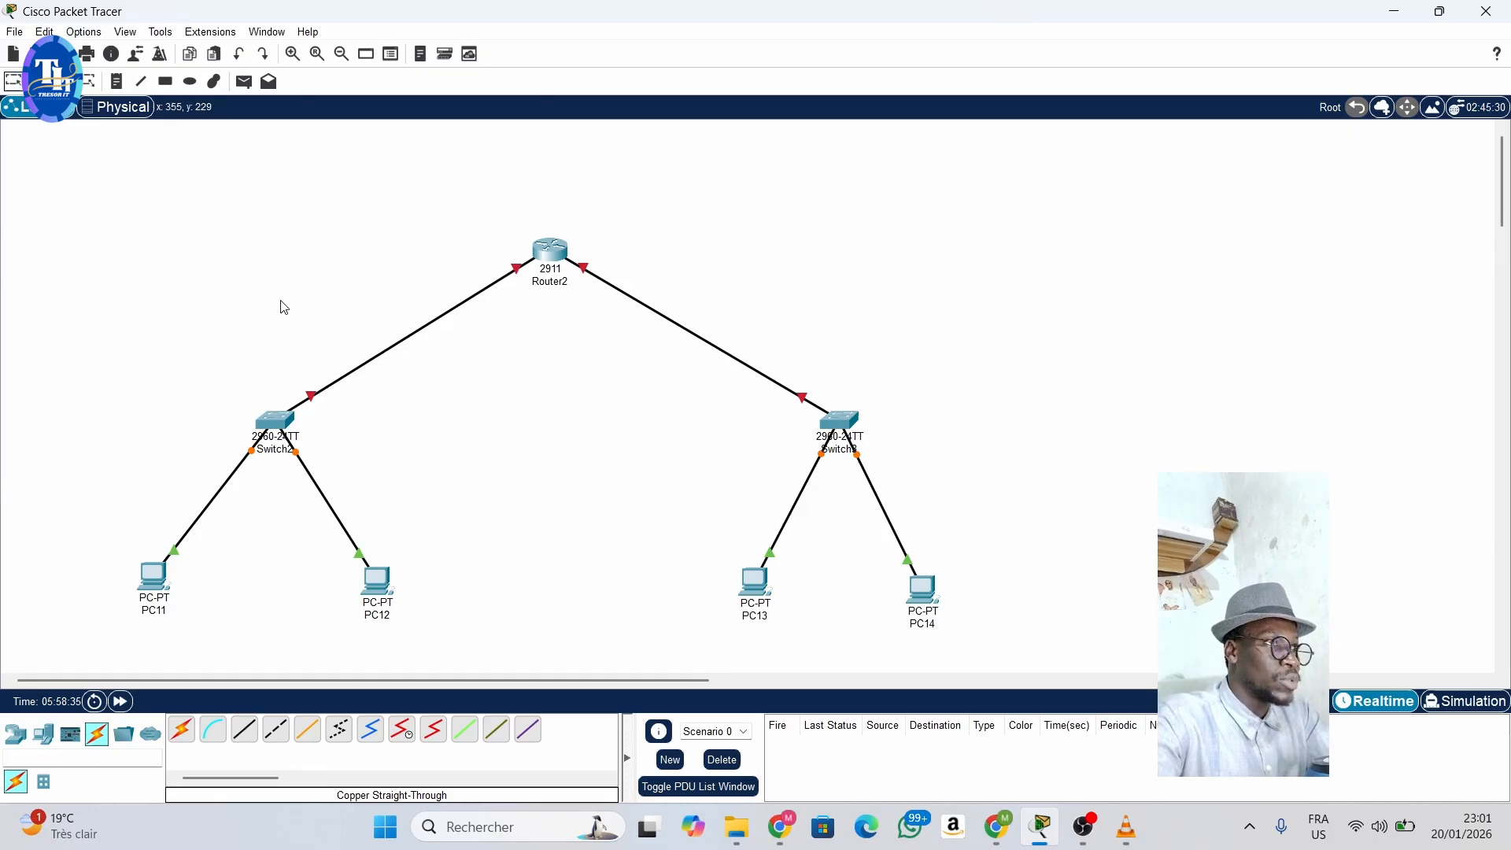
click(159, 612)
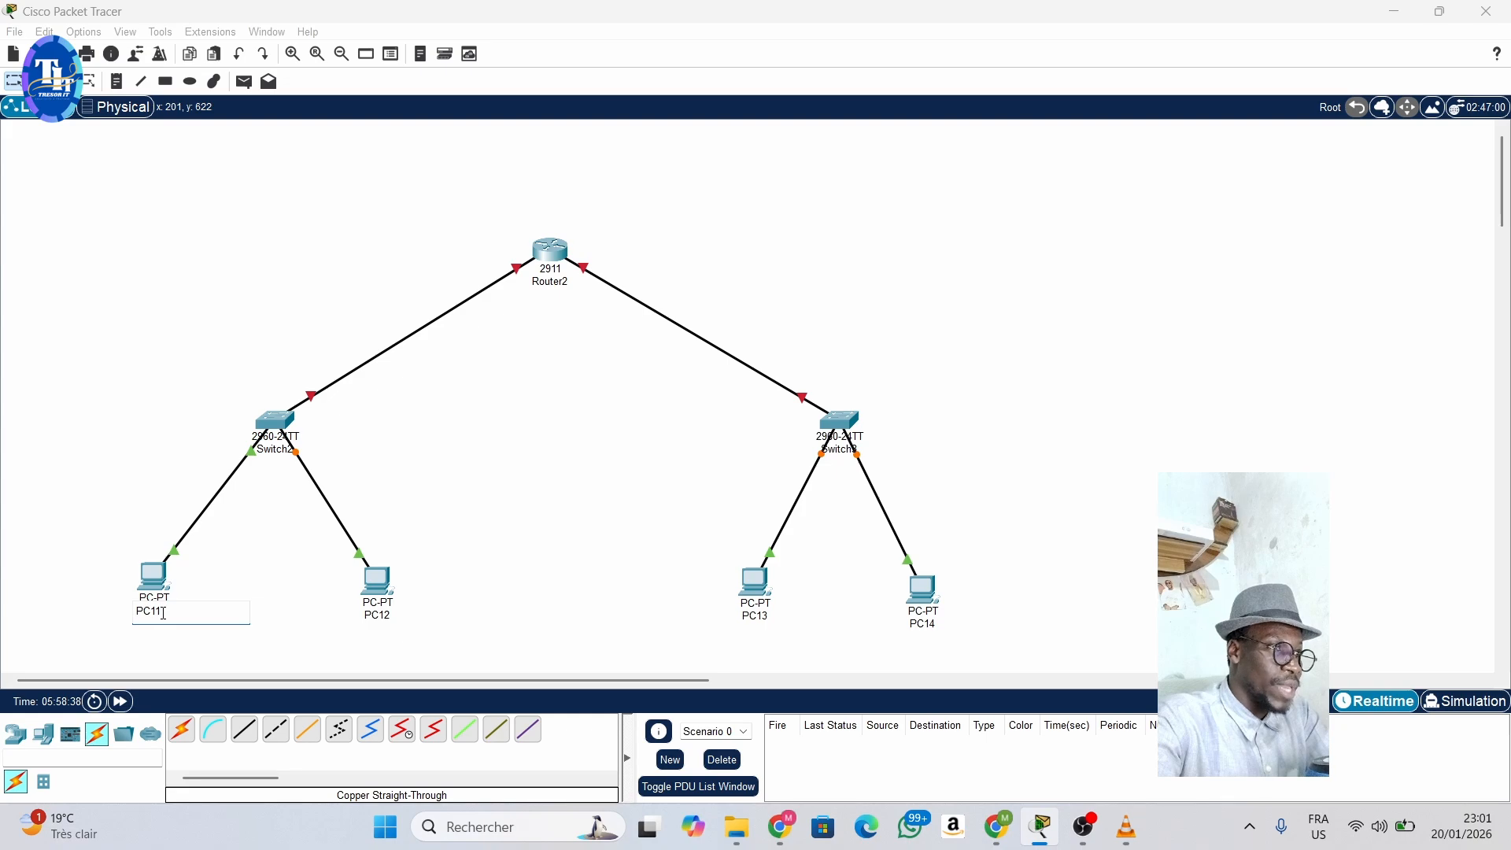
key(BackSpace)
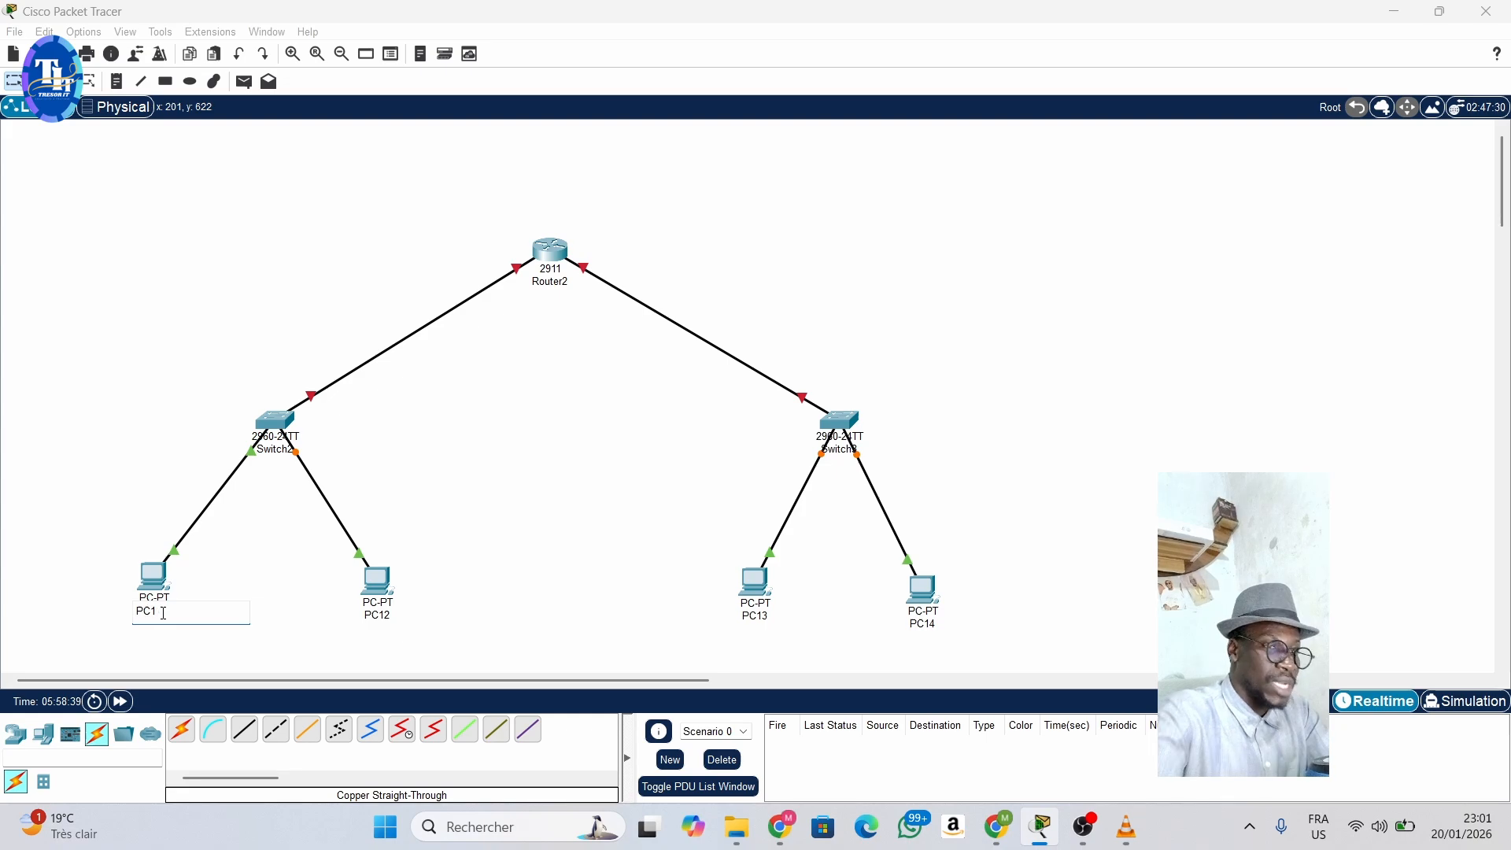
click(391, 615)
key(BackSpace)
key(BackSpace)
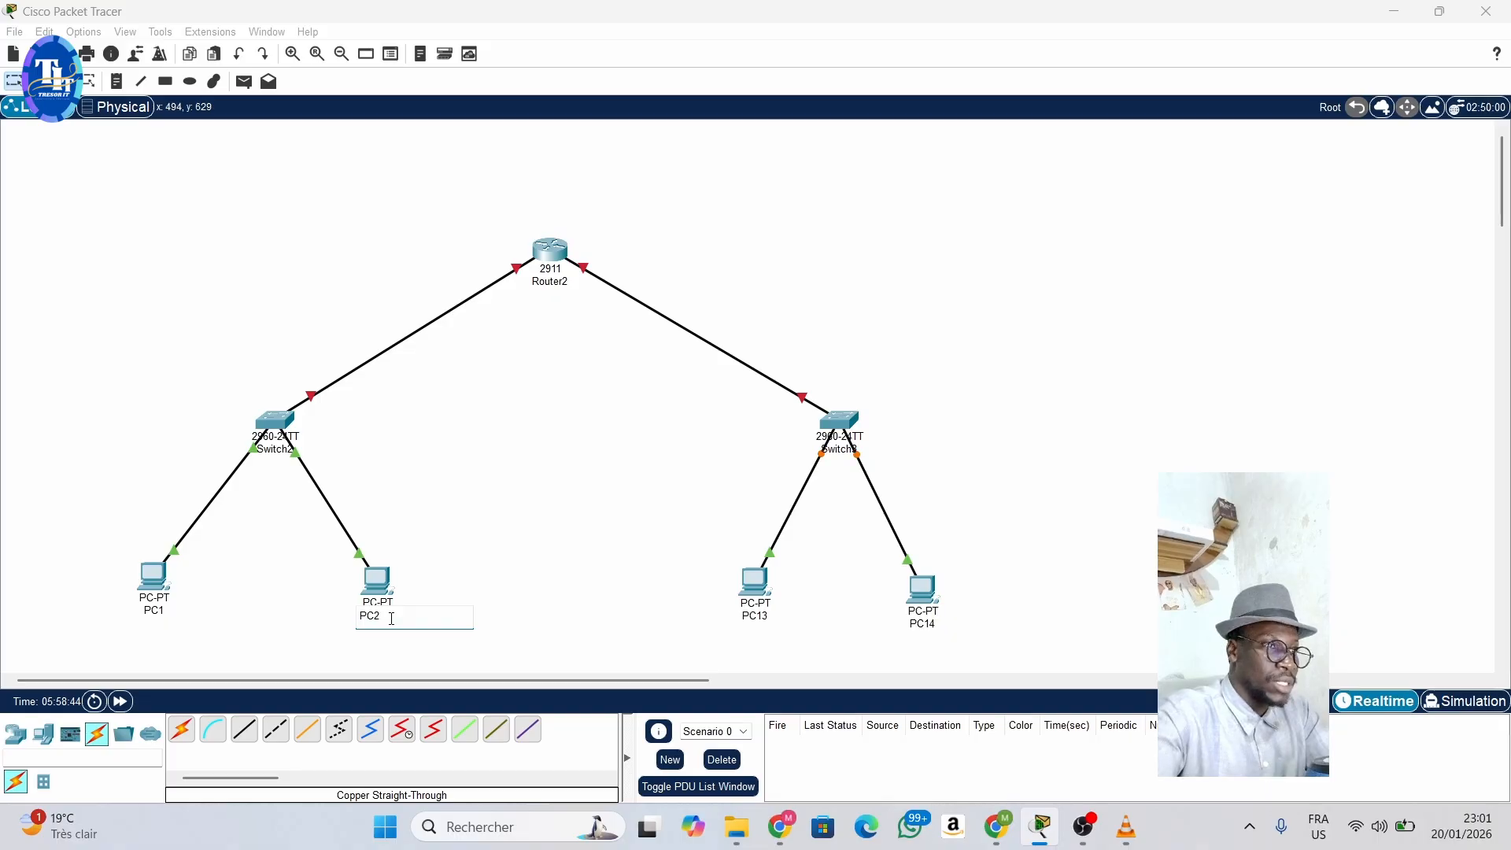
text(2)
key(Return)
- Rename the two PCs attached to Switch3: PC13 as PC3 and PC14 as PC4
click(760, 616)
double_click(761, 616)
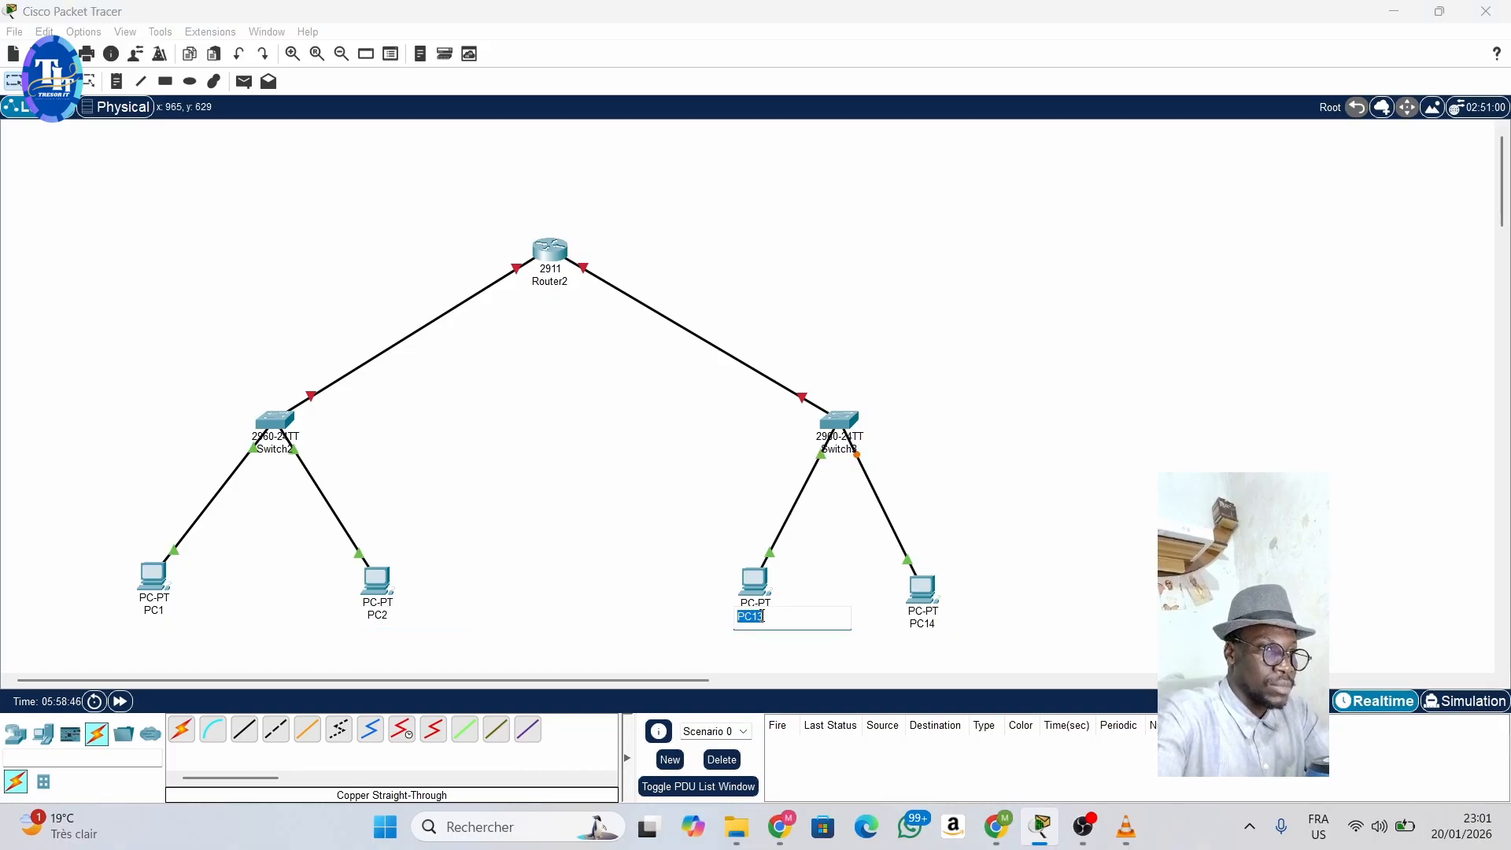
click(762, 628)
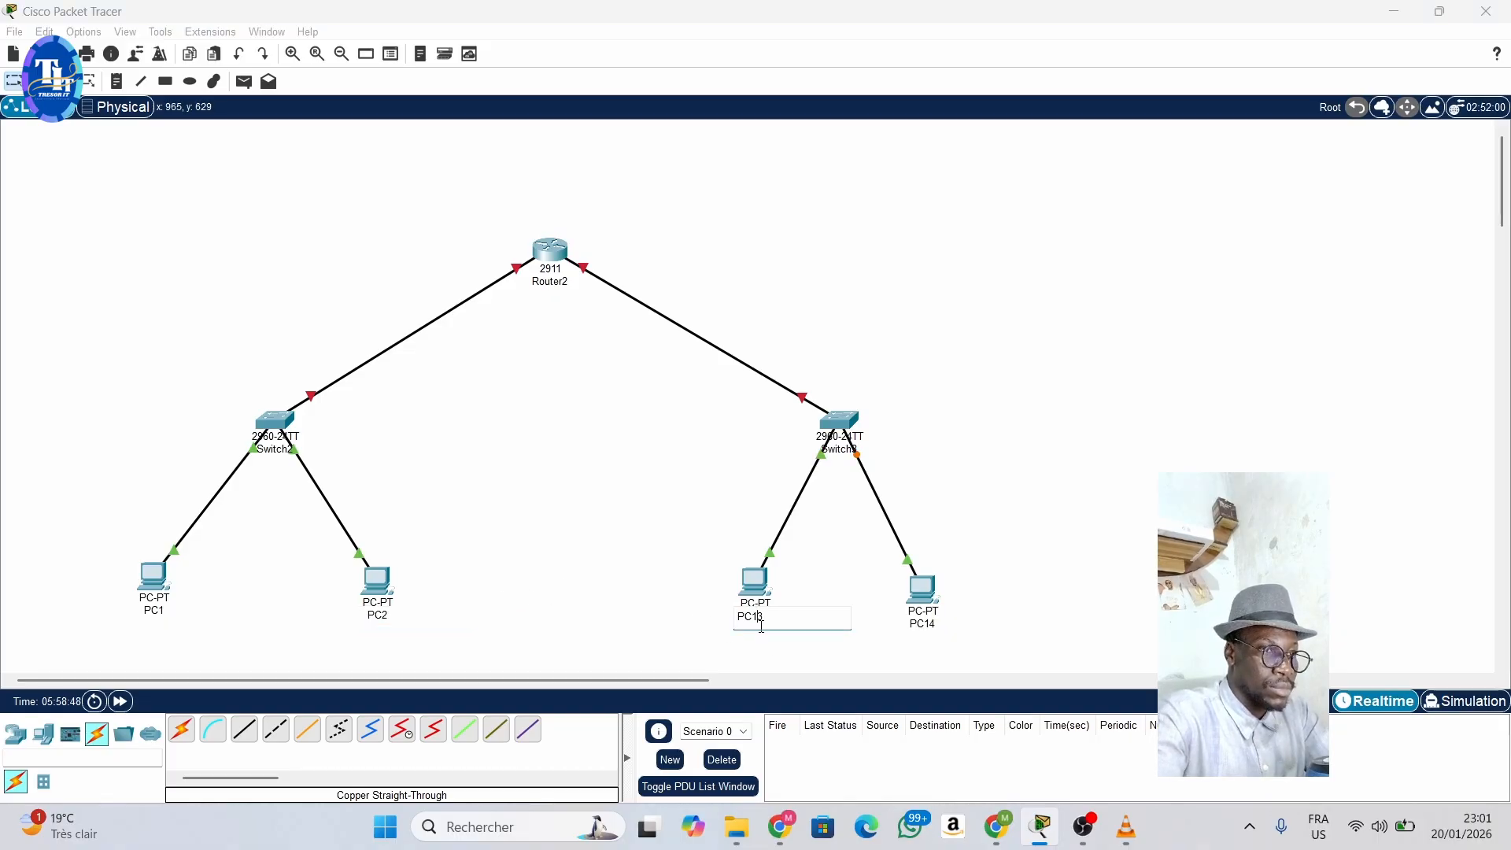
key(BackSpace)
click(938, 626)
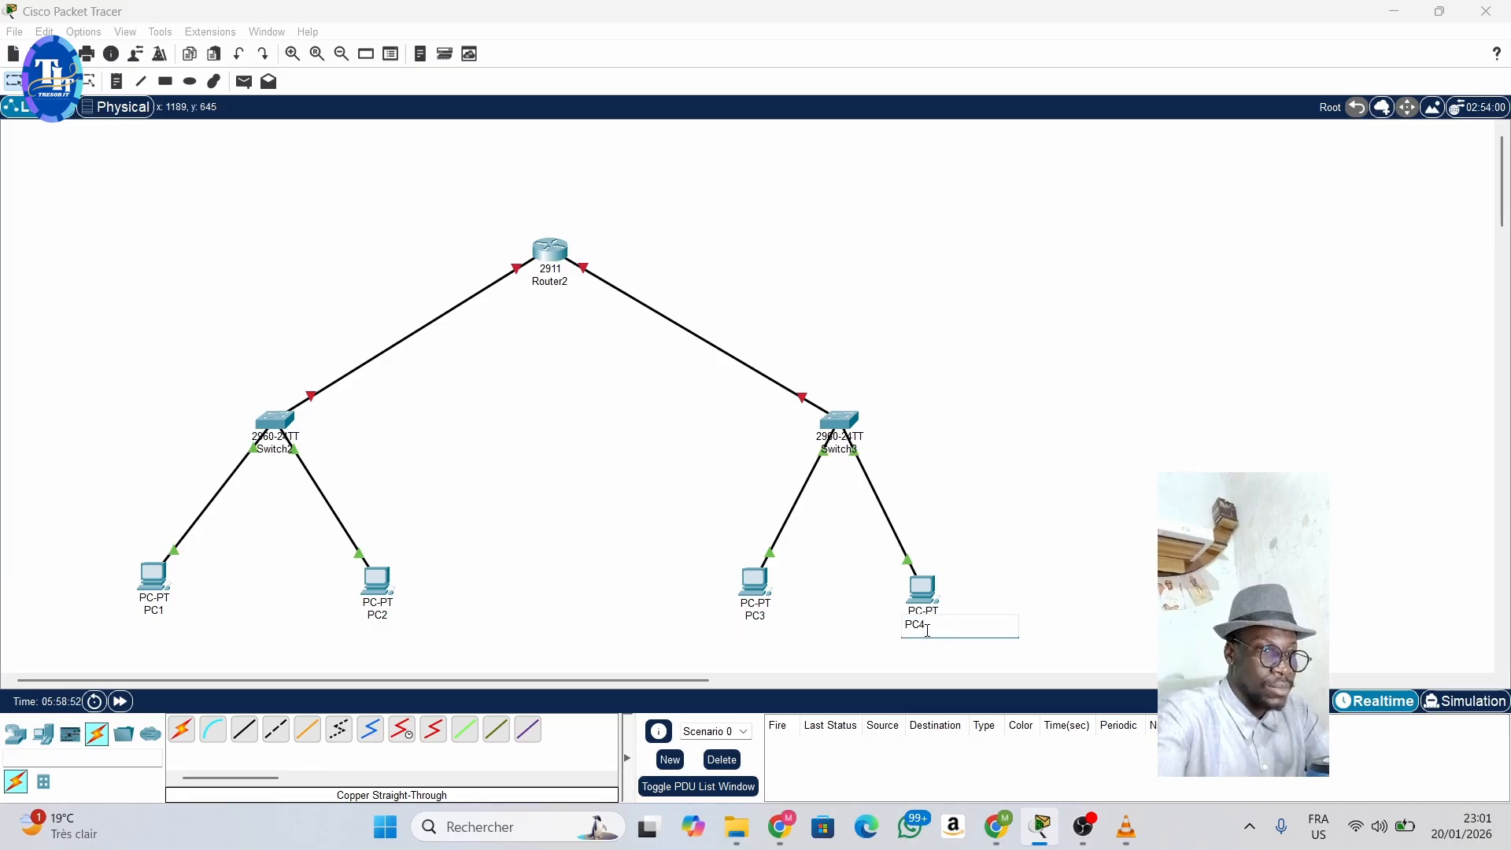
click(588, 483)
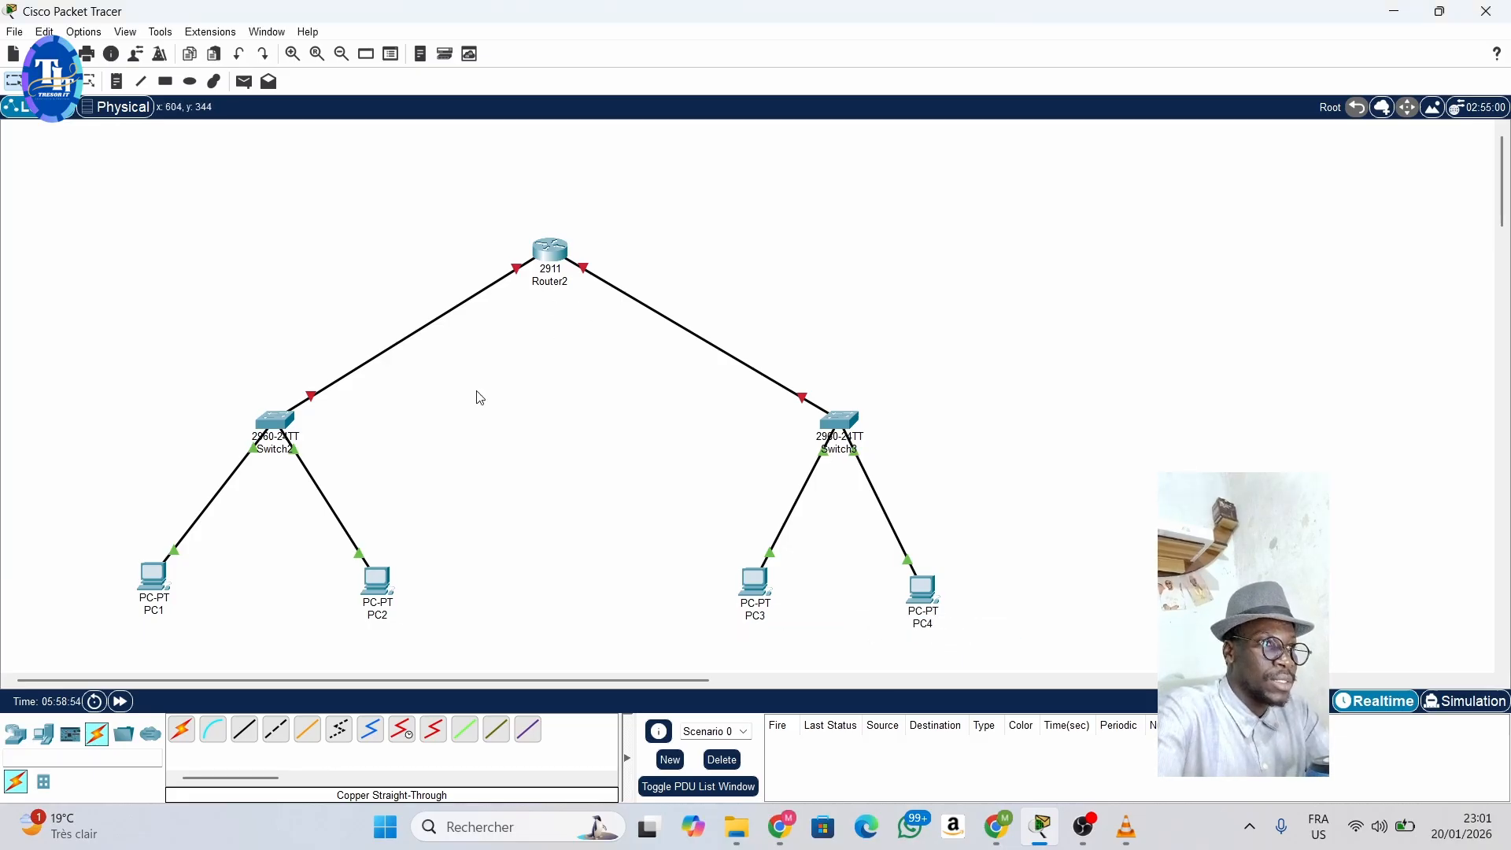
- Place the text note "LAN 1" on the link between the router and Switch2, and "LAN 2" on the link to Switch3
click(116, 81)
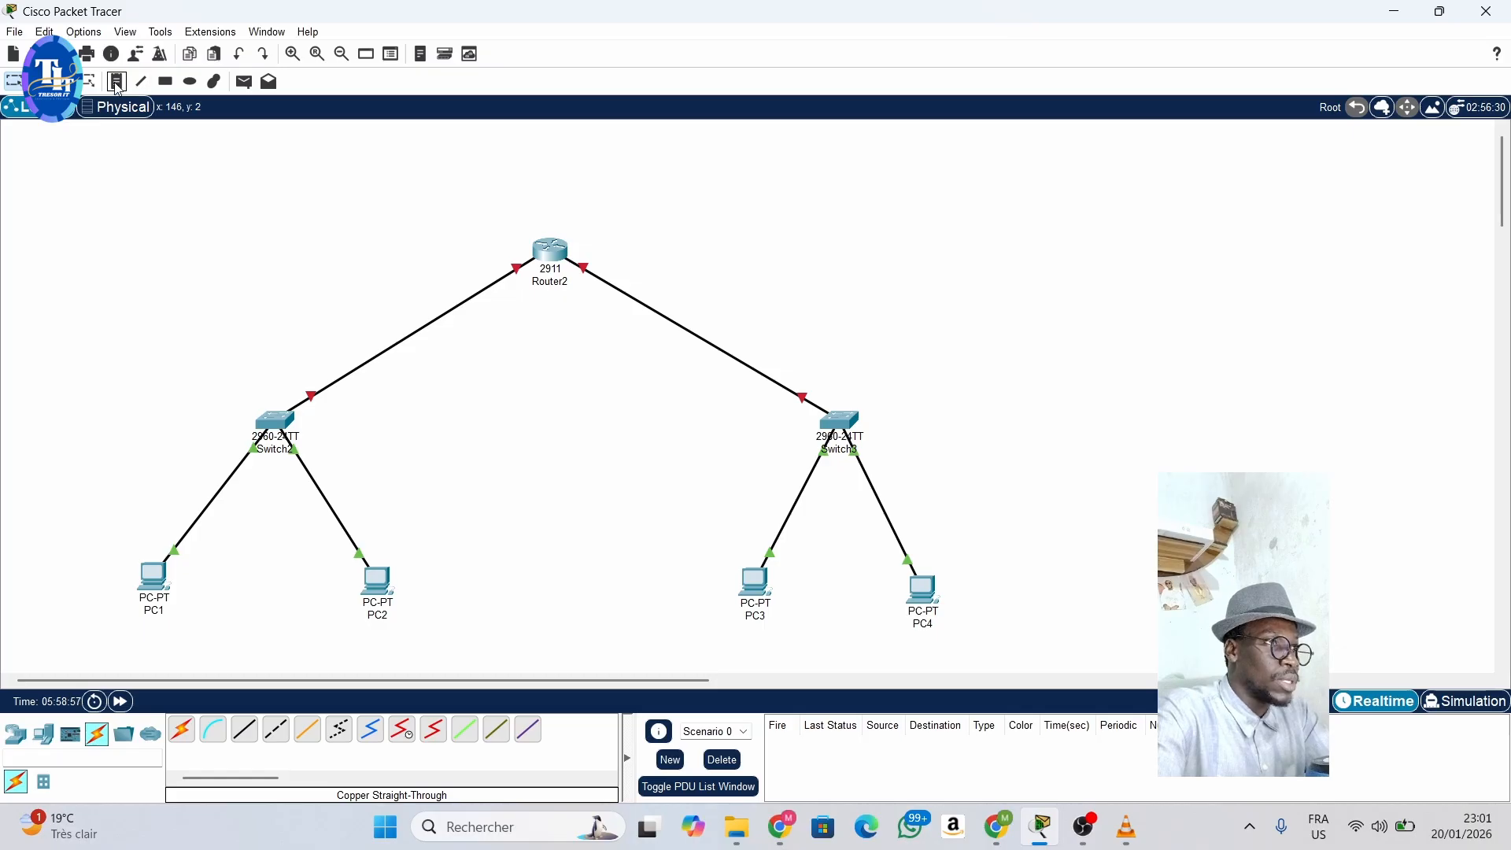
click(369, 334)
text(lan)
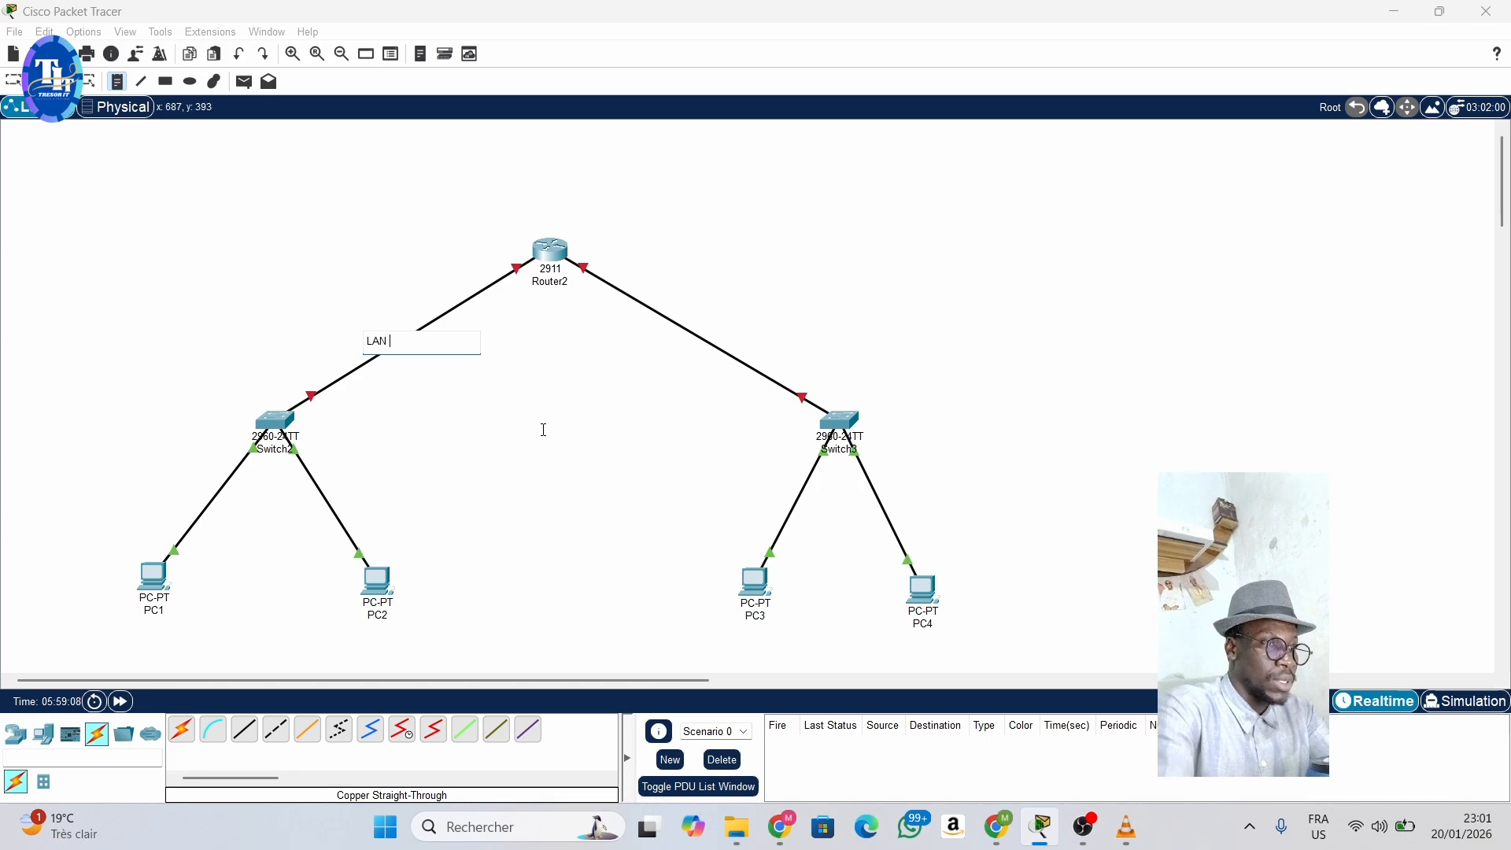
click(669, 450)
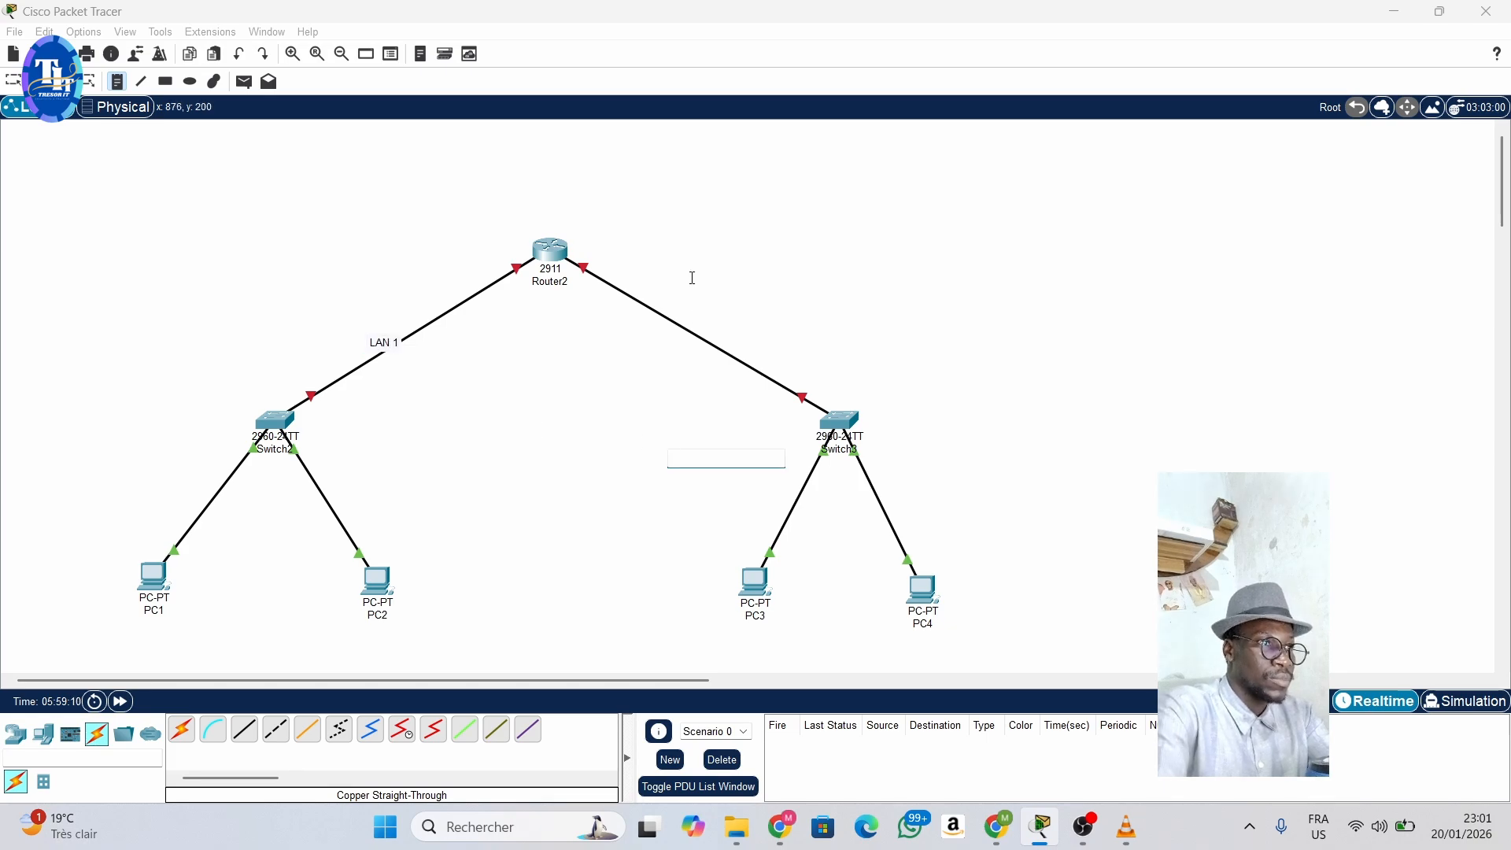
click(688, 333)
text(LA)
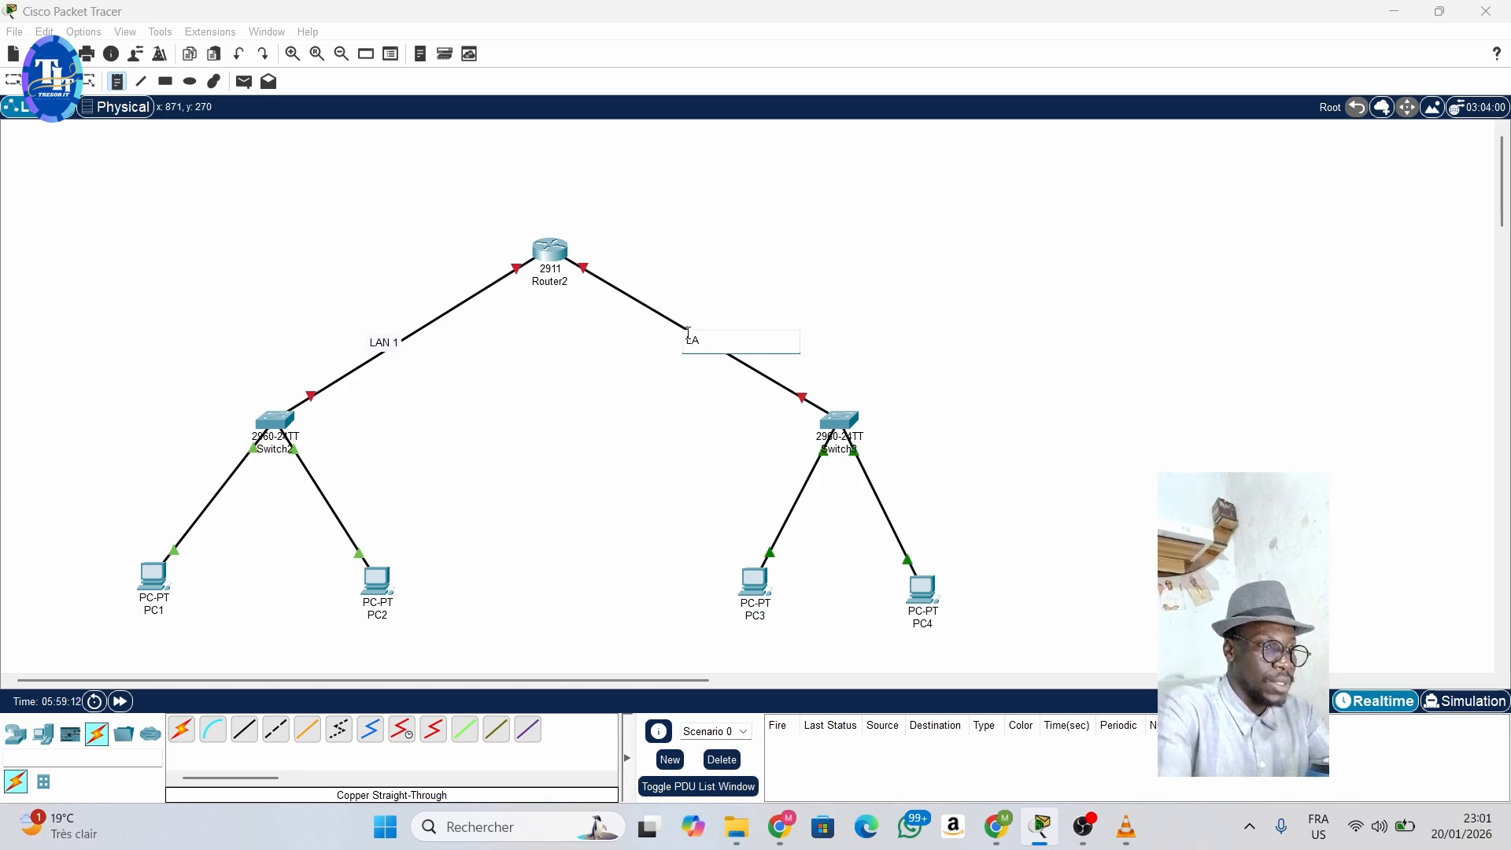
text(N 2)
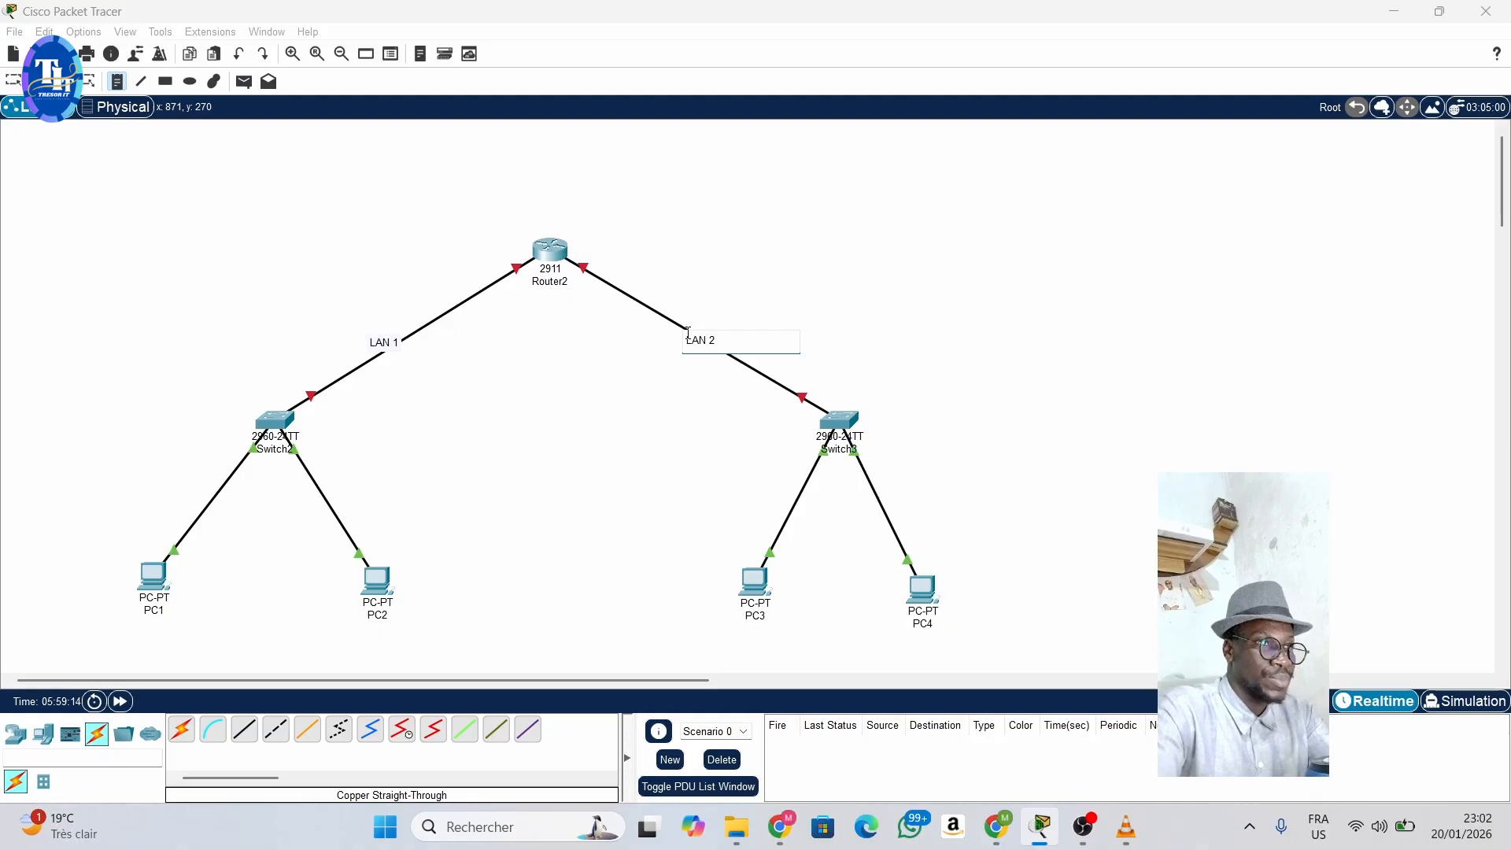
click(12, 82)
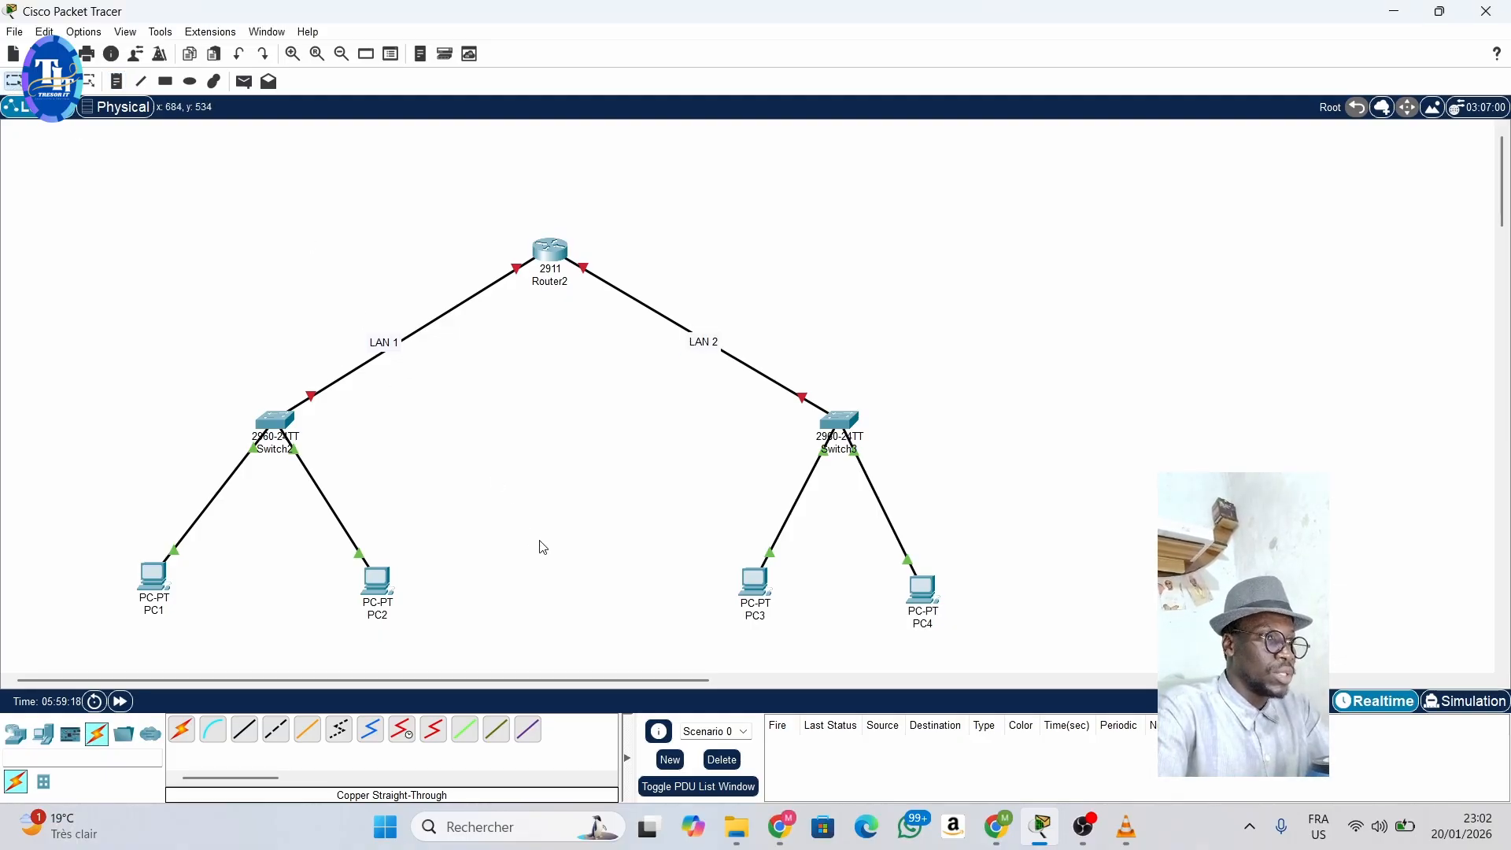
- Give PC1 the static IPv4 address 192.168.1.10 with subnet mask 255.255.255.0
click(149, 579)
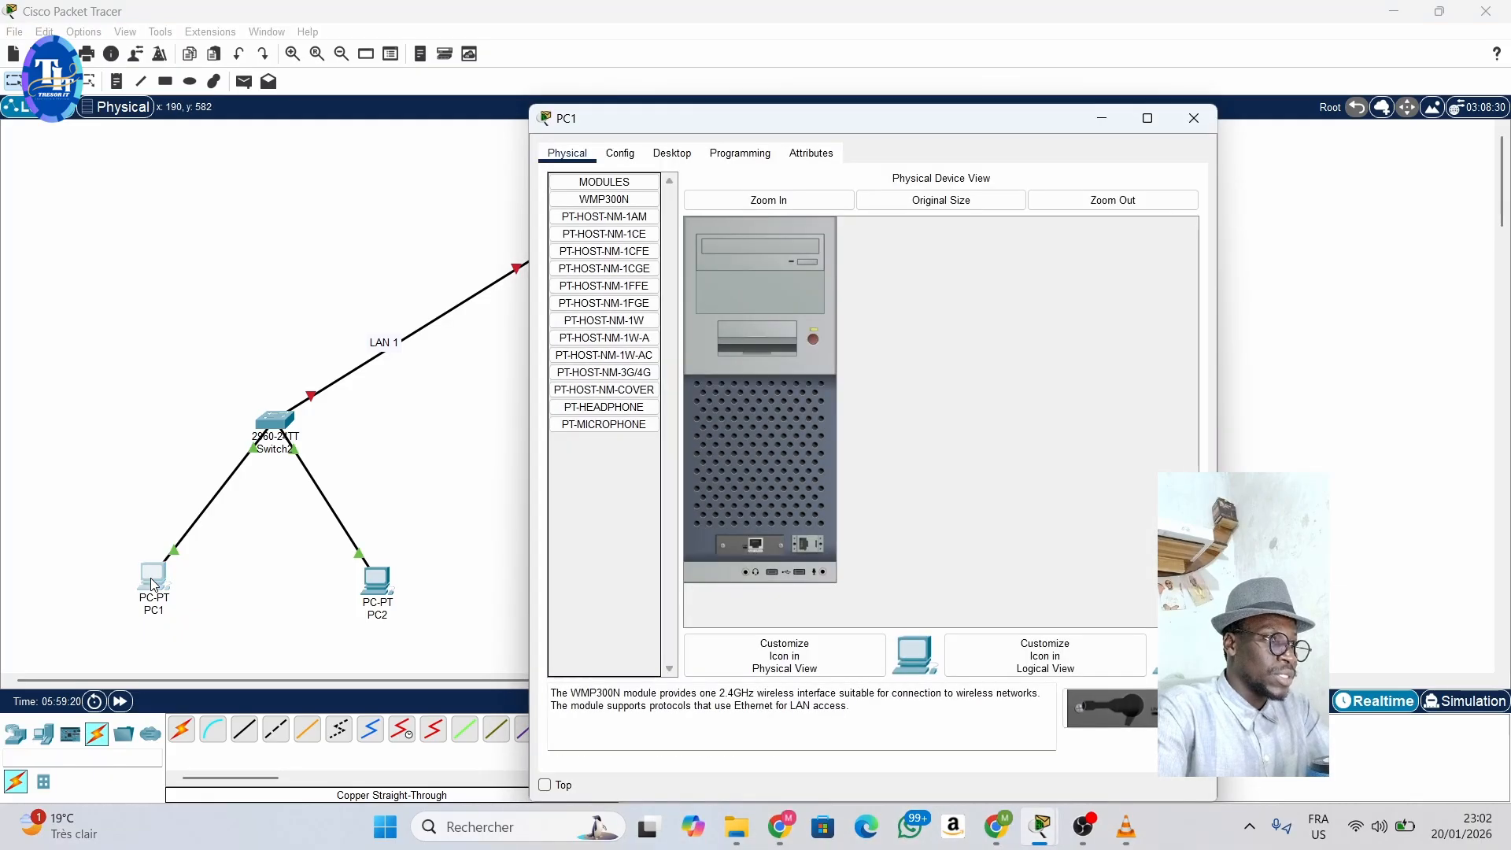
click(681, 156)
click(623, 225)
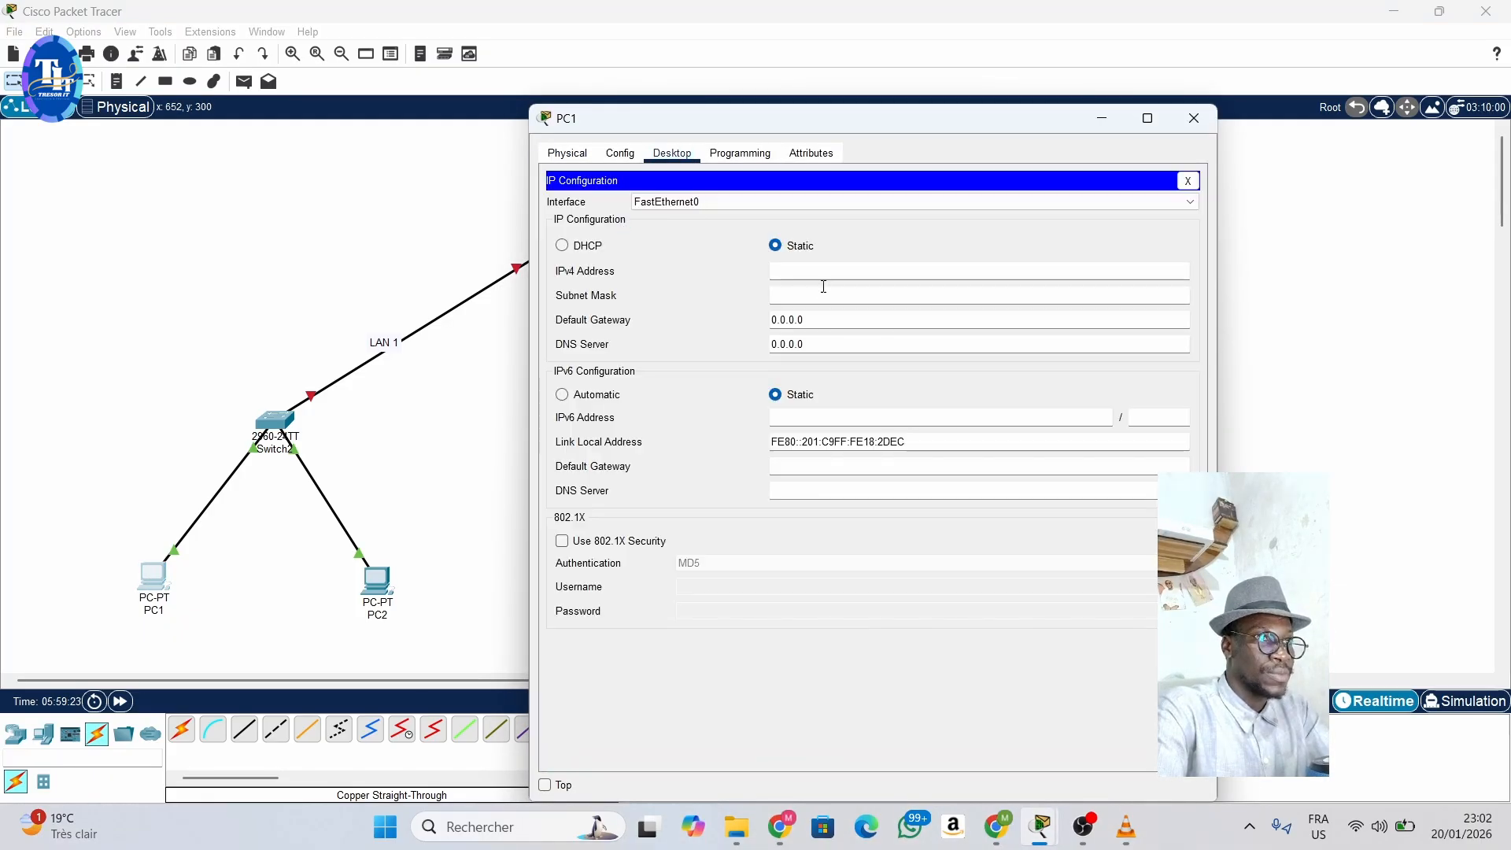
click(800, 271)
text(19)
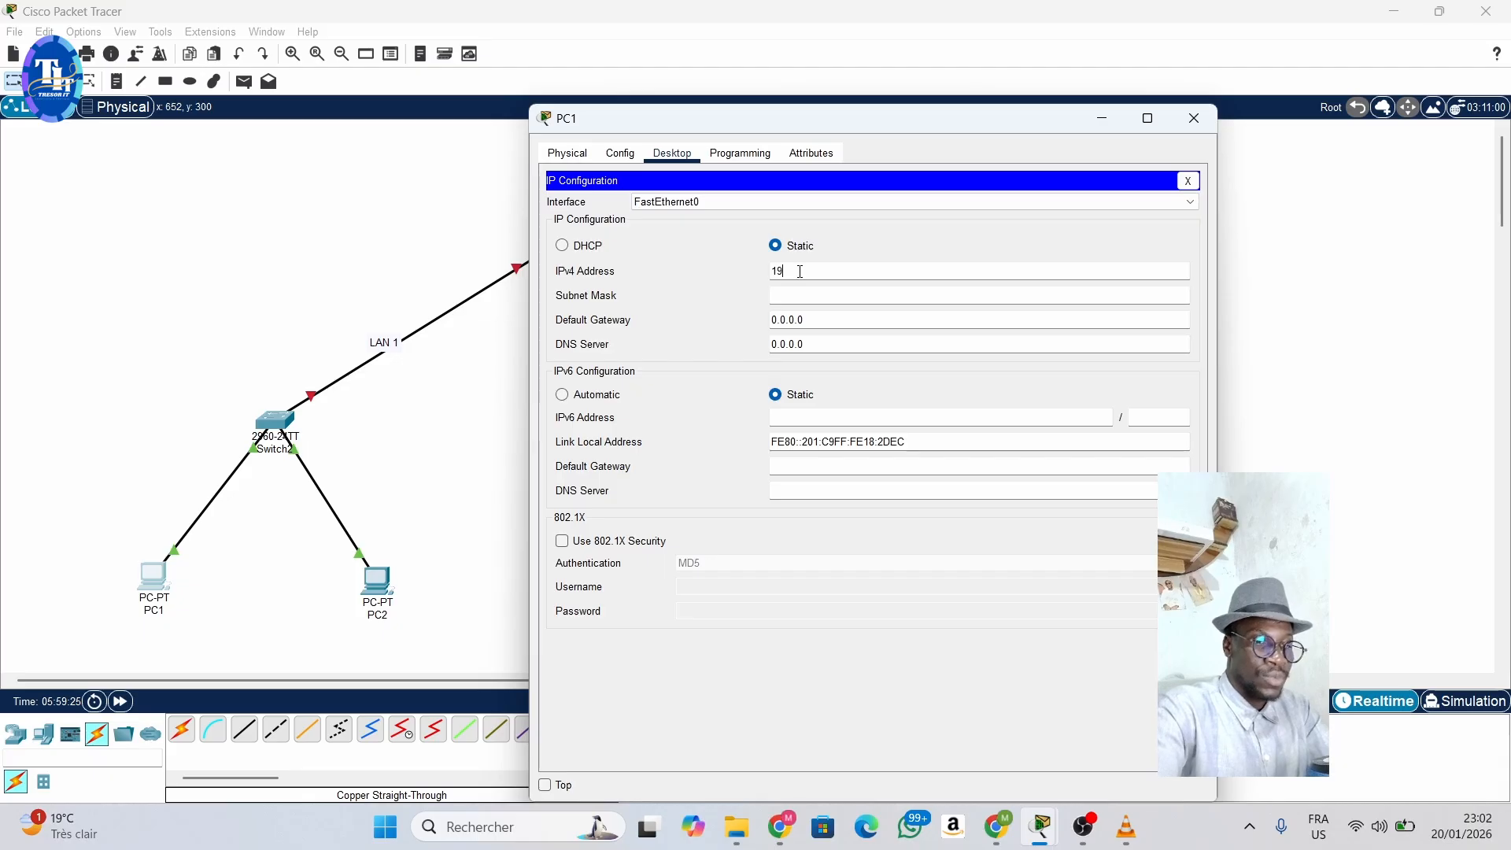
text(2.168)
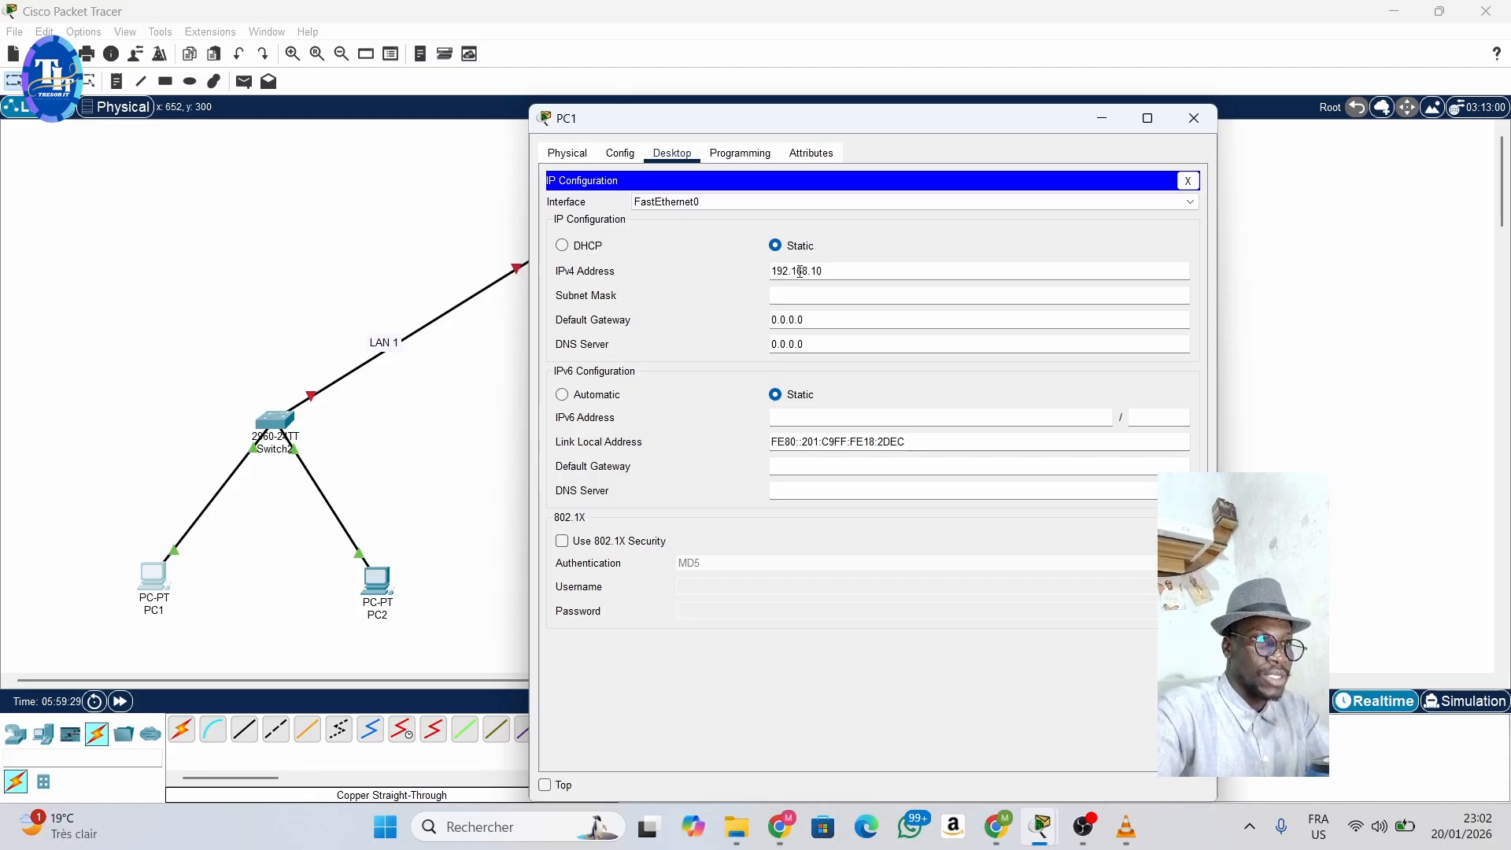
text(.1.1)
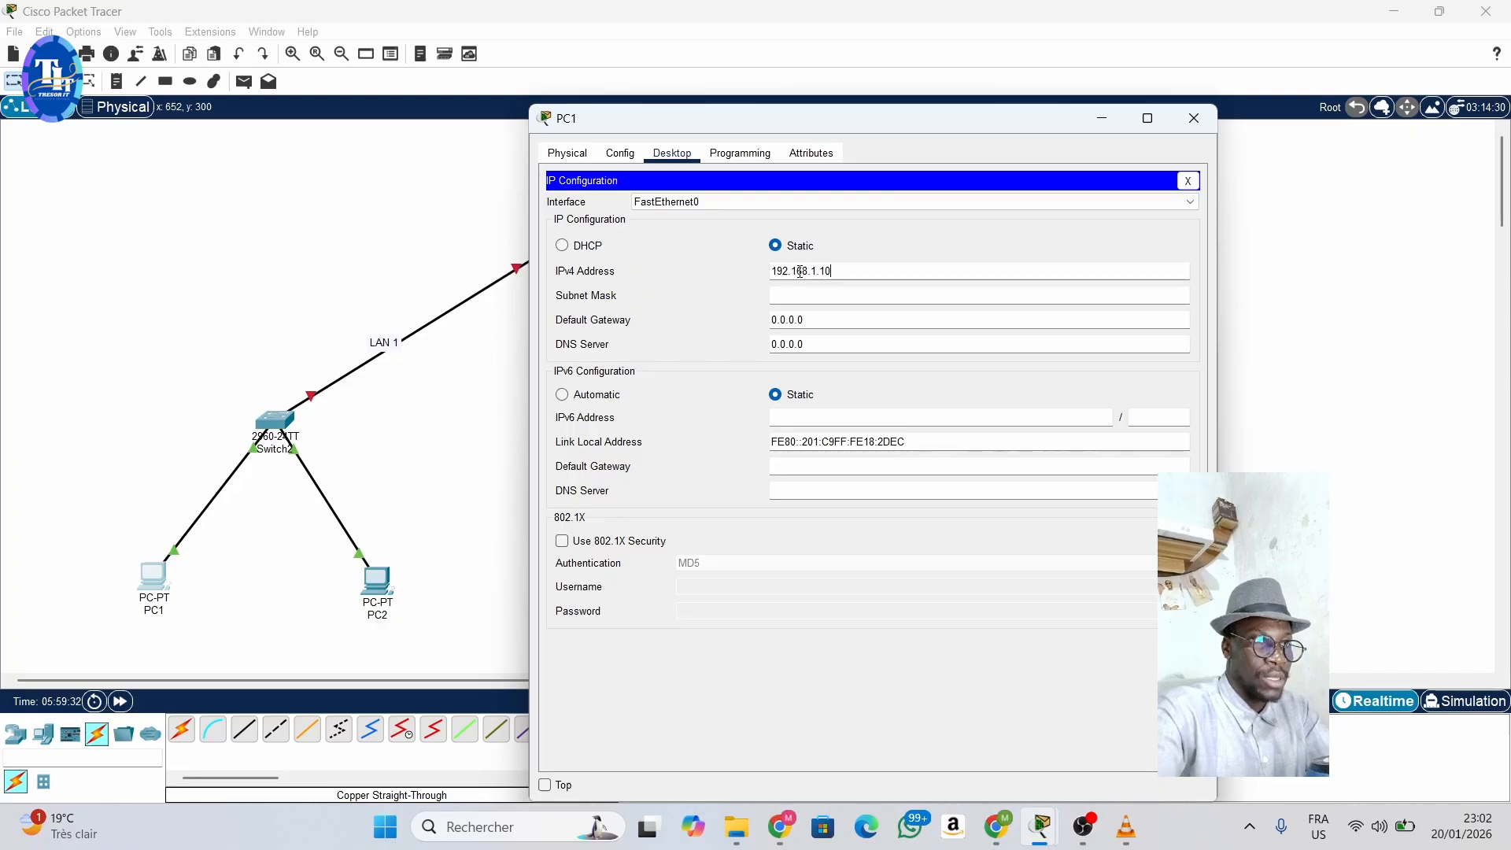
click(833, 296)
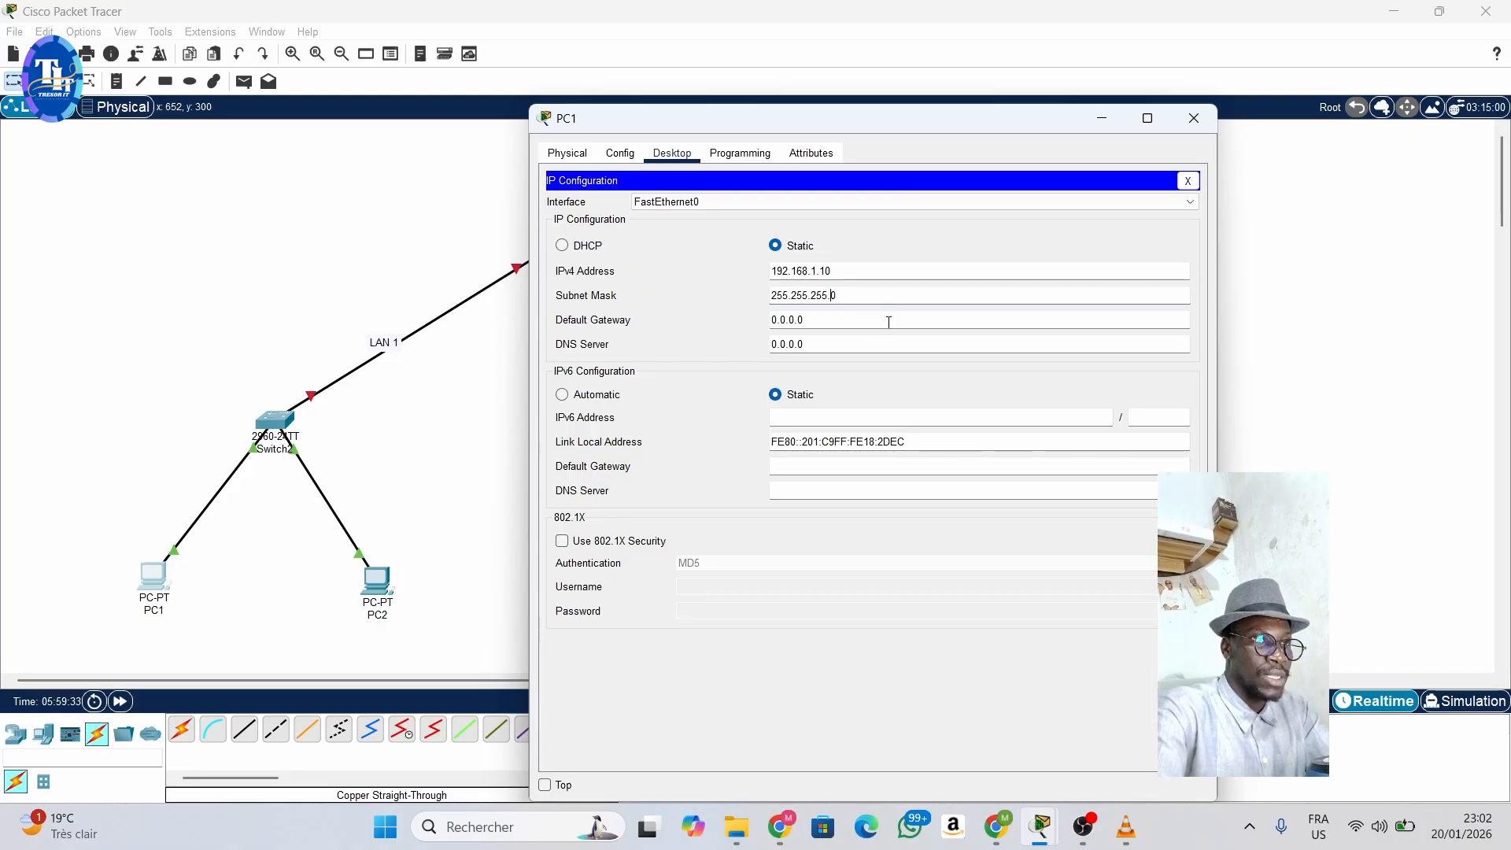
- Set PC1's default gateway to 192.168.1.254 and leave its configuration window
click(830, 320)
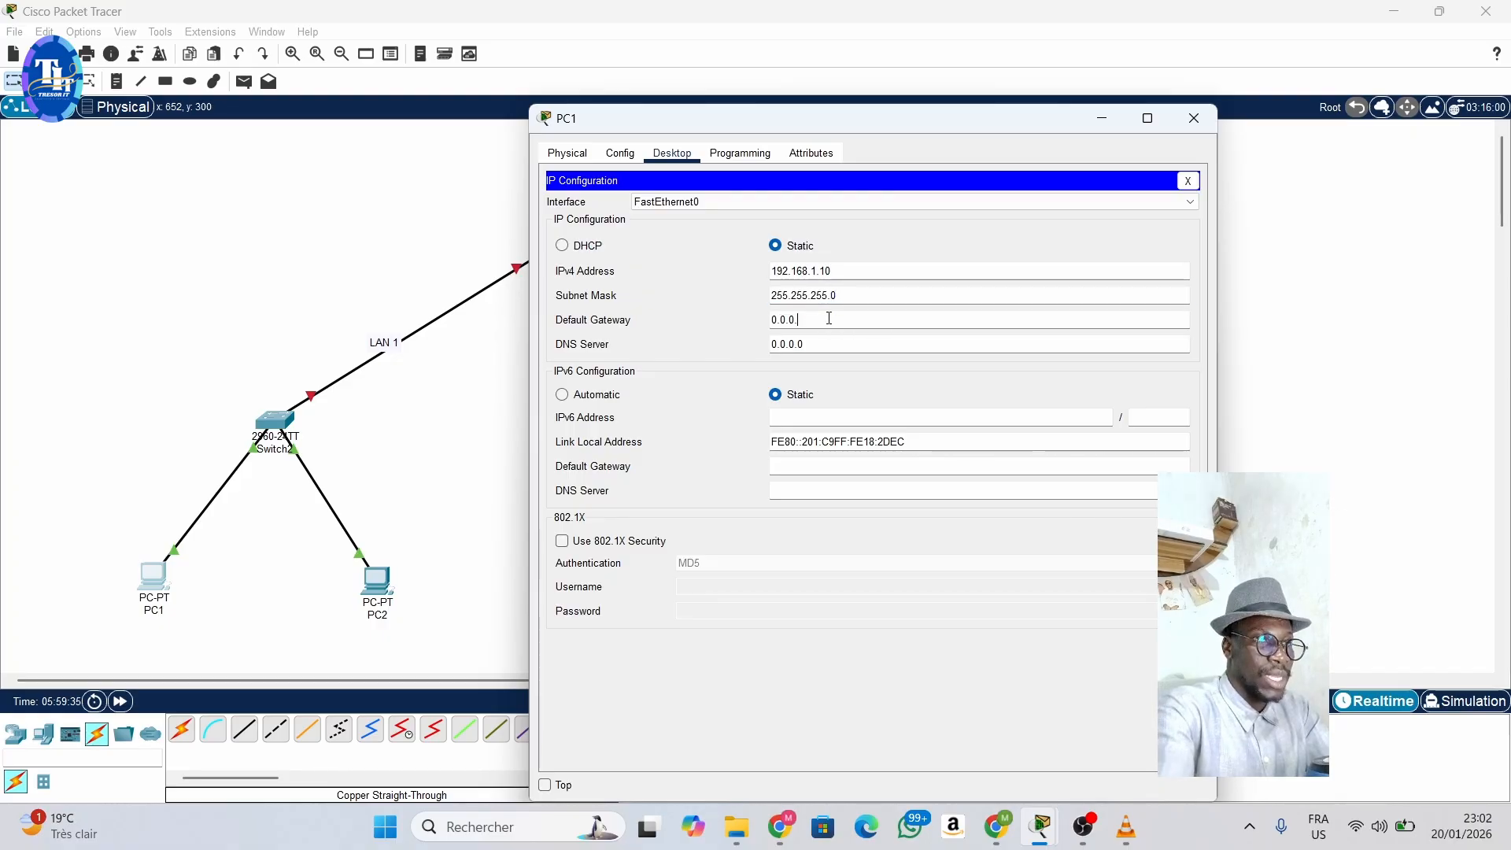
text(19)
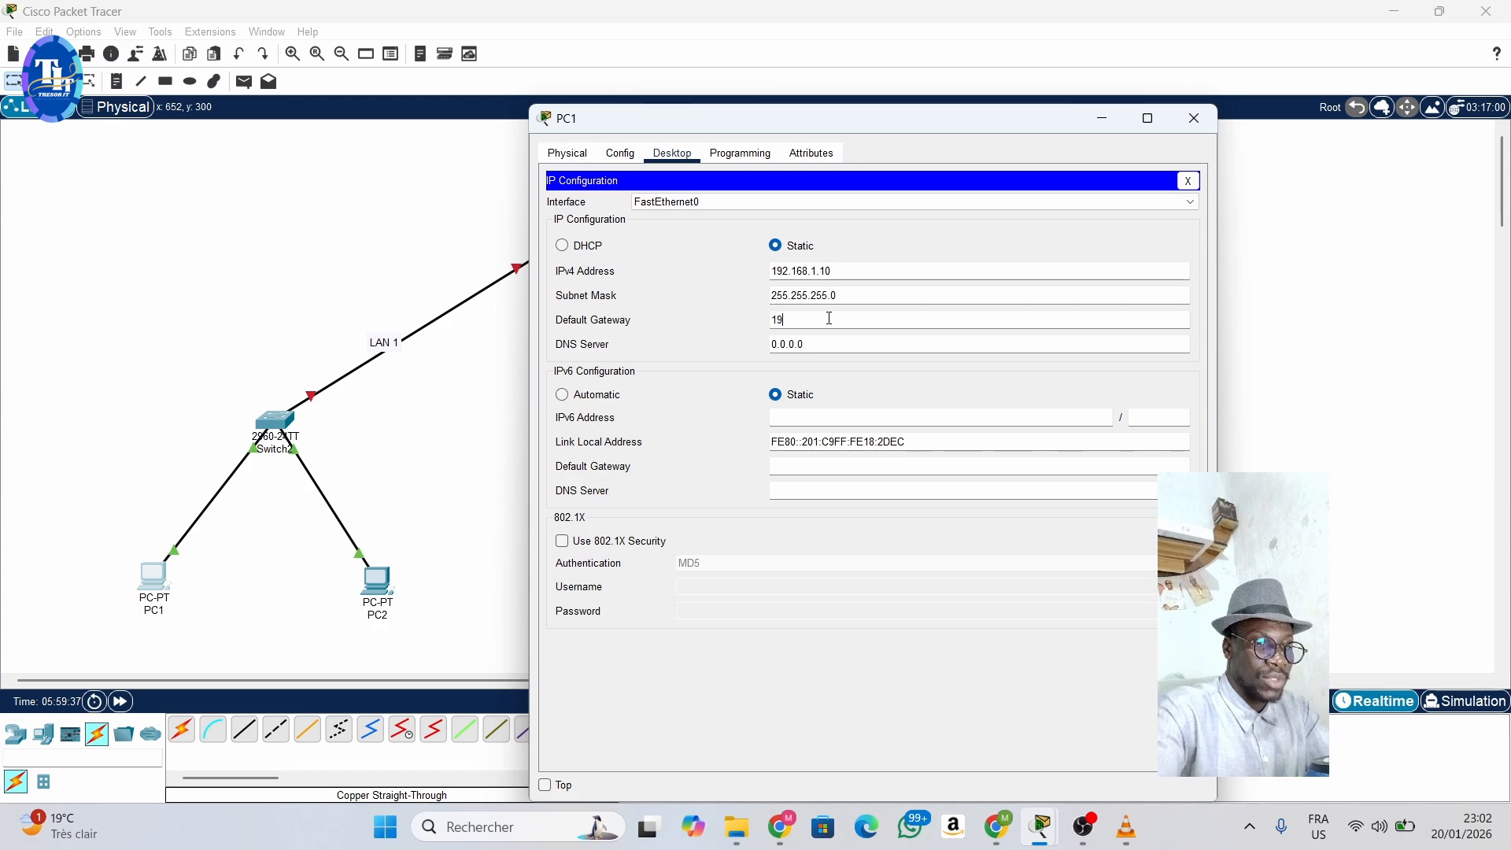
text(2.16)
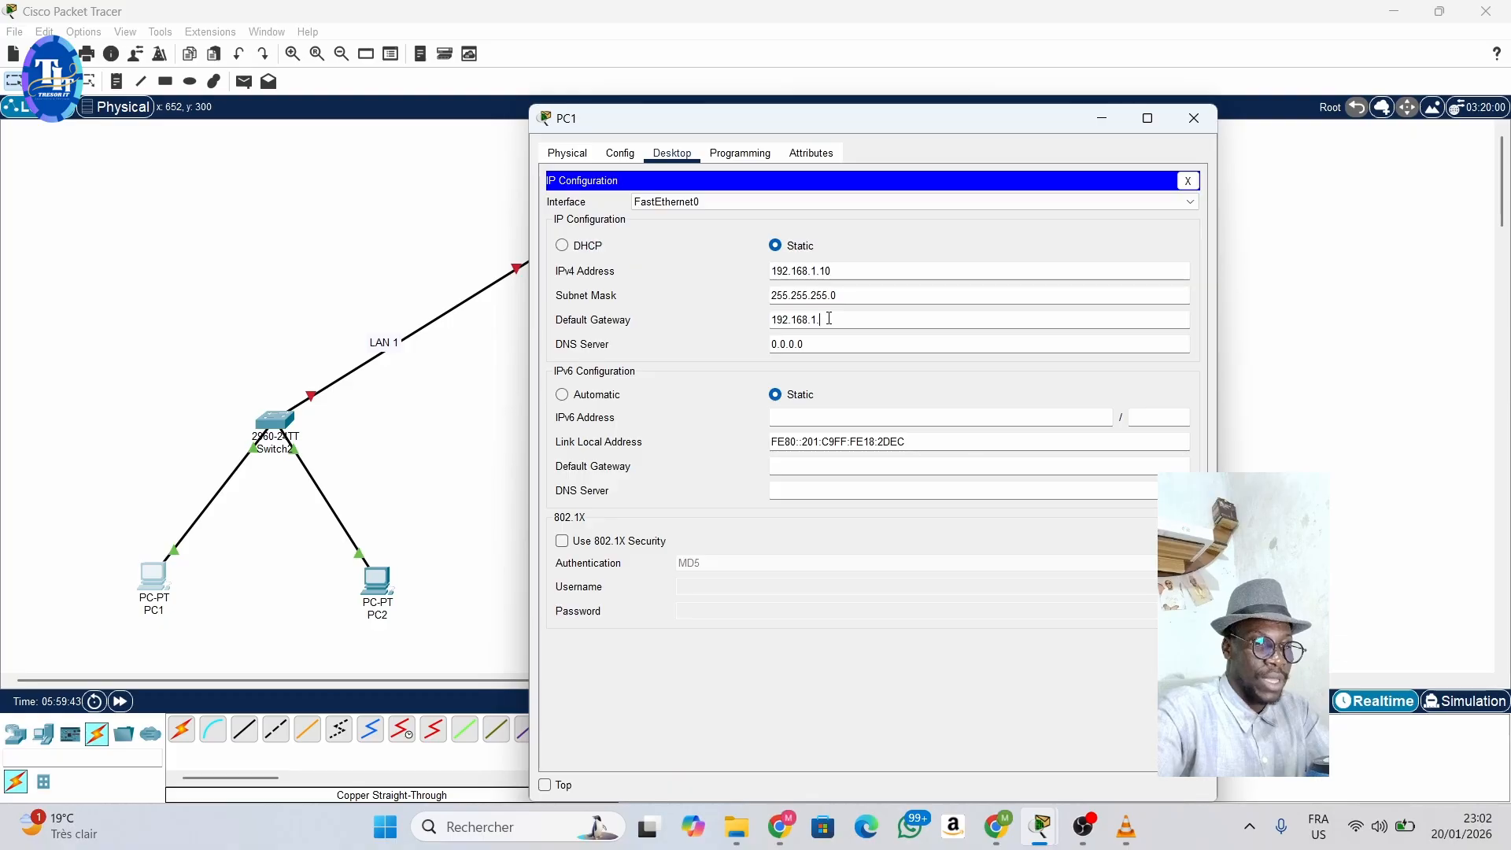
text(8.1.254)
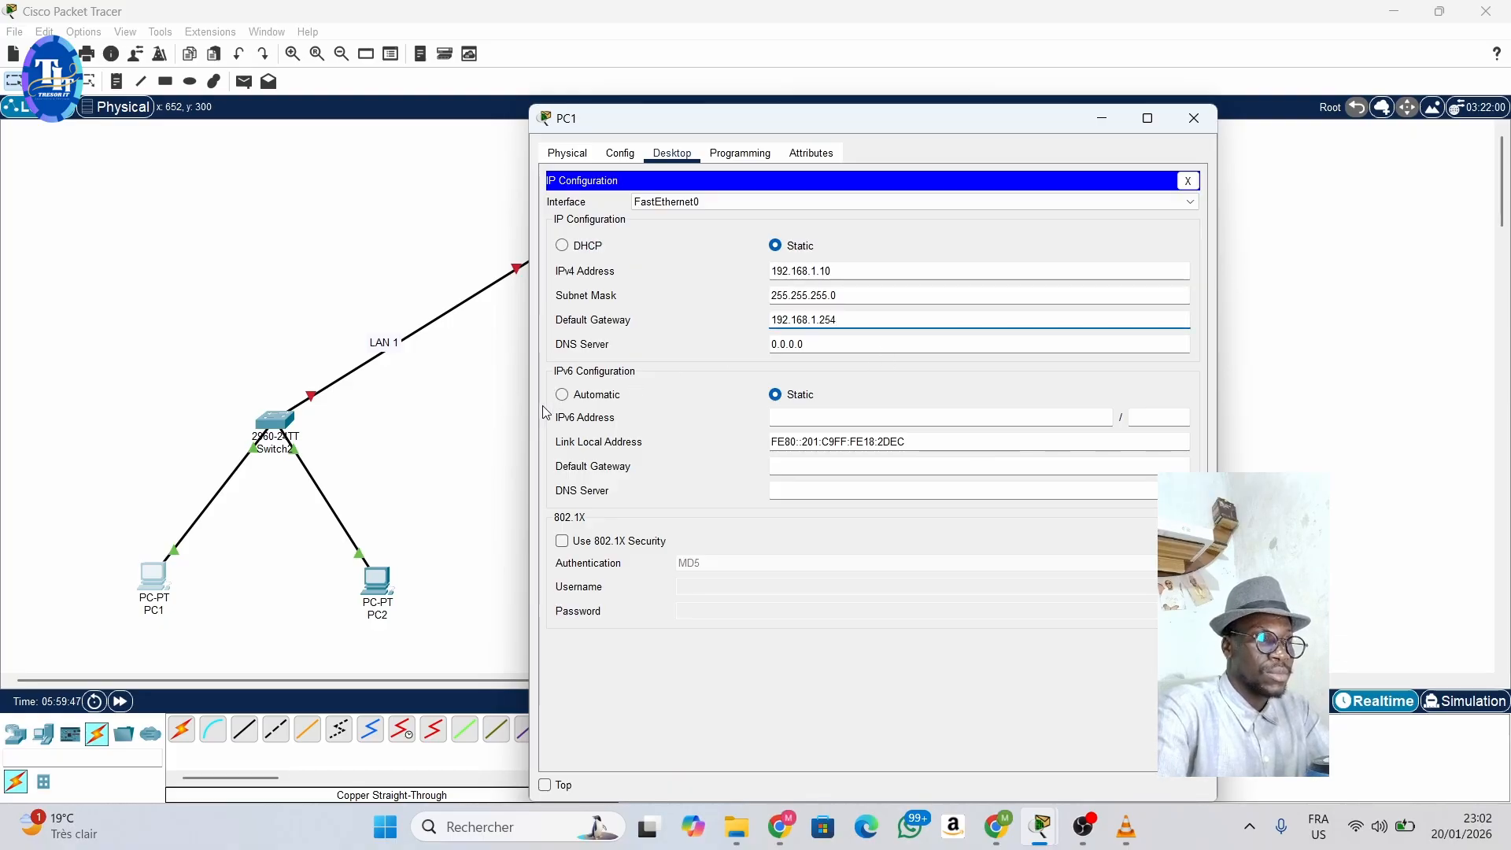
click(493, 405)
- Give PC2 the static IPv4 address 192.168.1.20 with subnet mask 255.255.255.0
click(386, 576)
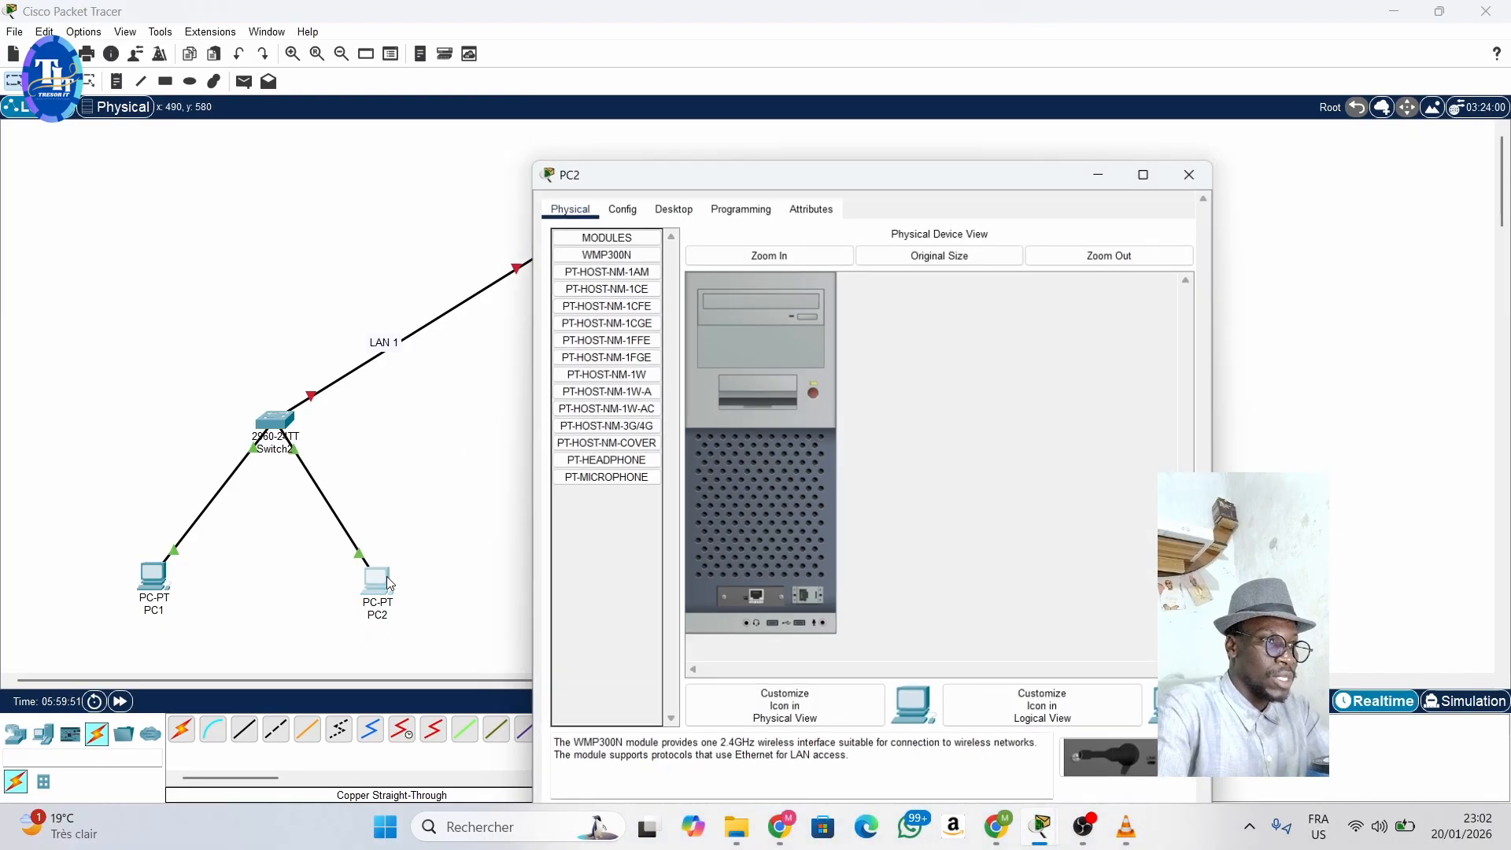
click(672, 153)
click(618, 250)
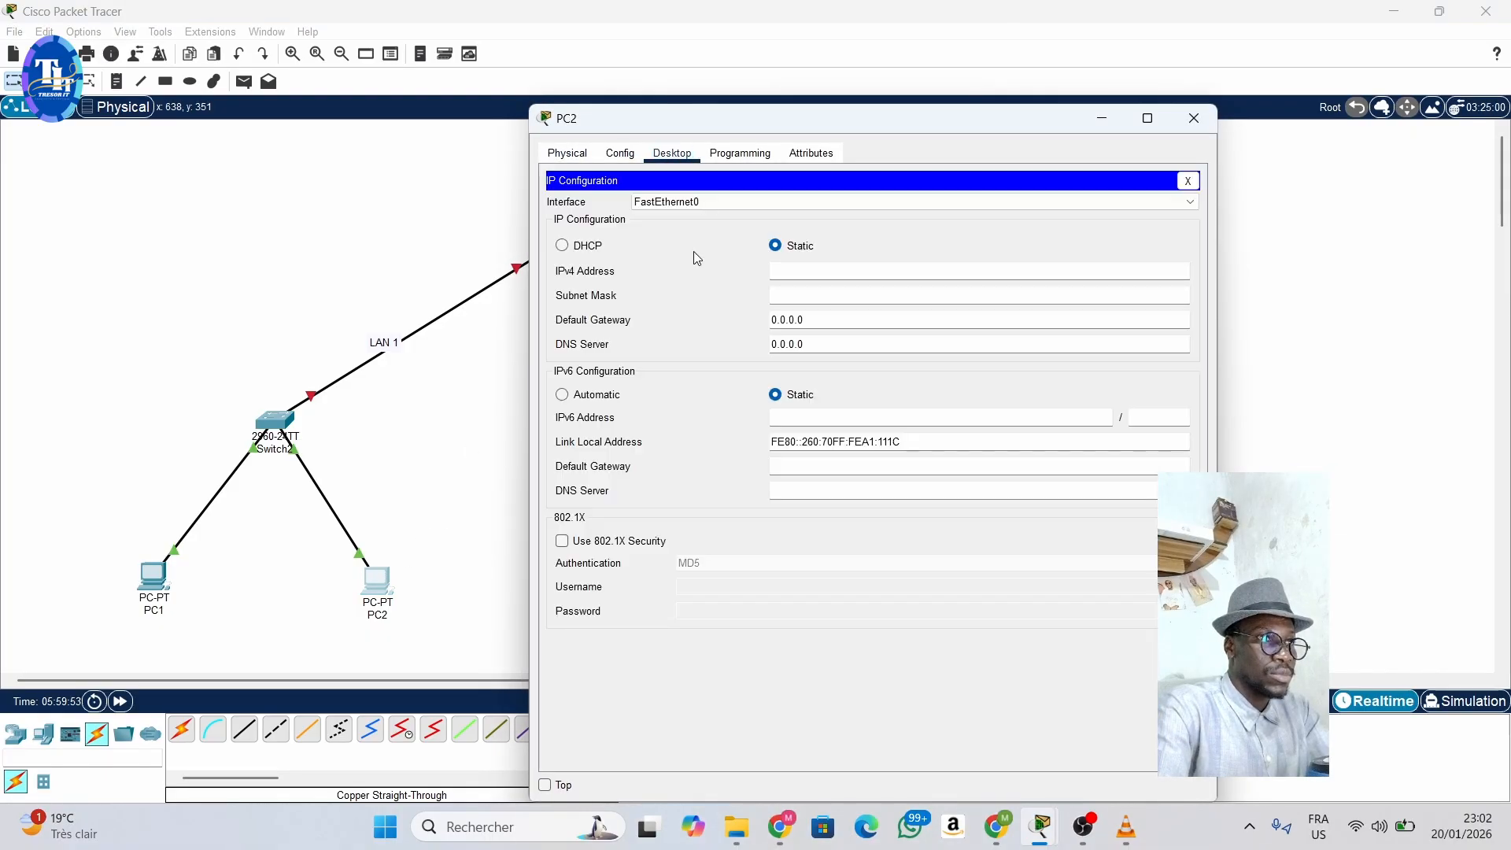
text(192.168.1.2)
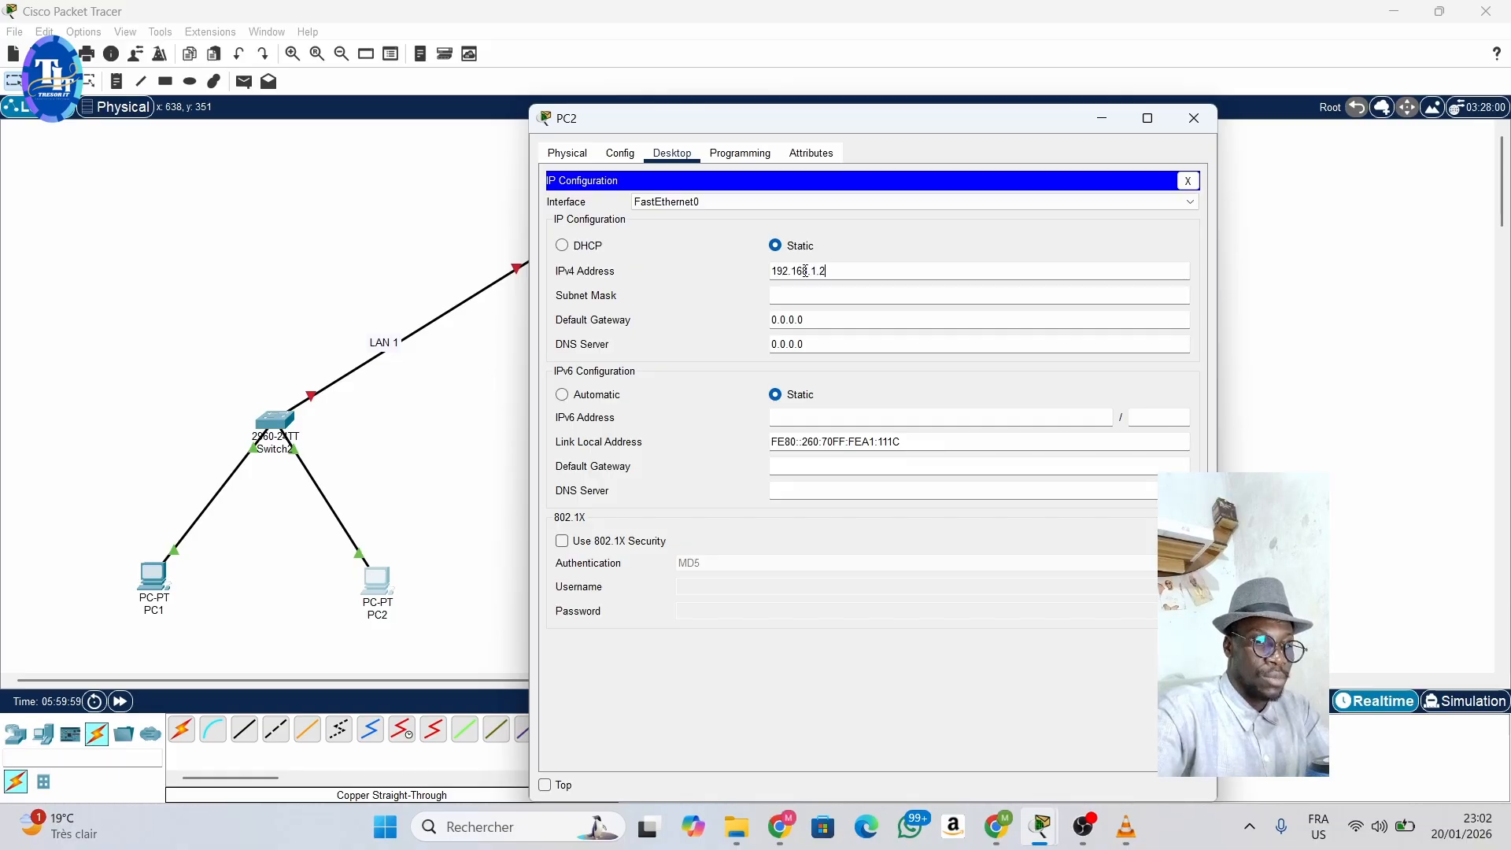
text(0)
click(836, 291)
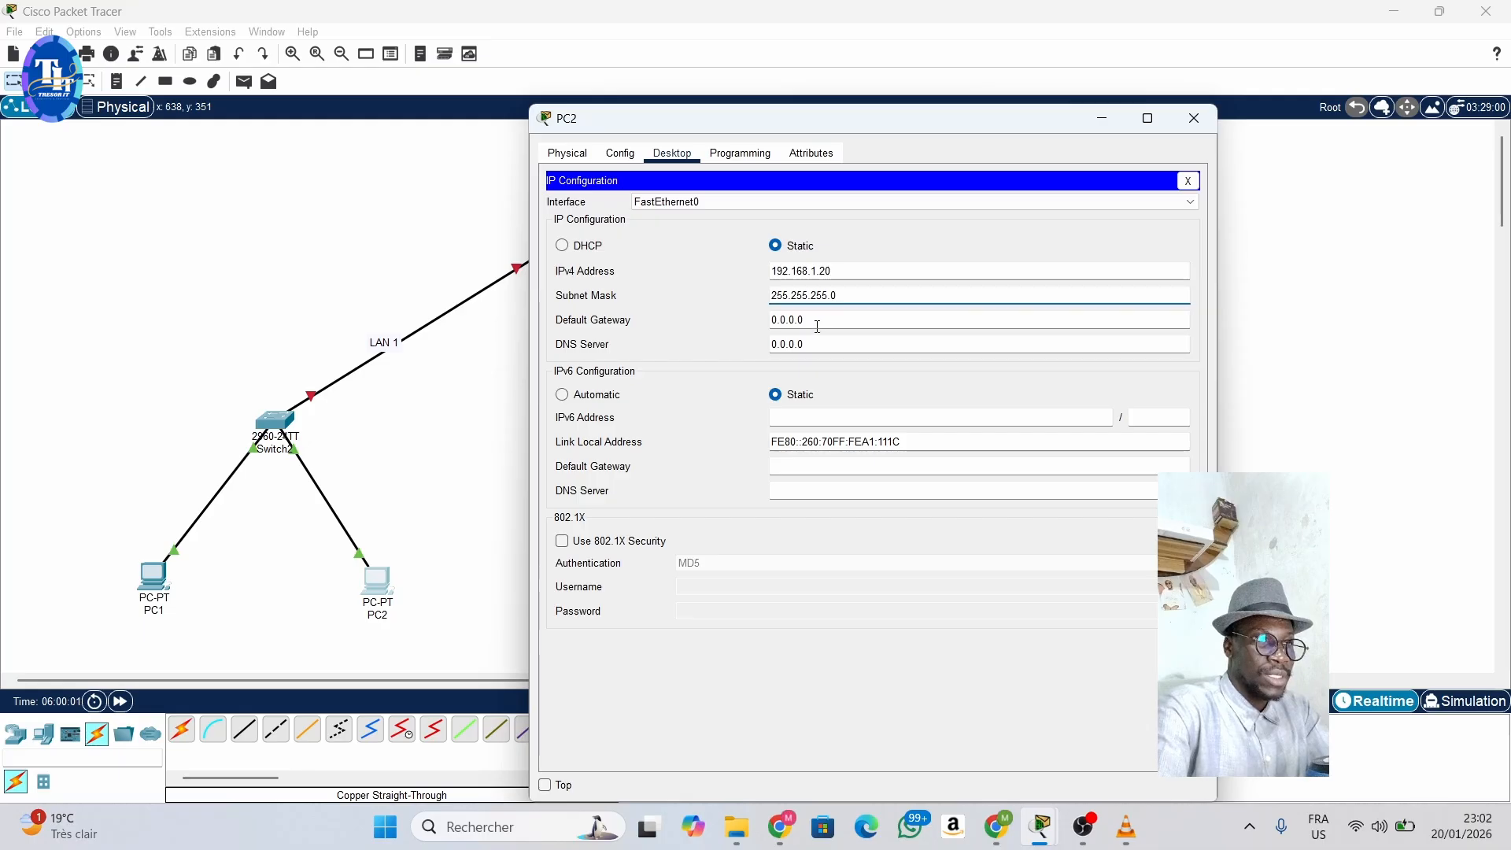
- Set PC2's default gateway to 192.168.1.254 and return to the topology
click(816, 322)
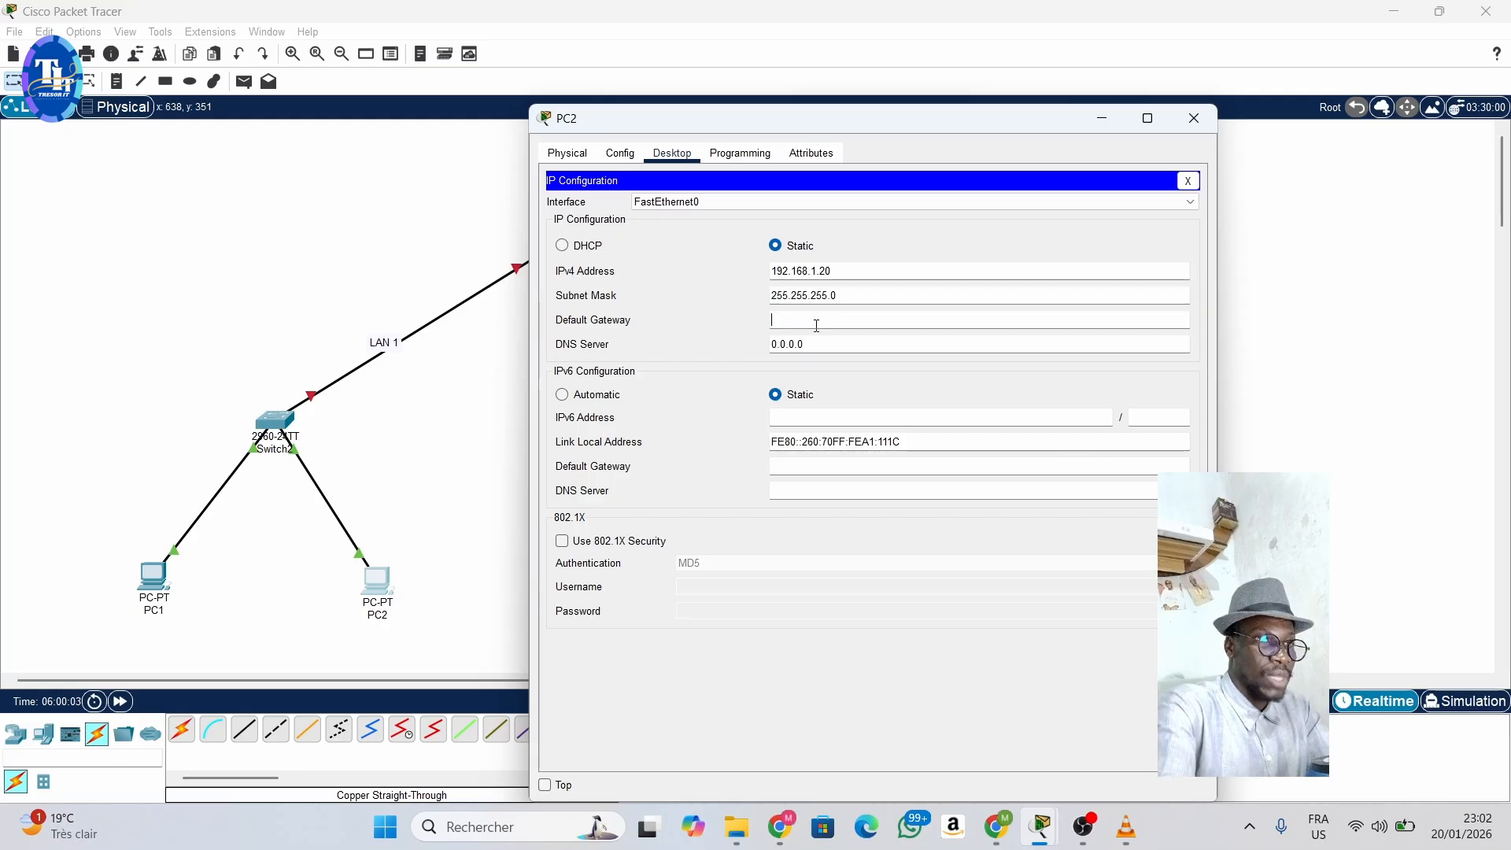
text(192.168.1.254)
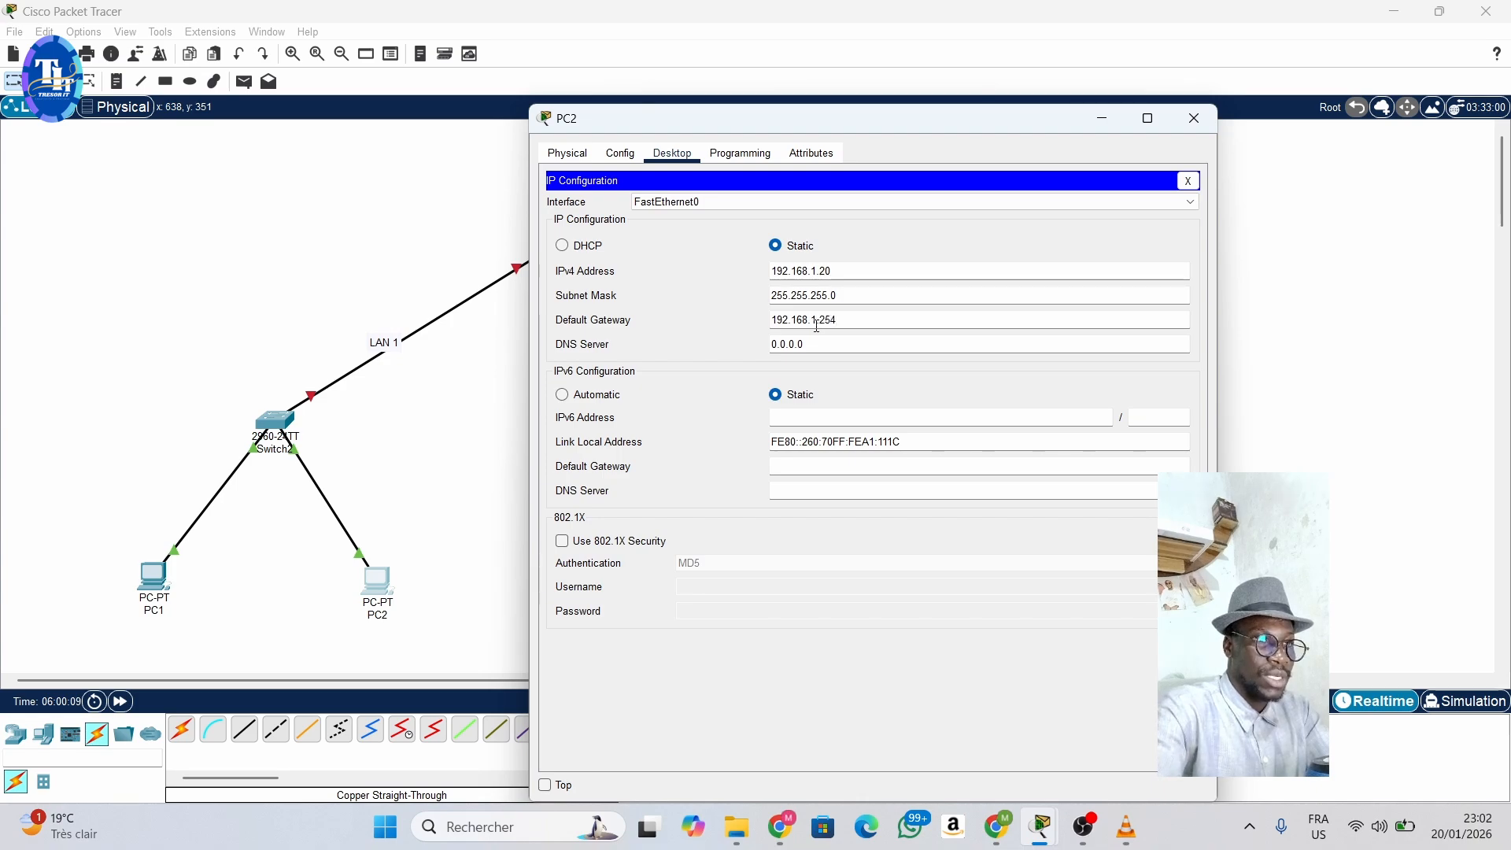
click(505, 389)
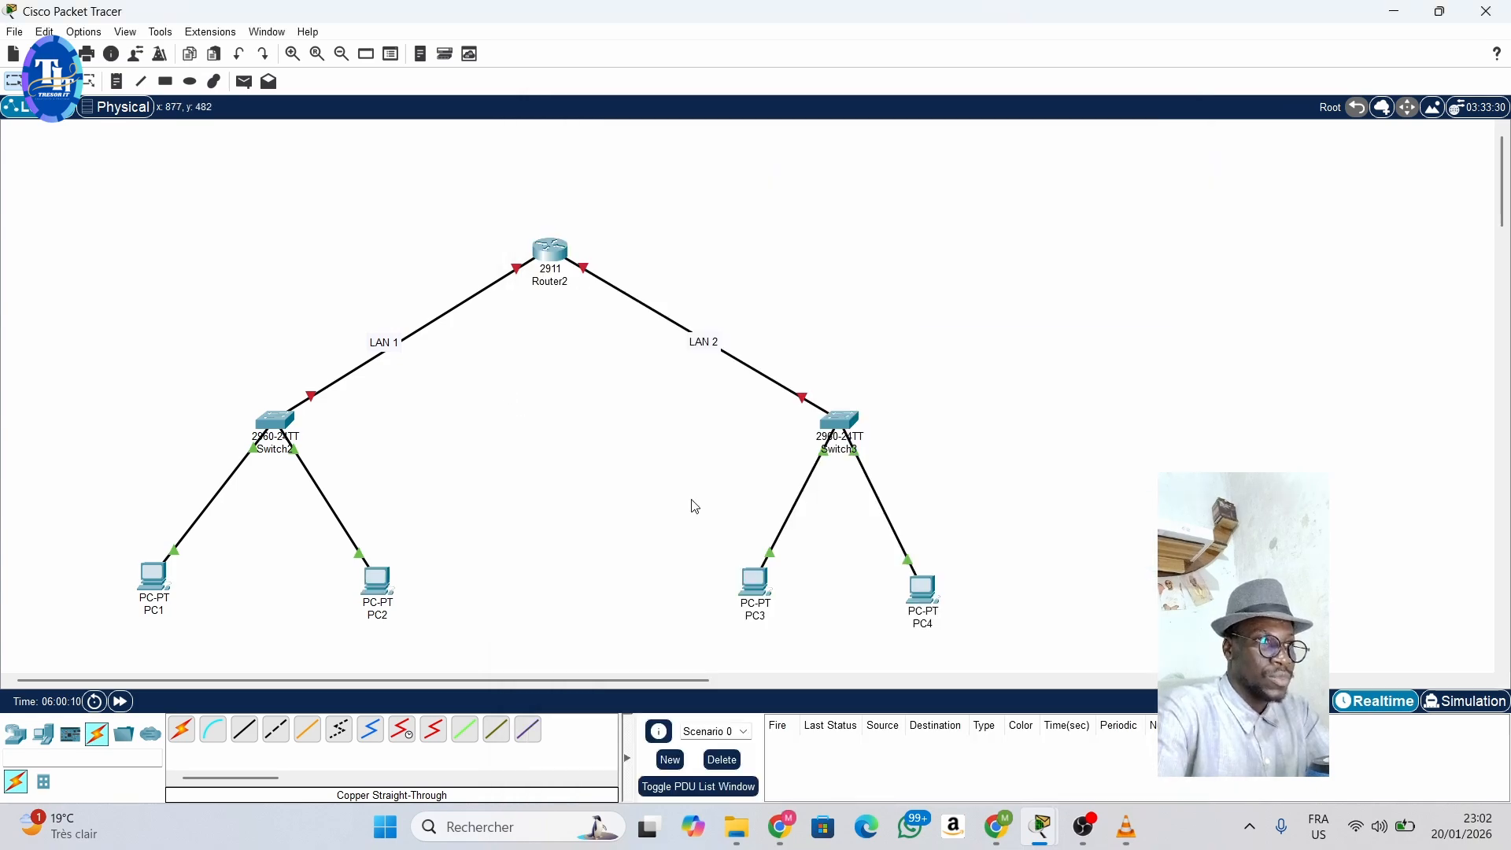
- Give PC3 the static IPv4 address 192.168.2.10 with subnet mask 255.255.255.0
click(753, 578)
click(681, 157)
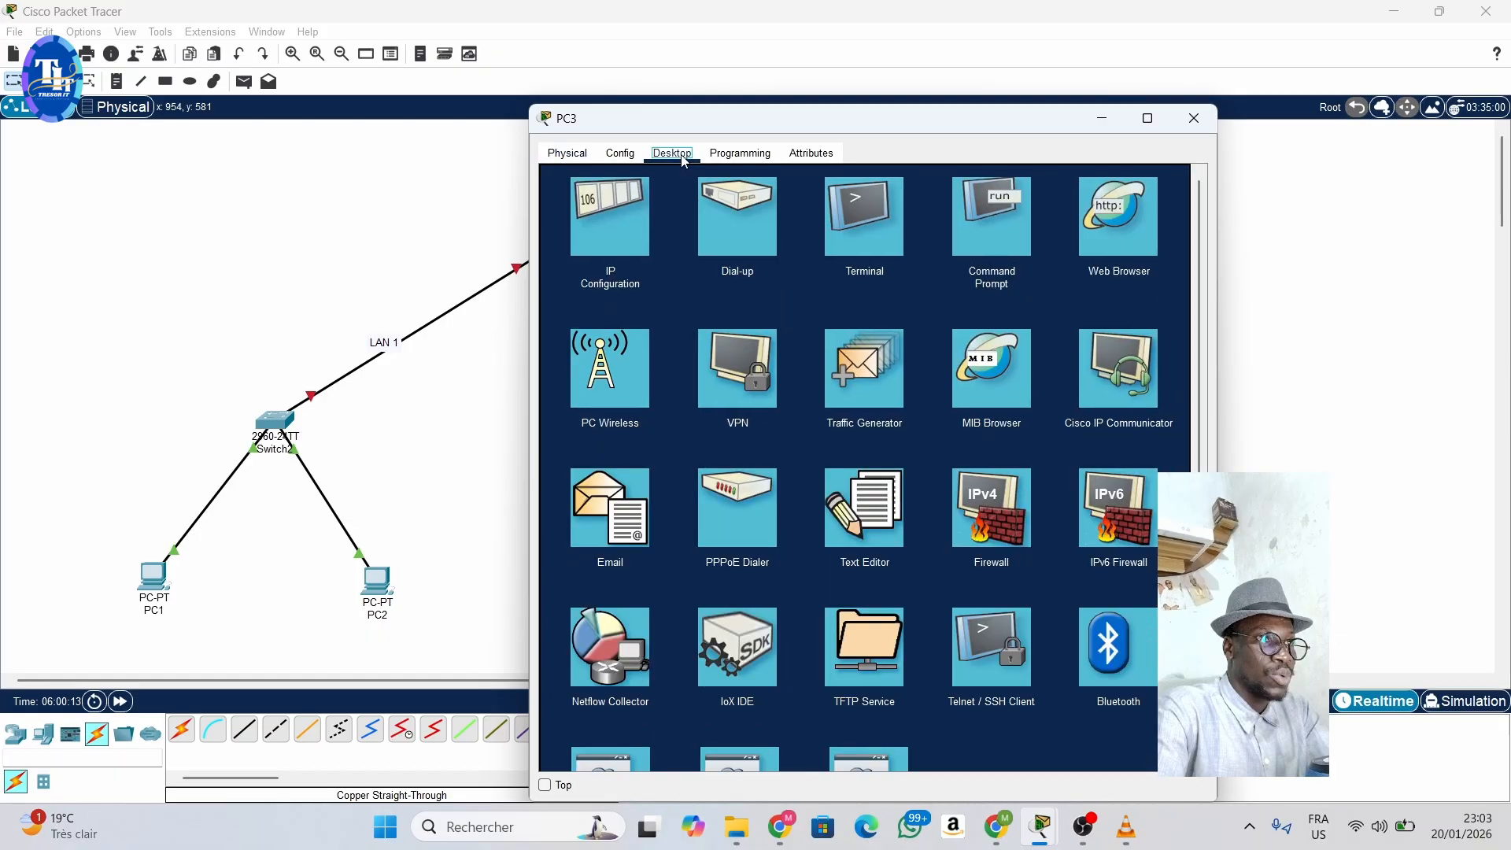
click(618, 223)
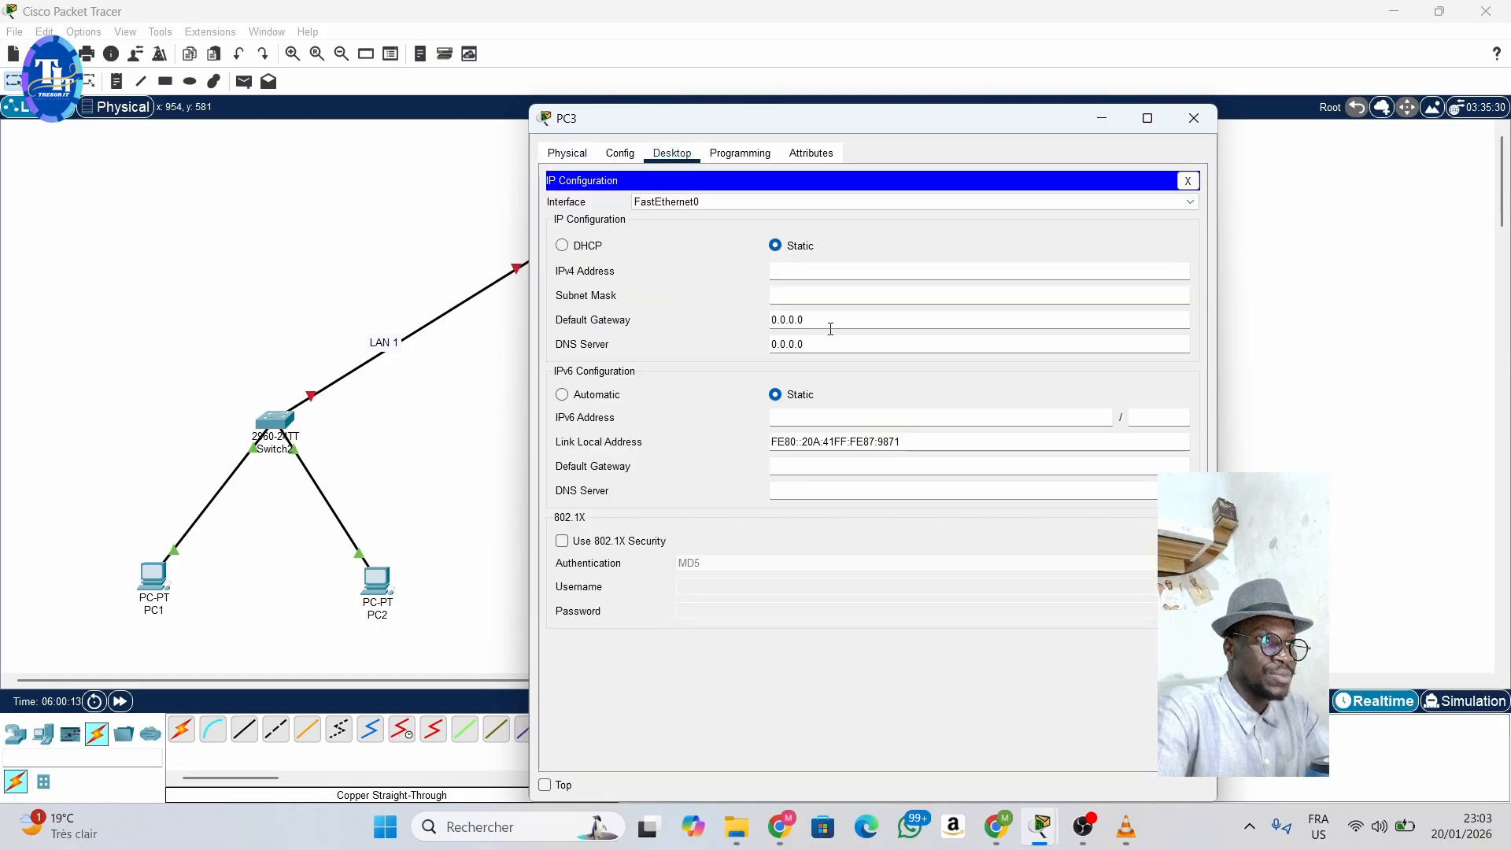
click(806, 274)
text(192.1)
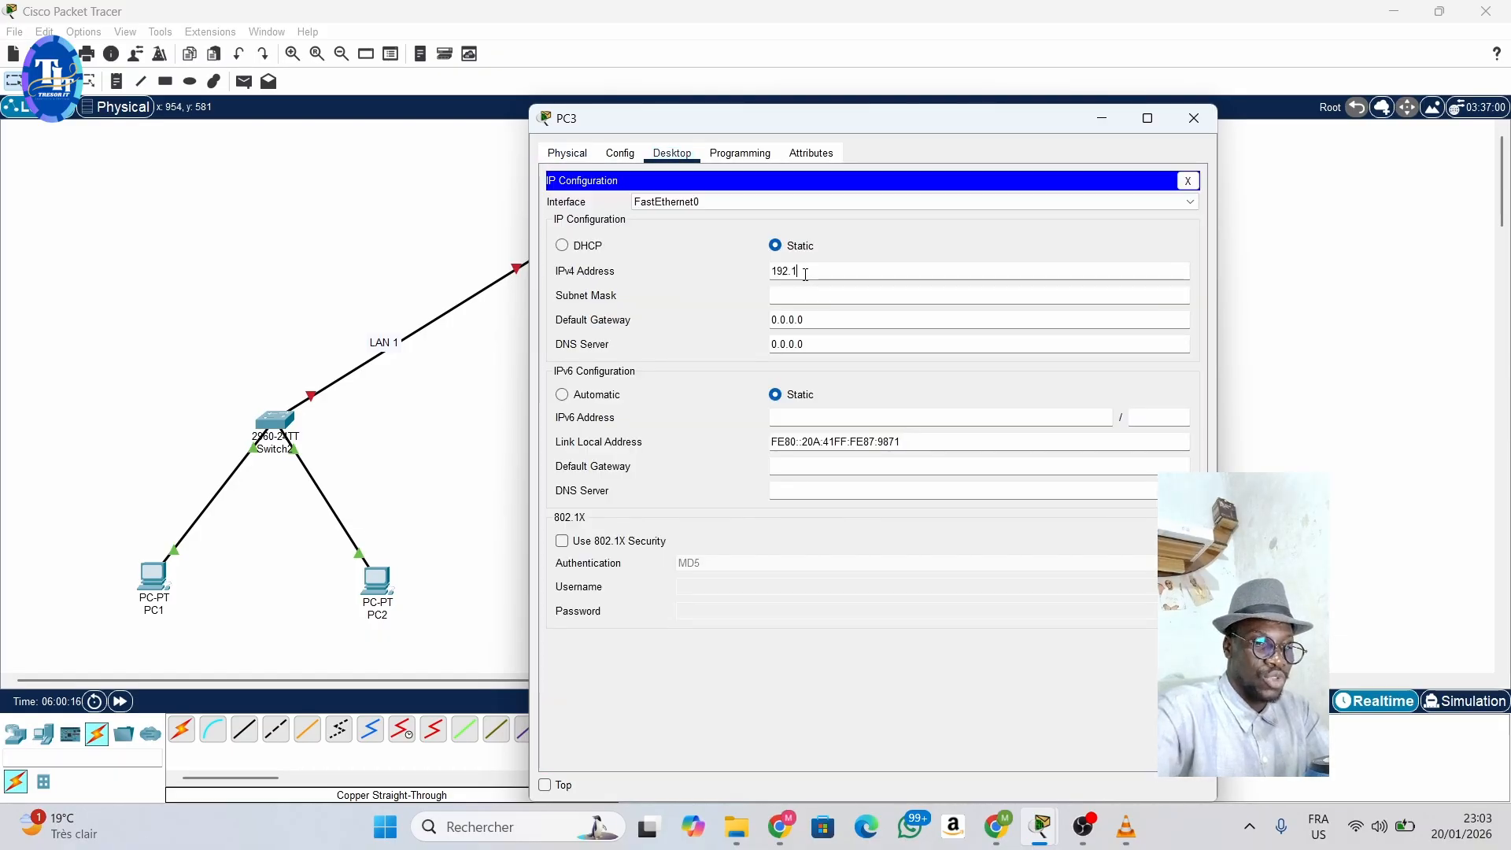
text(68.2)
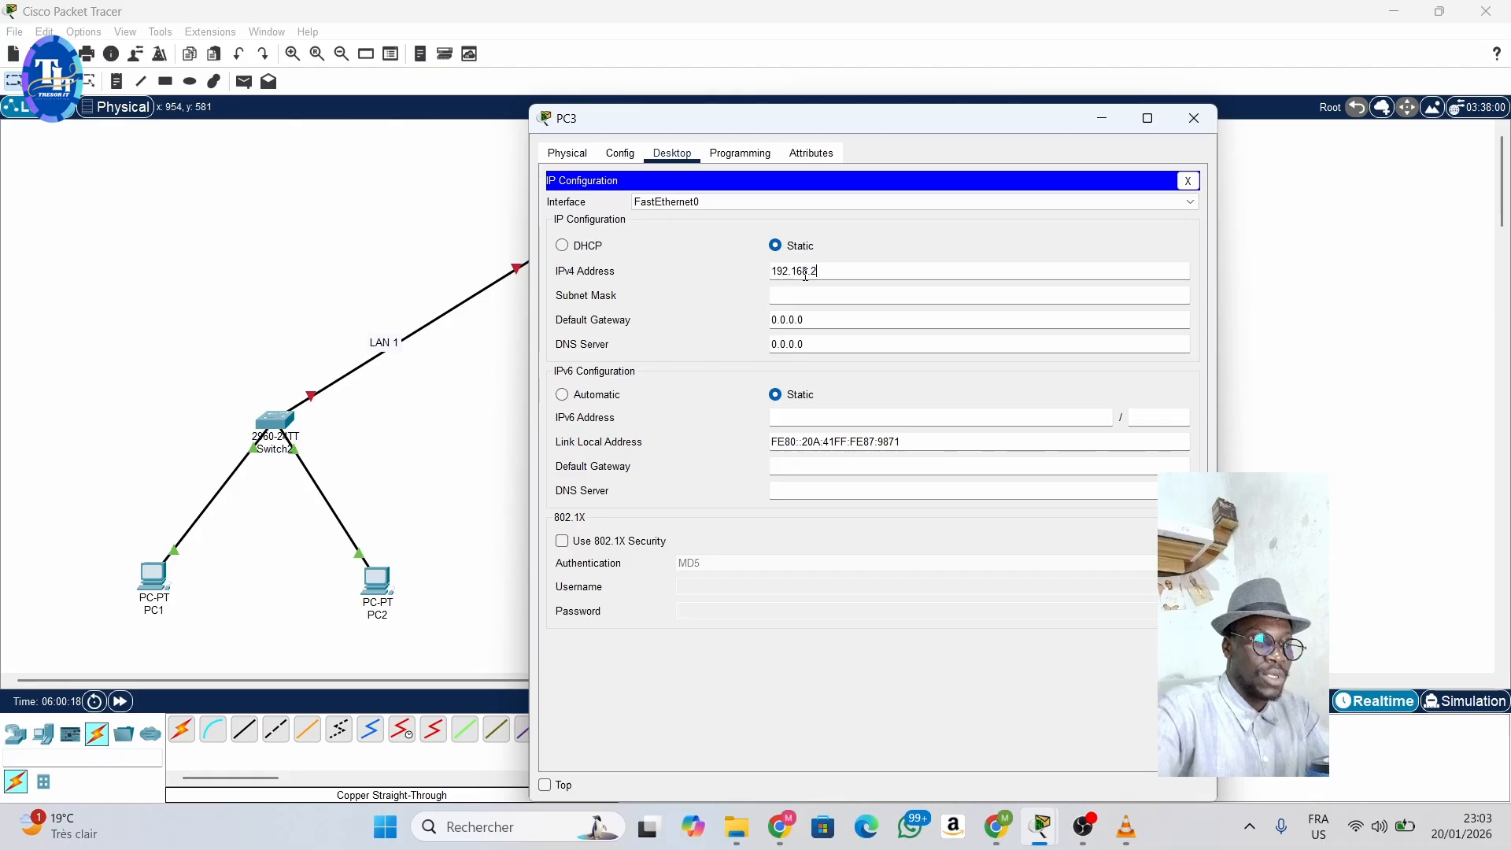
text(.10)
click(823, 295)
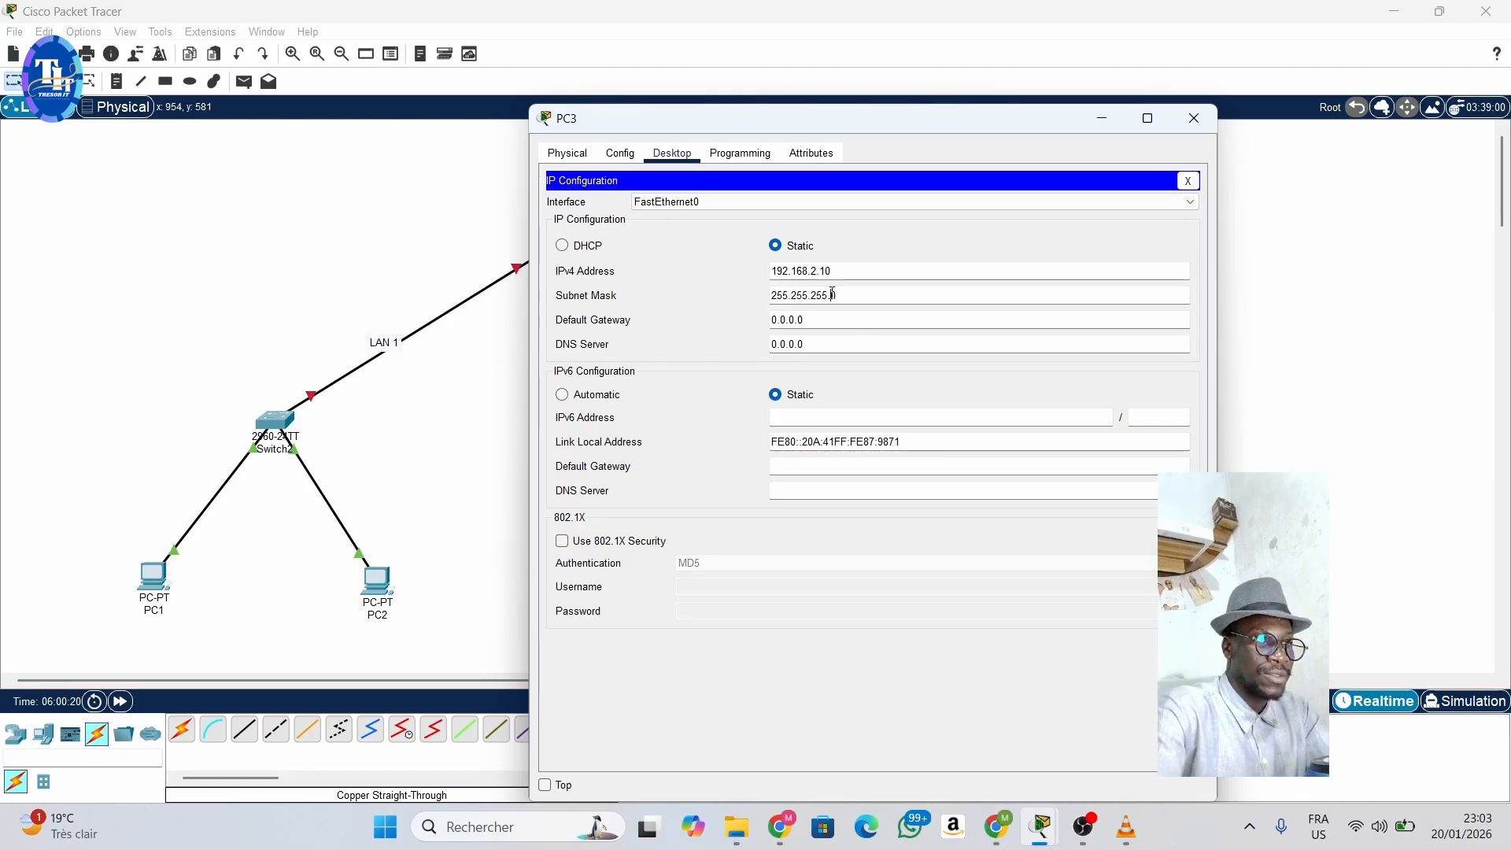
- Set PC3's default gateway to 192.168.2.254 and return to the topology
click(829, 323)
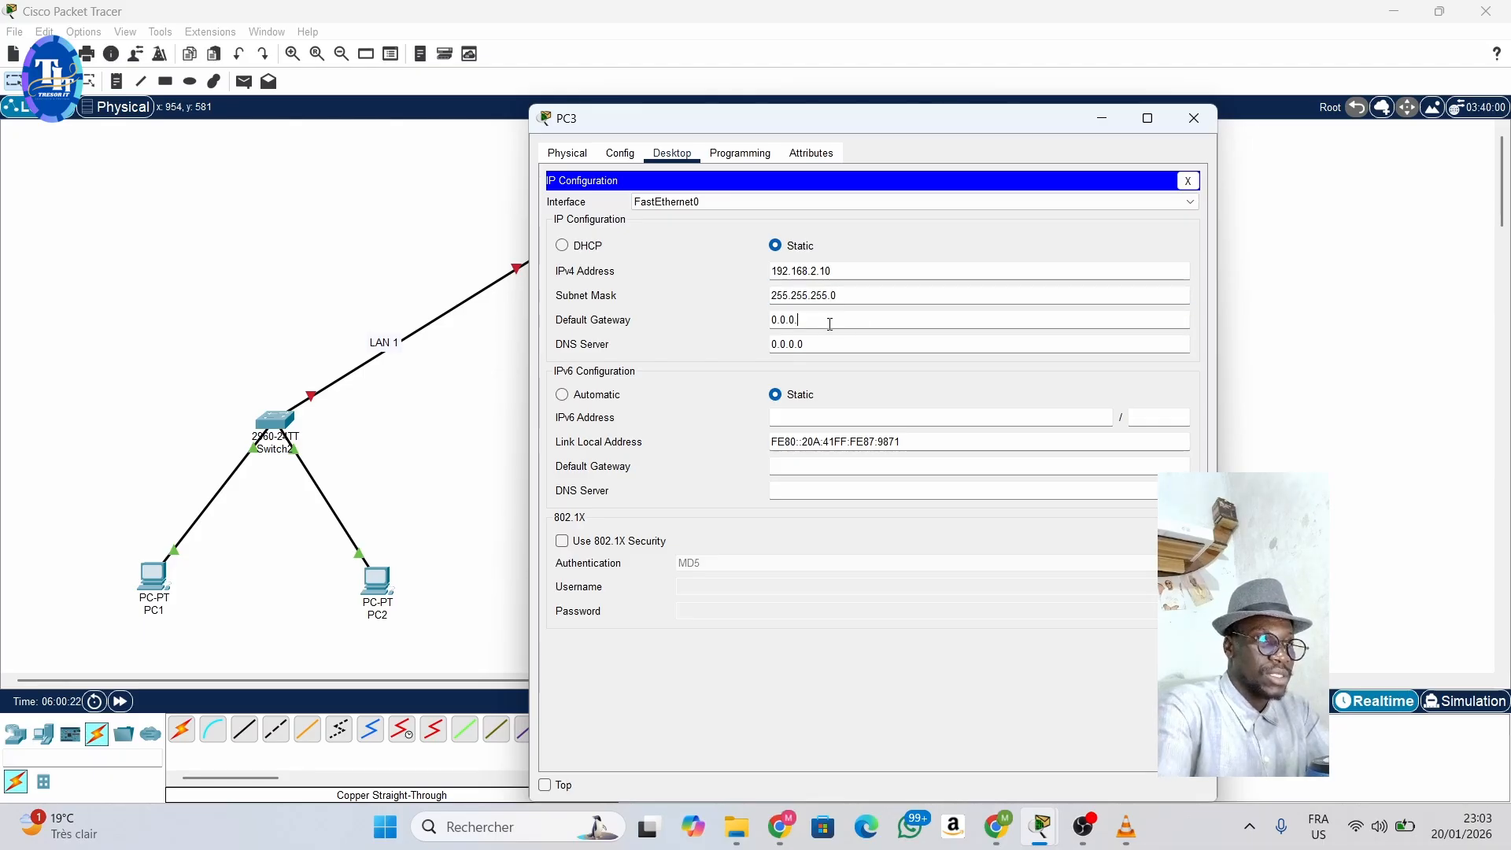
key(BackSpace)
key(BackSpace)
key(BackSpace)
key(BackSpace)
key(BackSpace)
key(BackSpace)
text(192.)
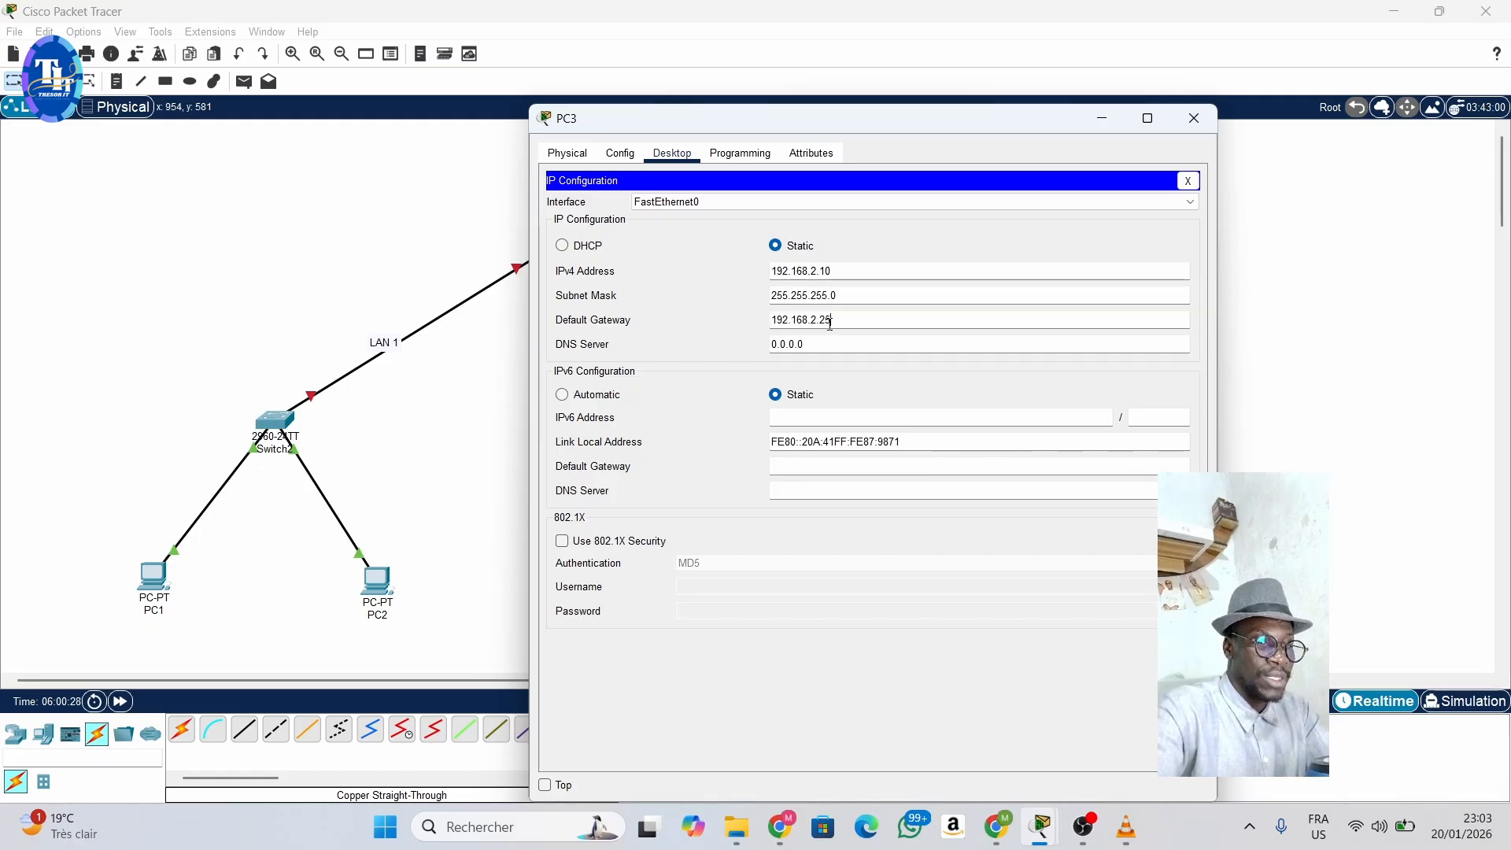
text(168.2.254)
click(493, 378)
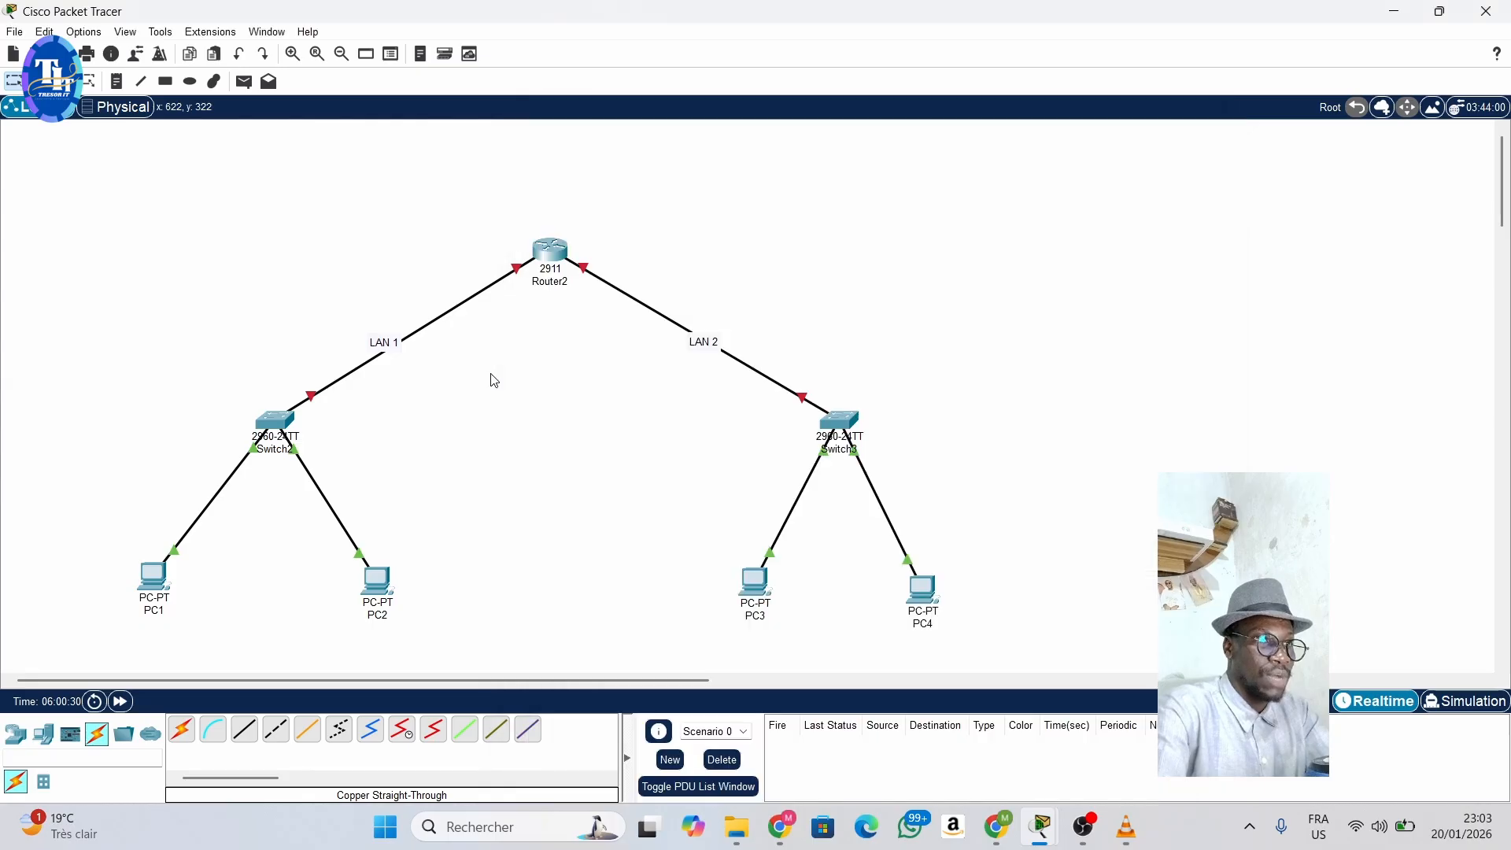
- Give PC4 the static IPv4 address 192.168.2.20 with subnet mask 255.255.255.0
click(924, 592)
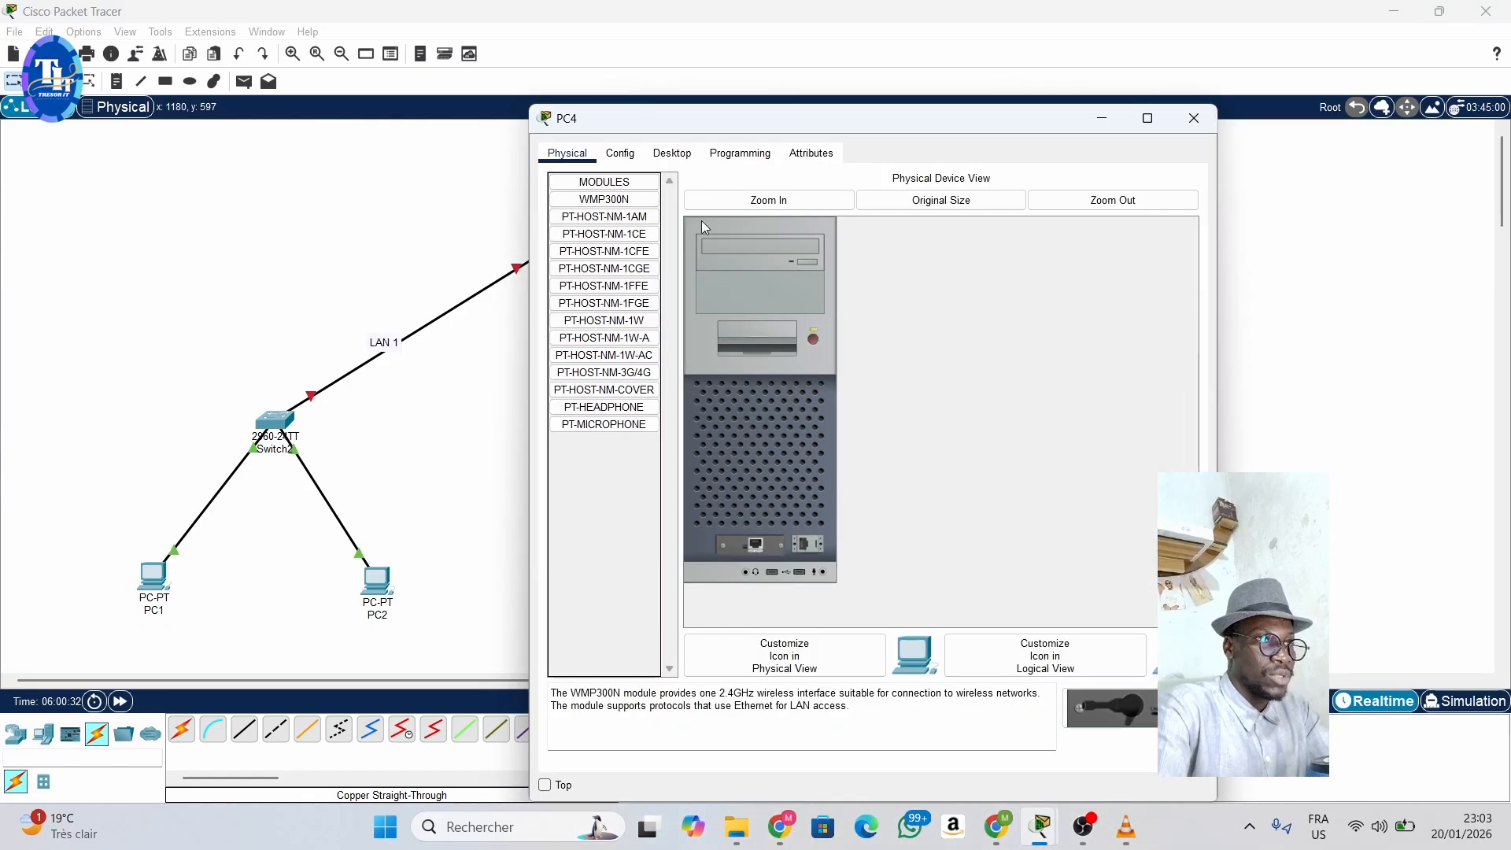
click(674, 154)
click(622, 236)
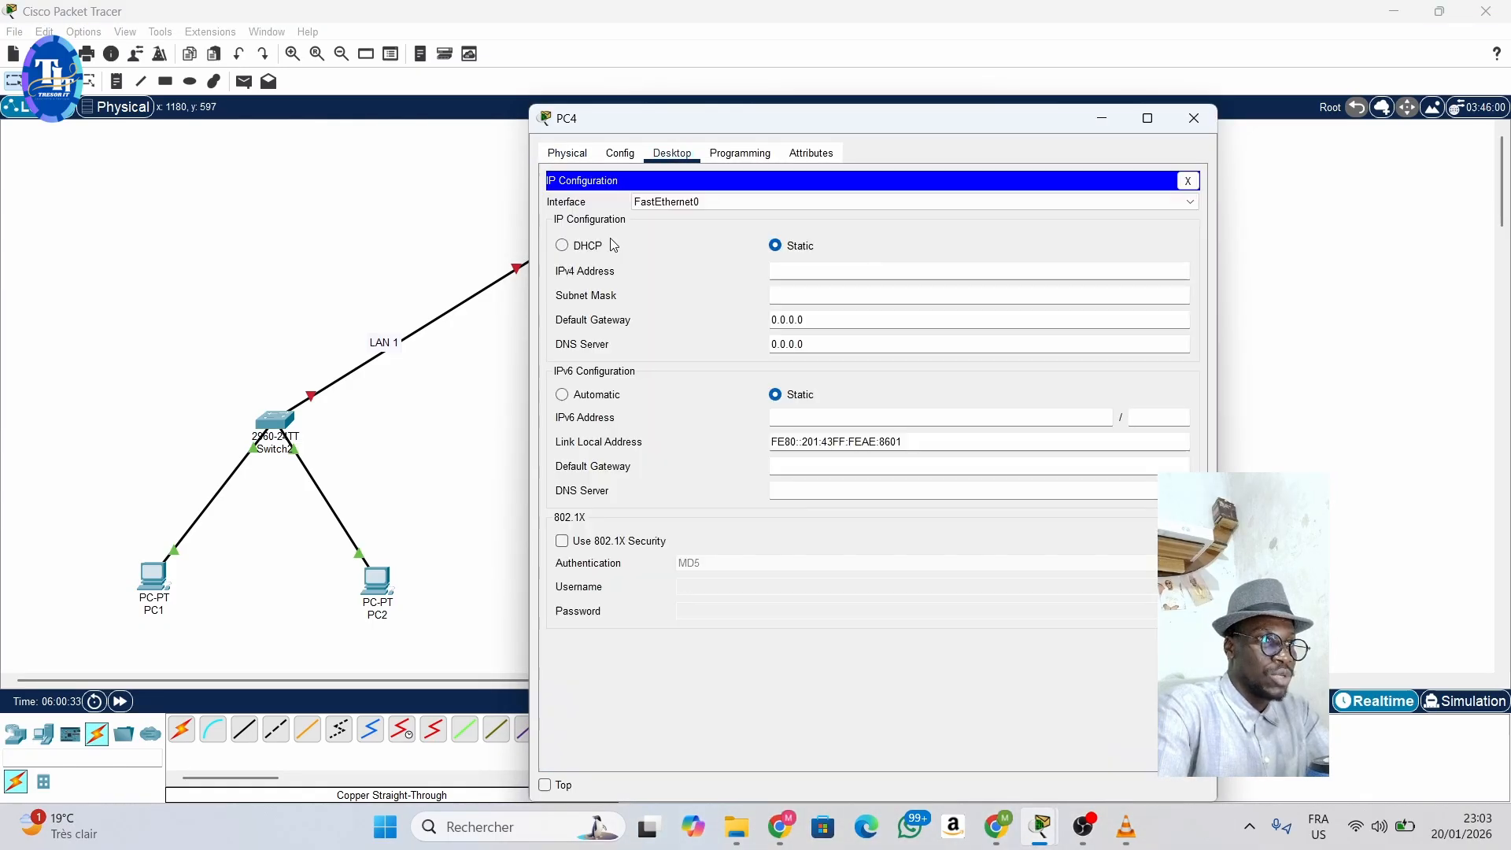
click(825, 274)
text(192.)
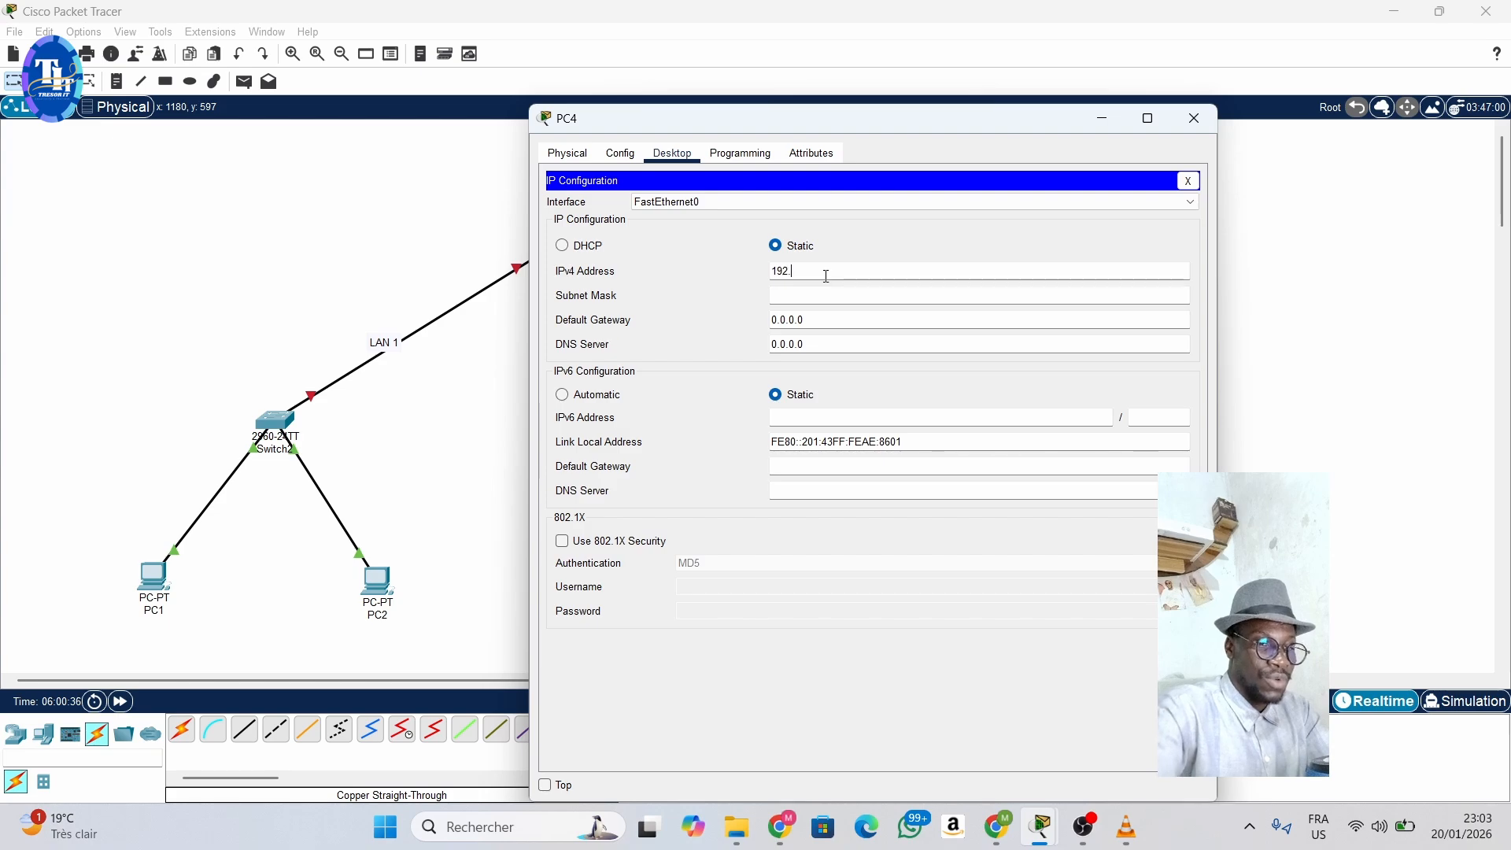
text(168.)
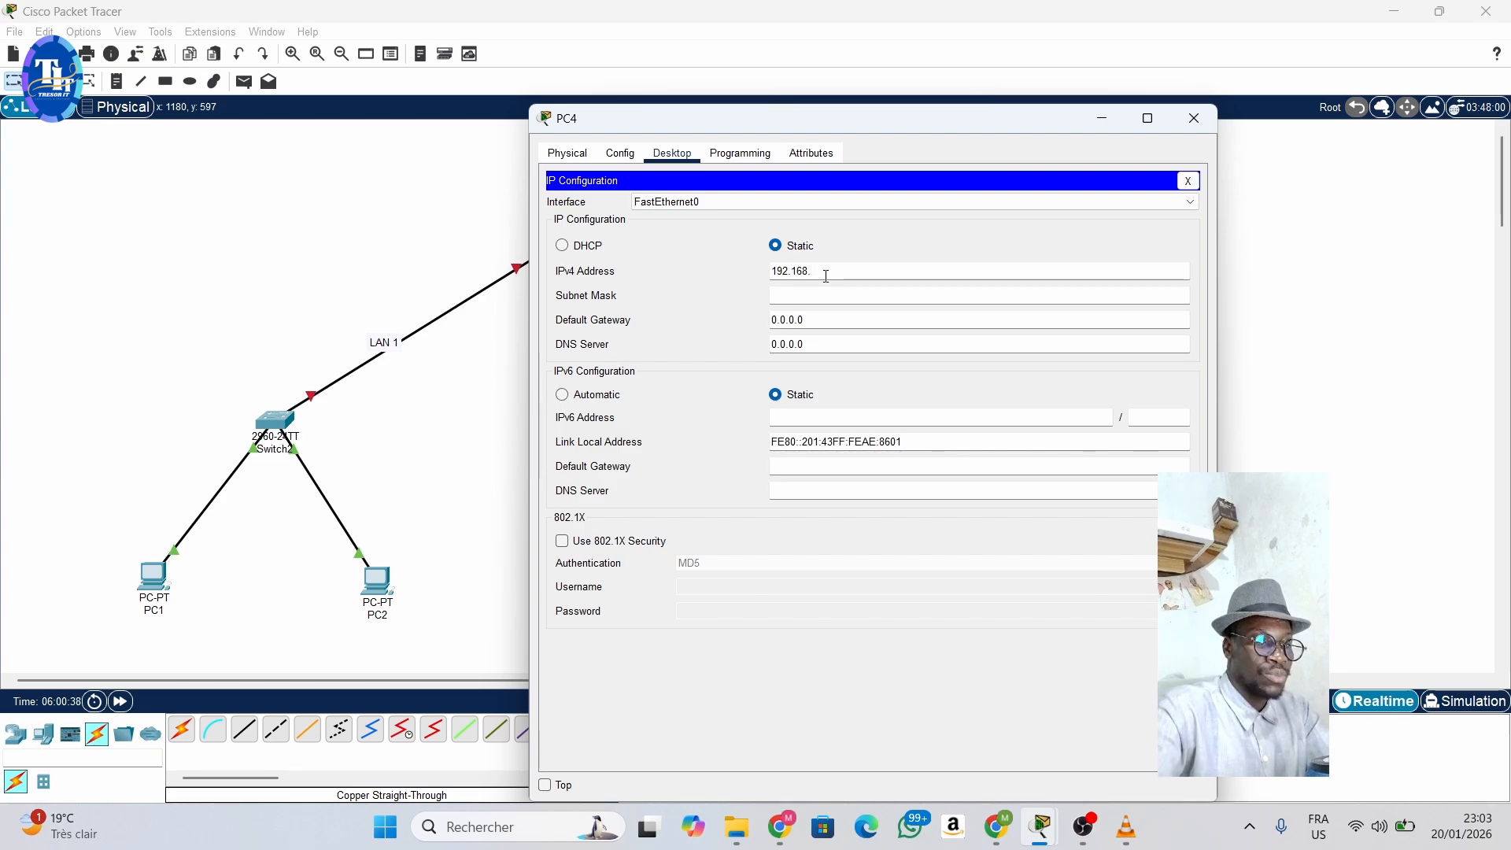
text(2)
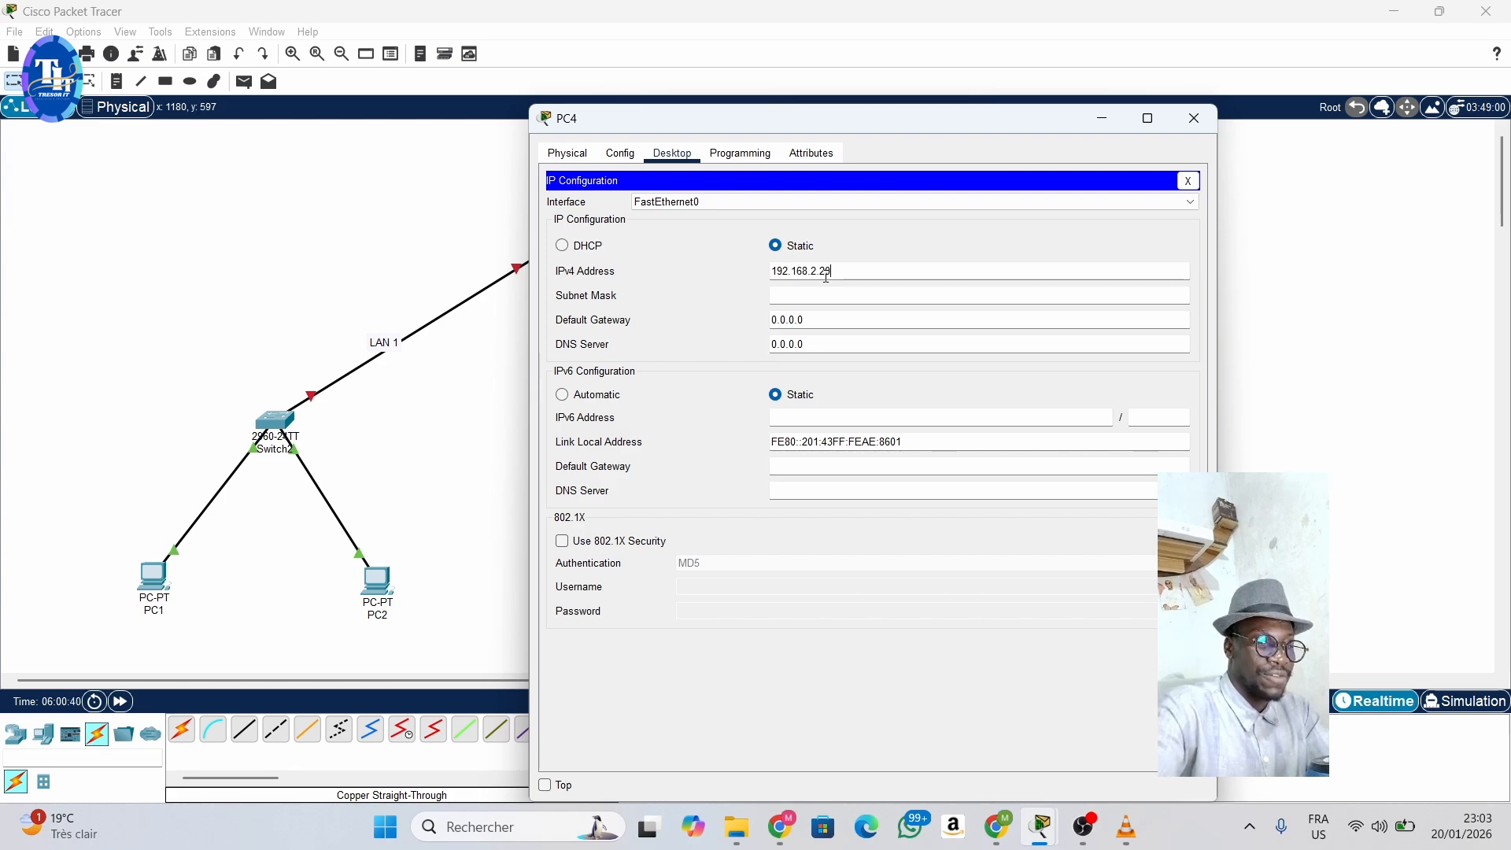
text(.20)
click(837, 295)
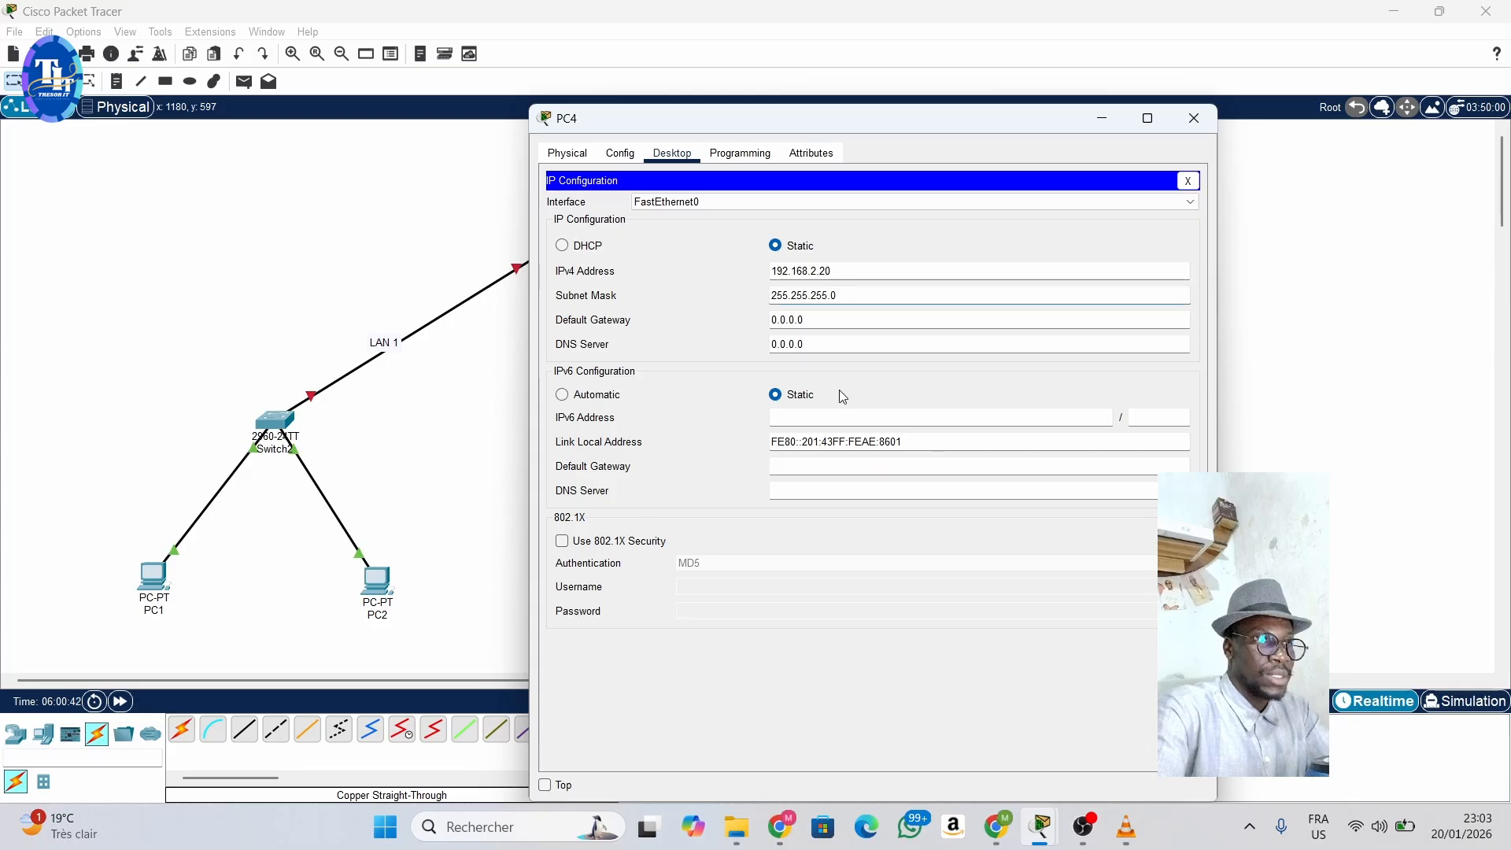
- Set PC4's default gateway to 192.168.2.254 and return to the topology
click(818, 322)
key(BackSpace)
key(BackSpace)
key(BackSpace)
key(BackSpace)
key(BackSpace)
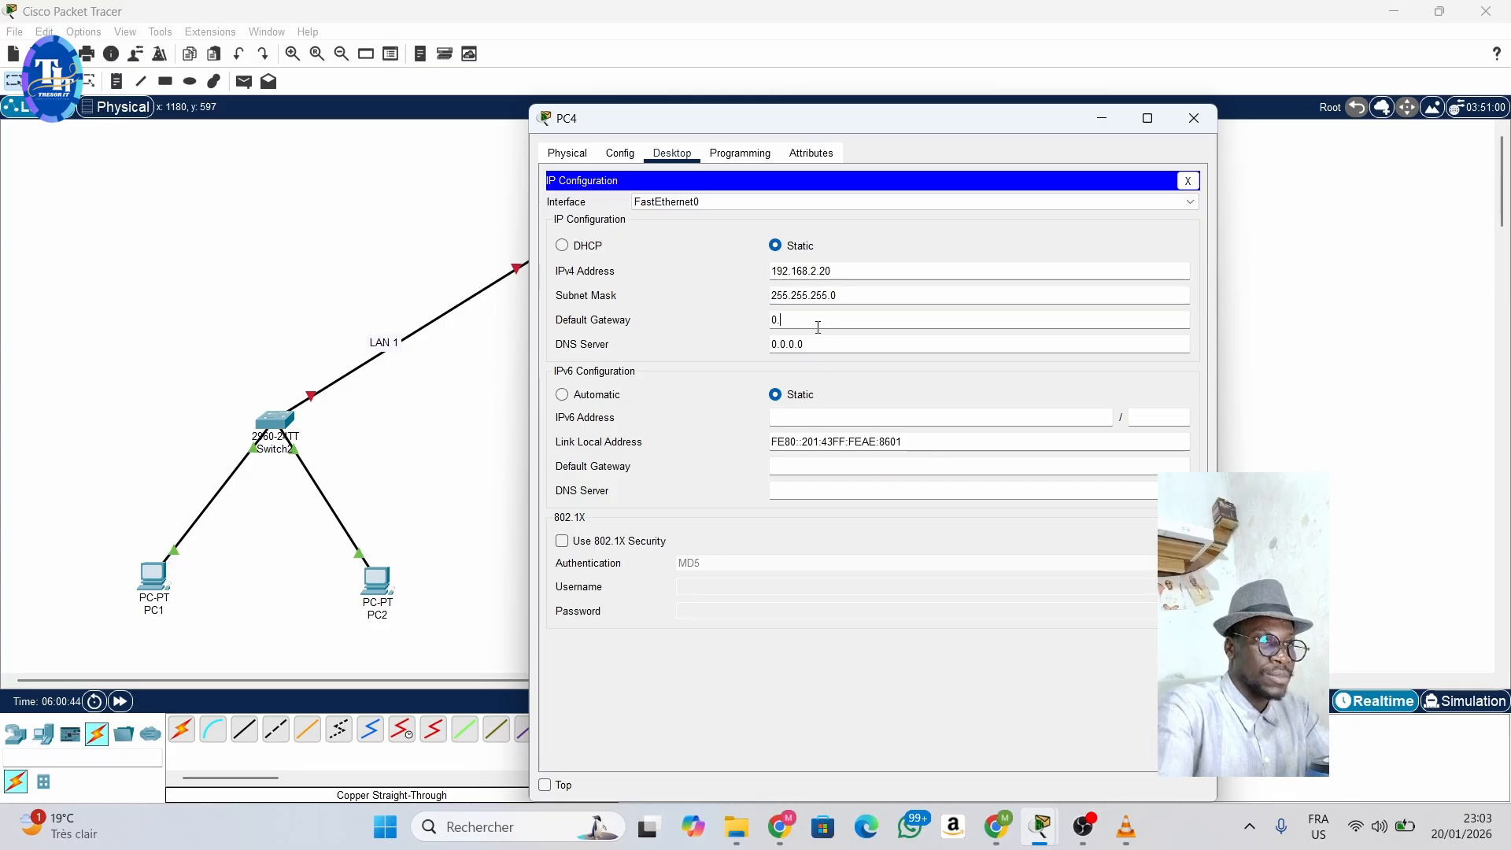
text(192.)
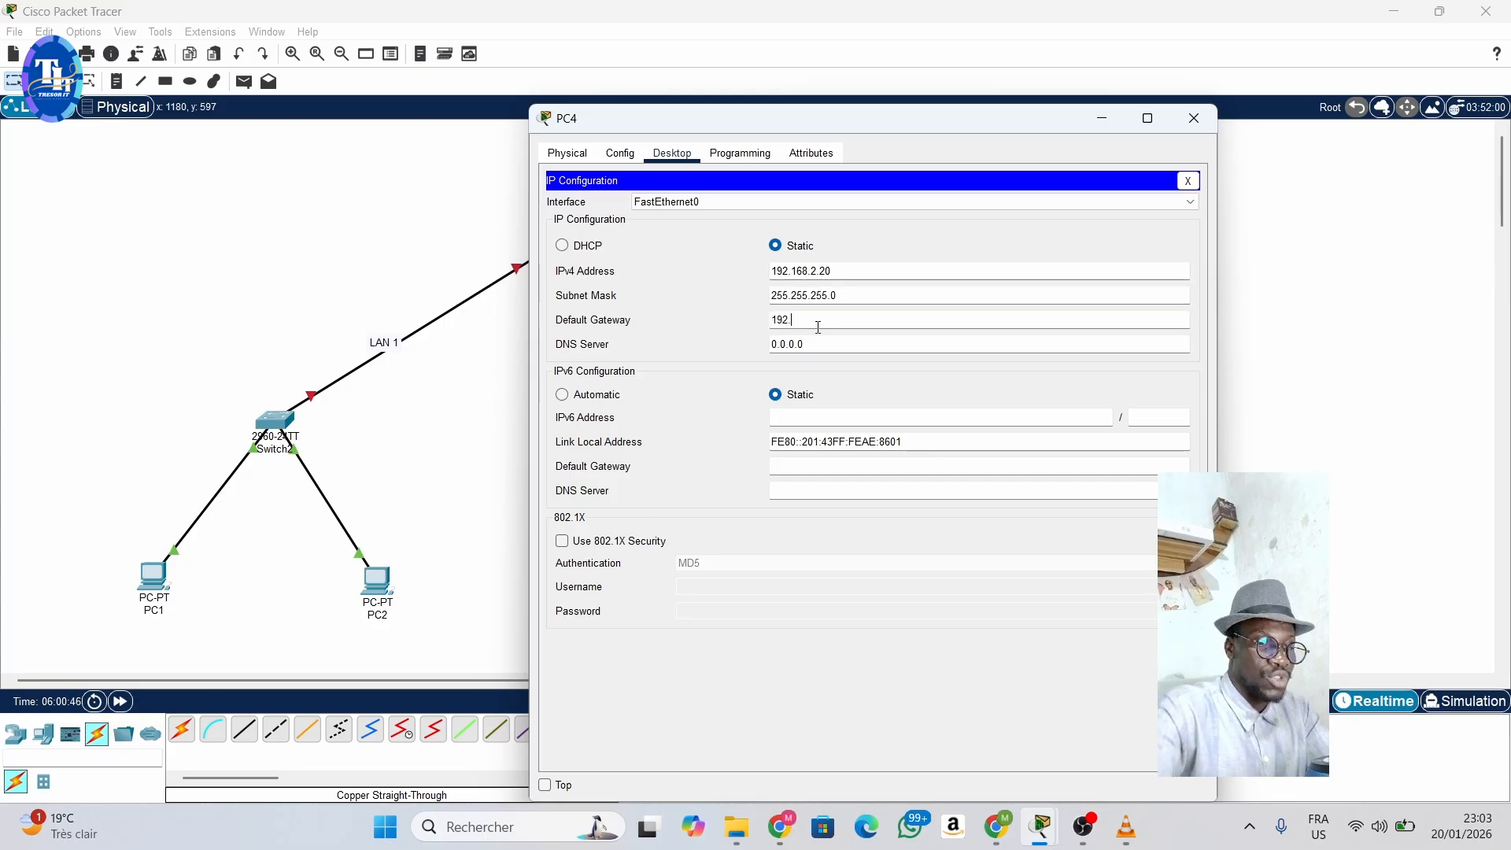
text(168.2.)
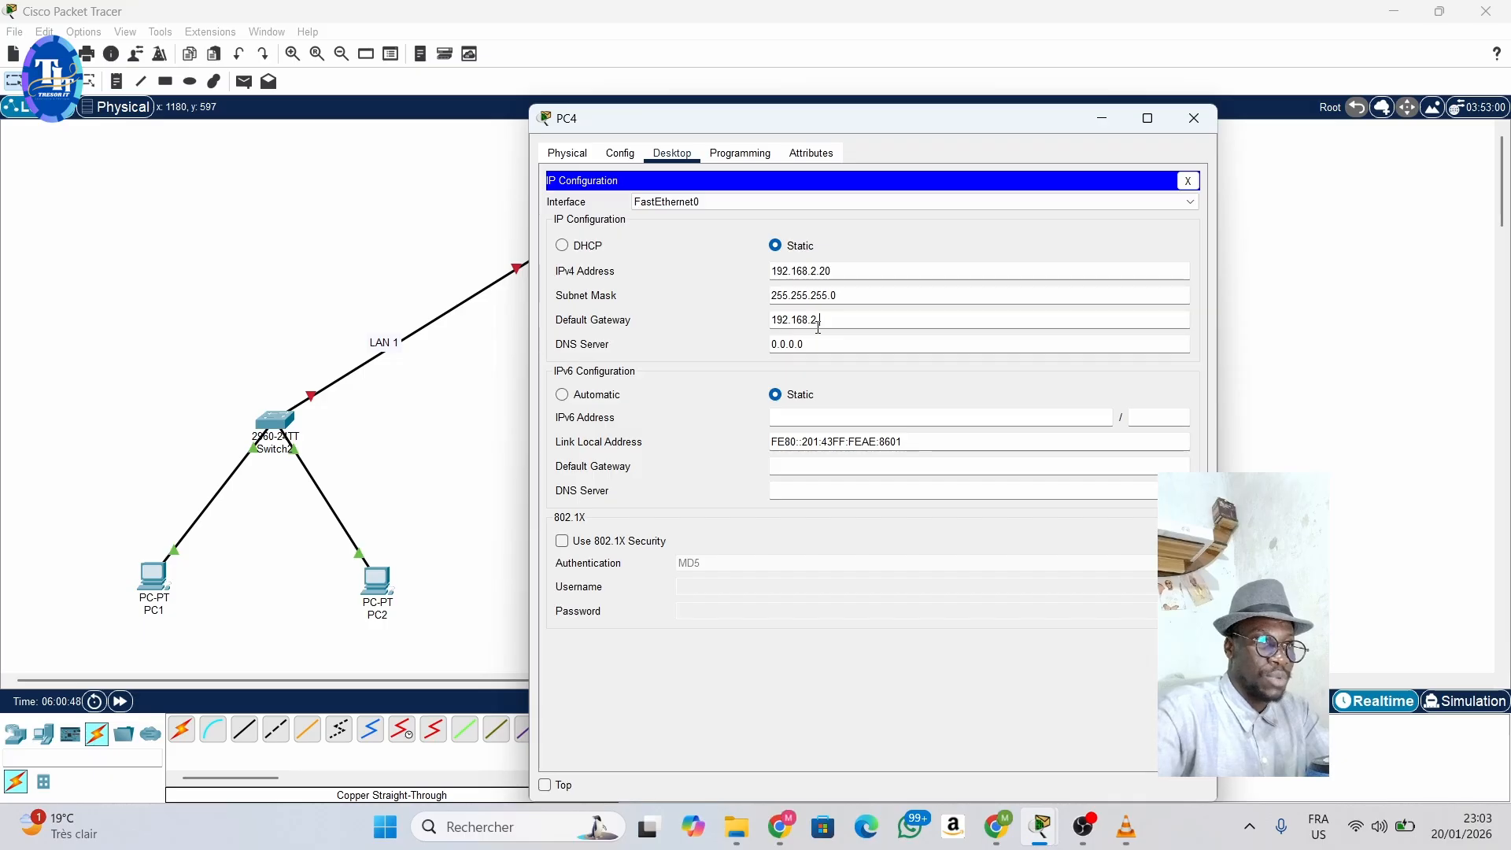
text(254)
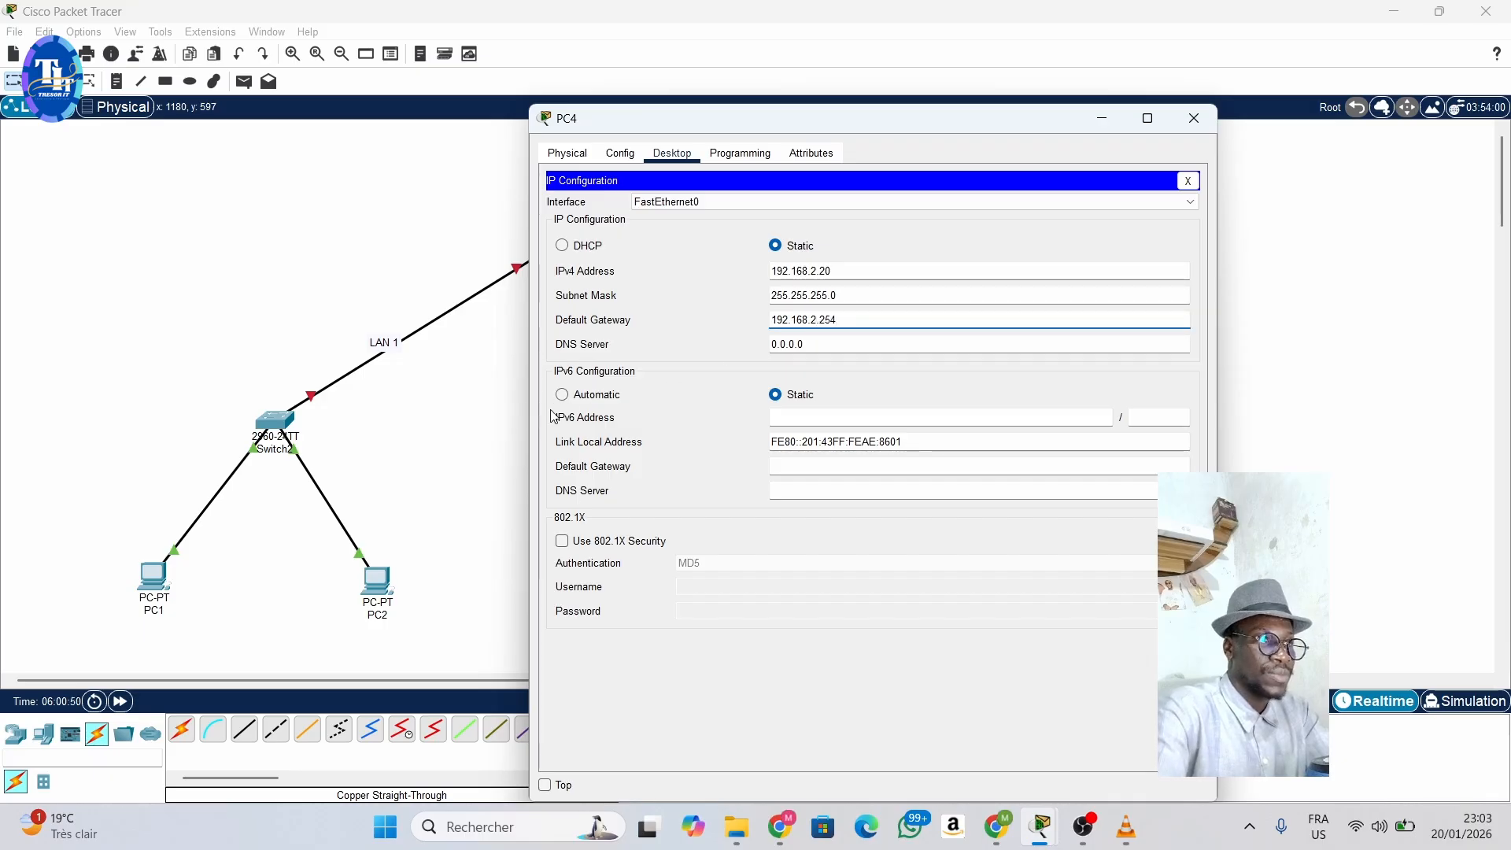
click(484, 425)
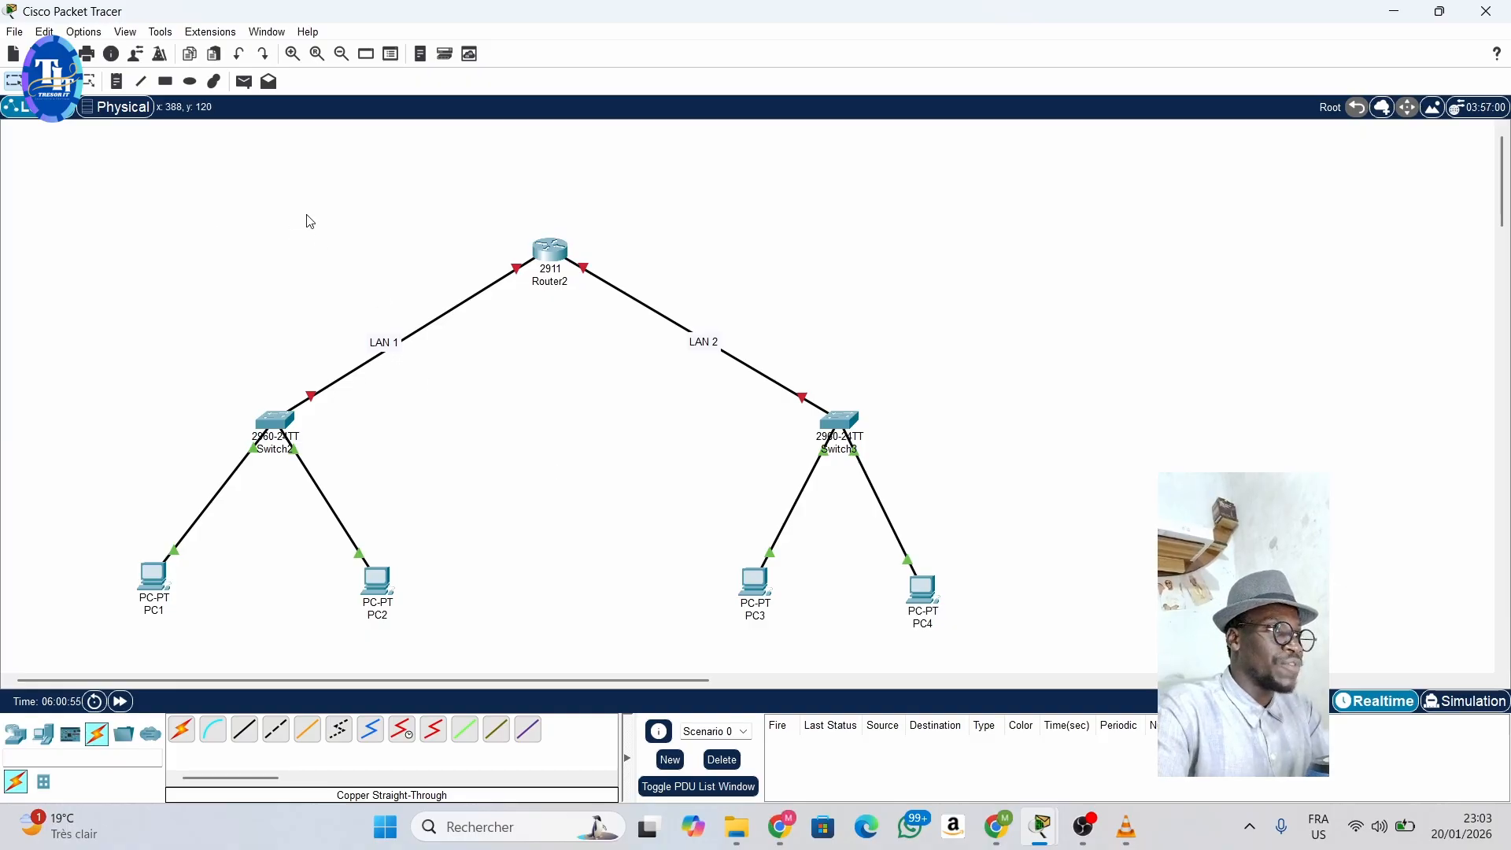
- Open Router2's command line, answer NO to the initial configuration dialog and start the console session
mouse_move(549, 267)
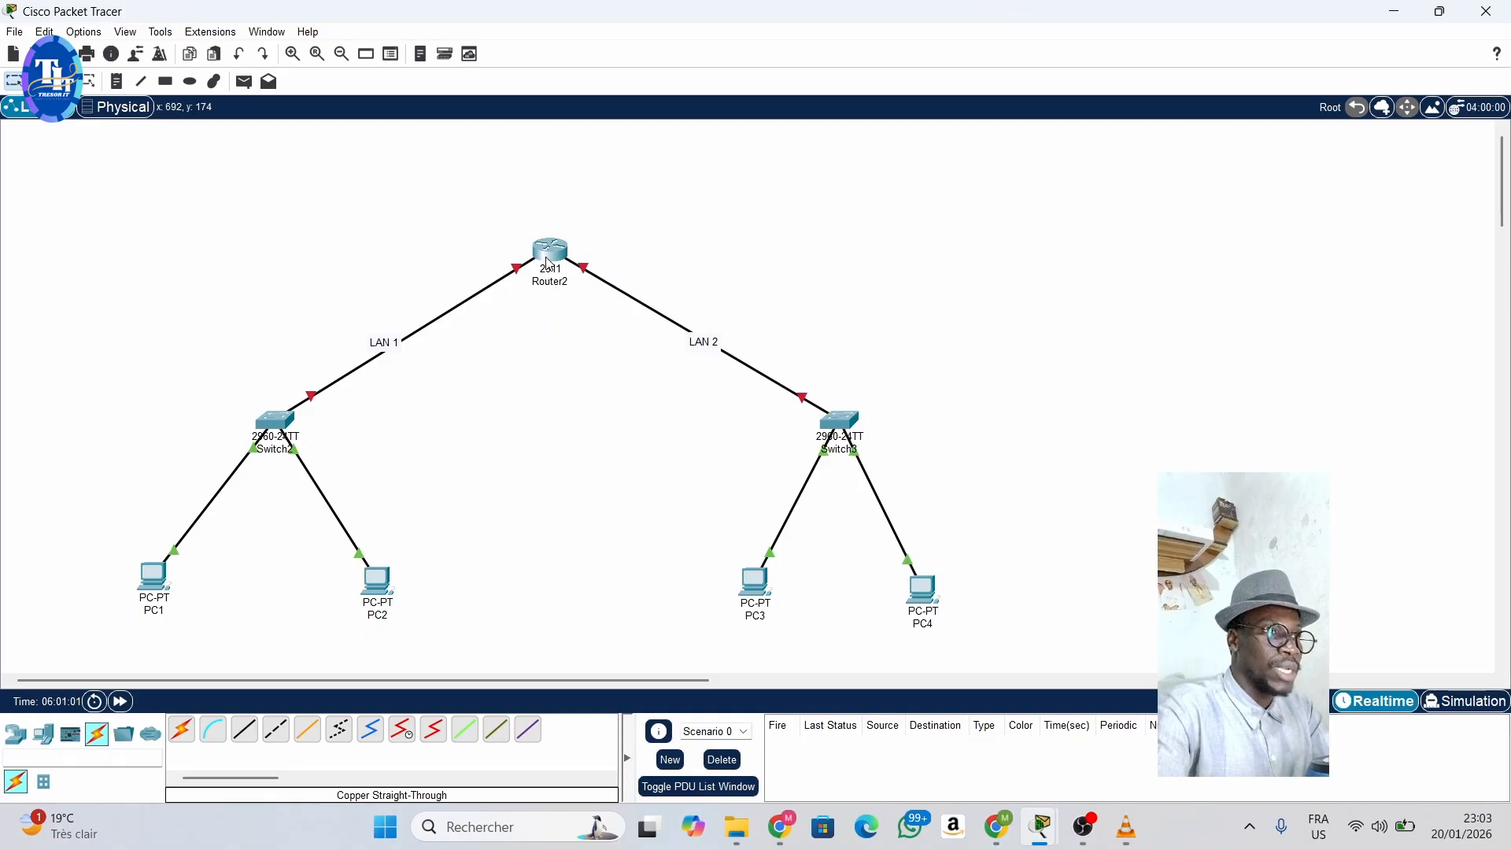
click(548, 257)
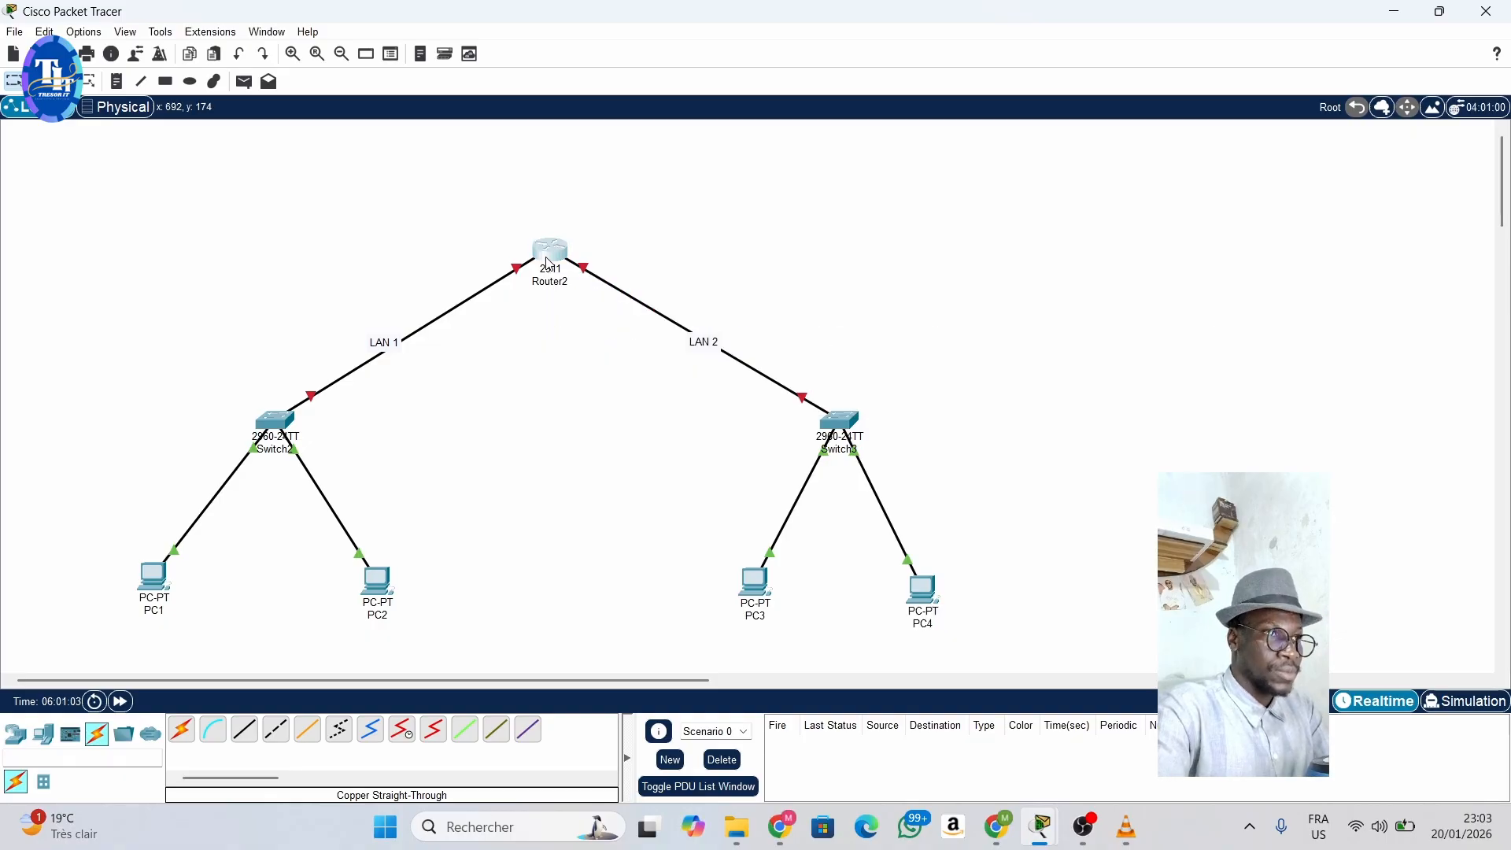
click(661, 155)
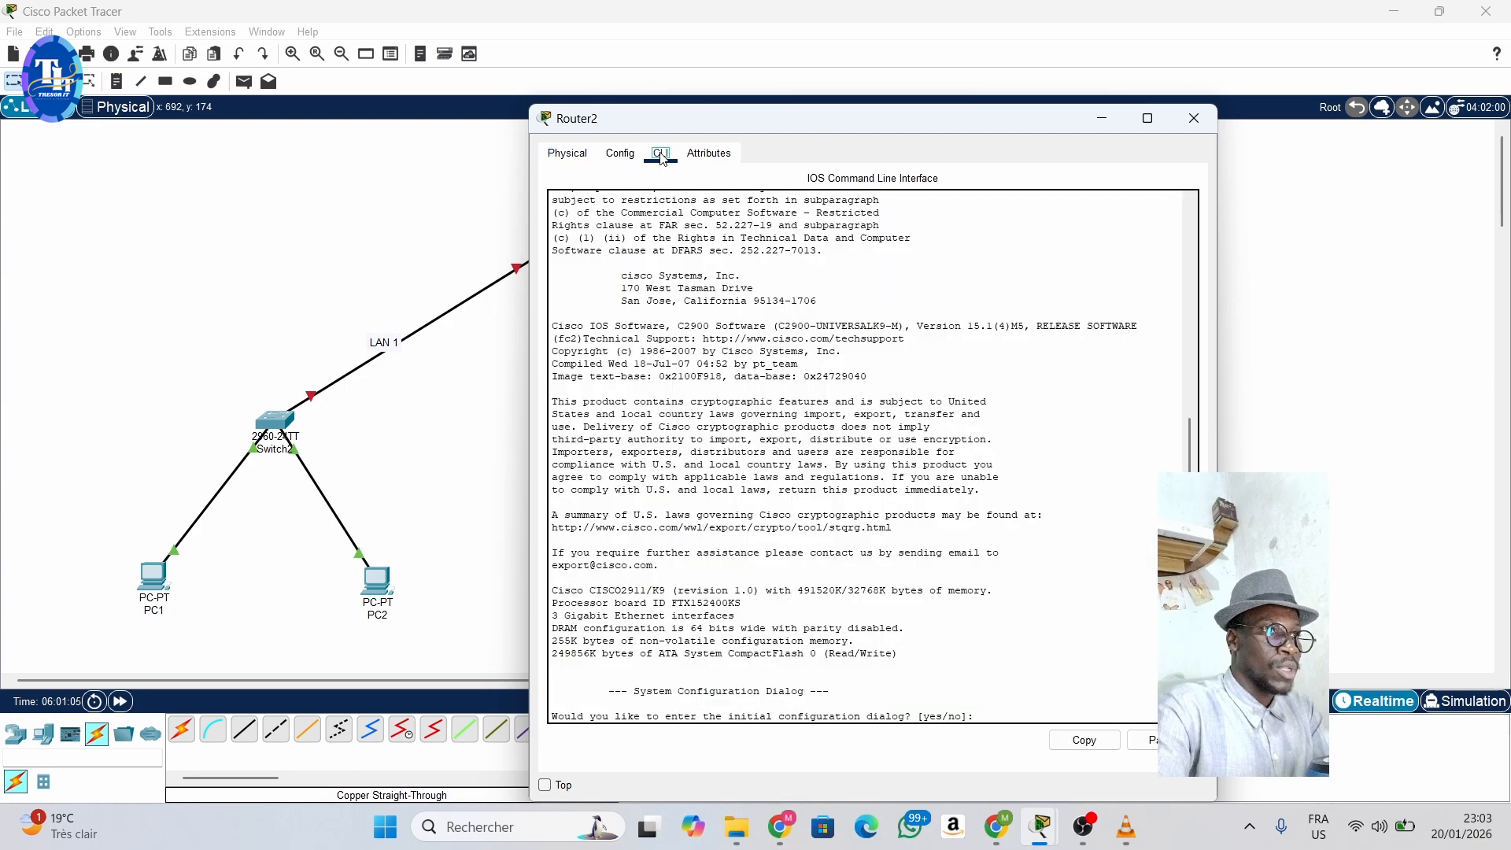
click(998, 713)
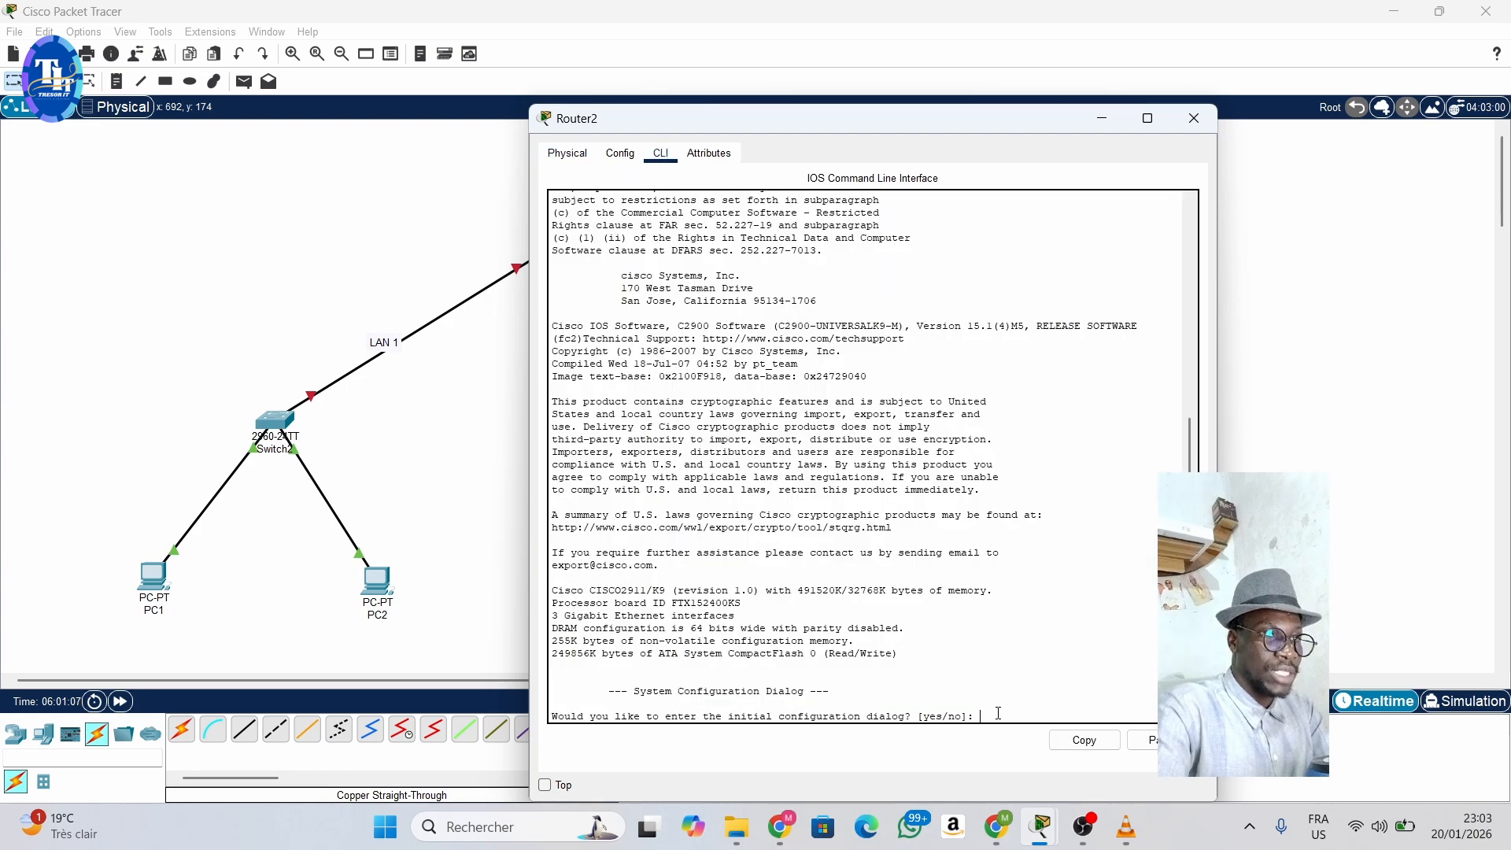
text(NO)
key(Return)
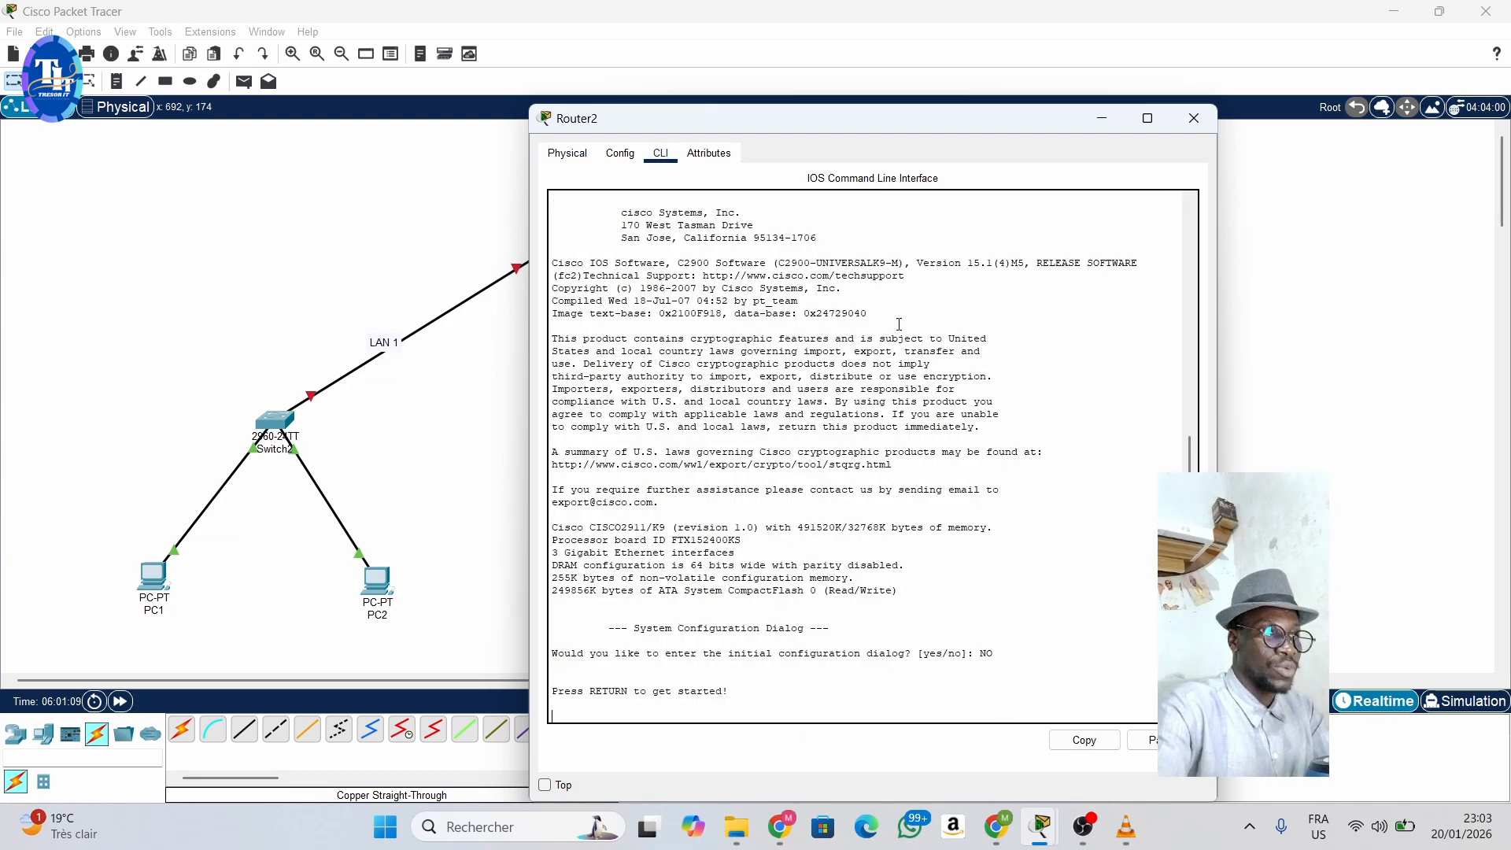
key(Return)
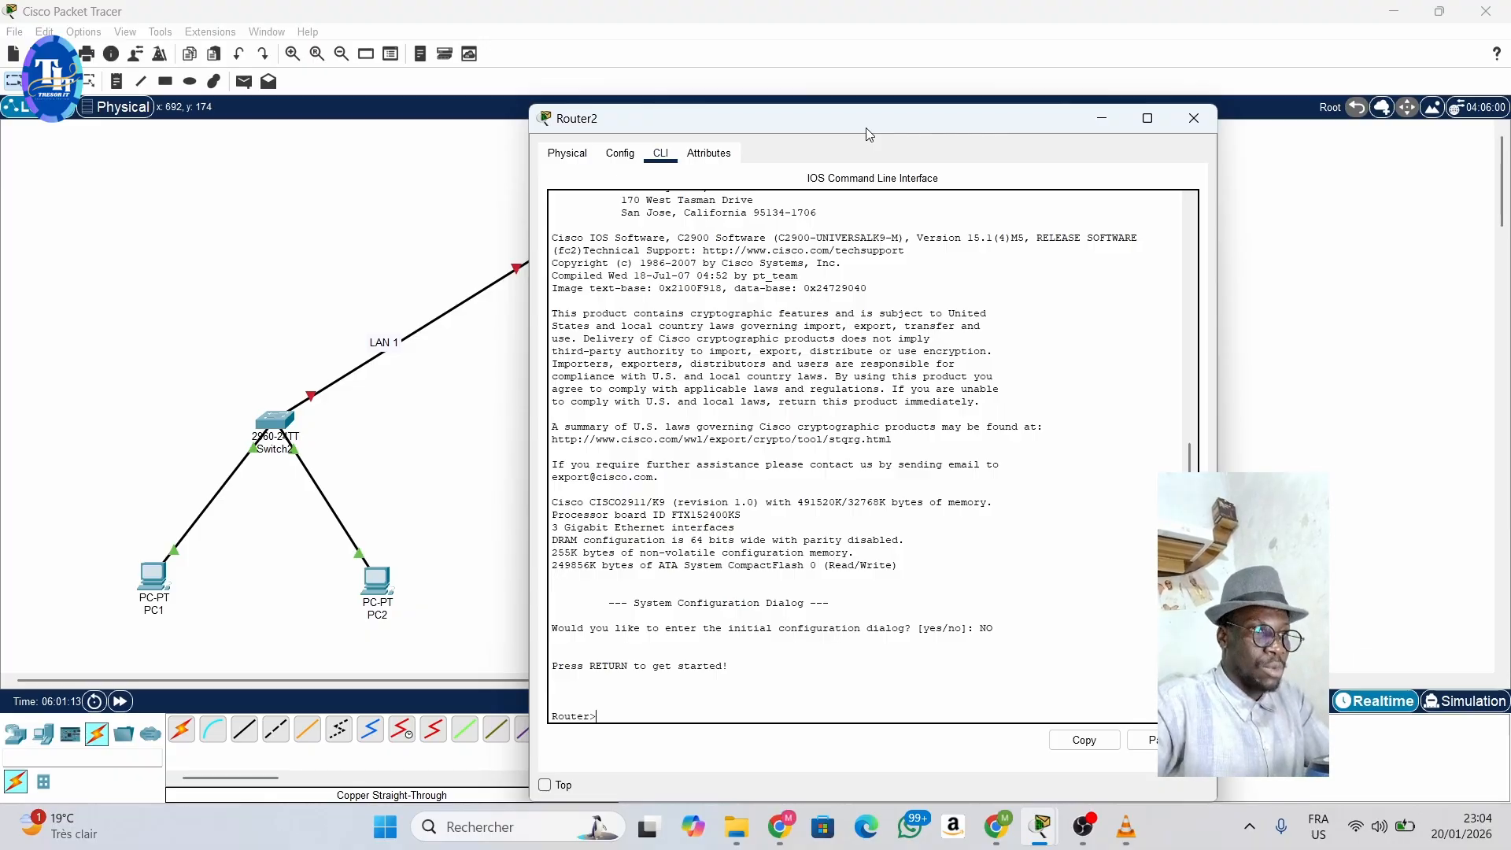
- Enter privileged mode on Router2 with EN, and global configuration mode with CONF T
text(EN)
key(Return)
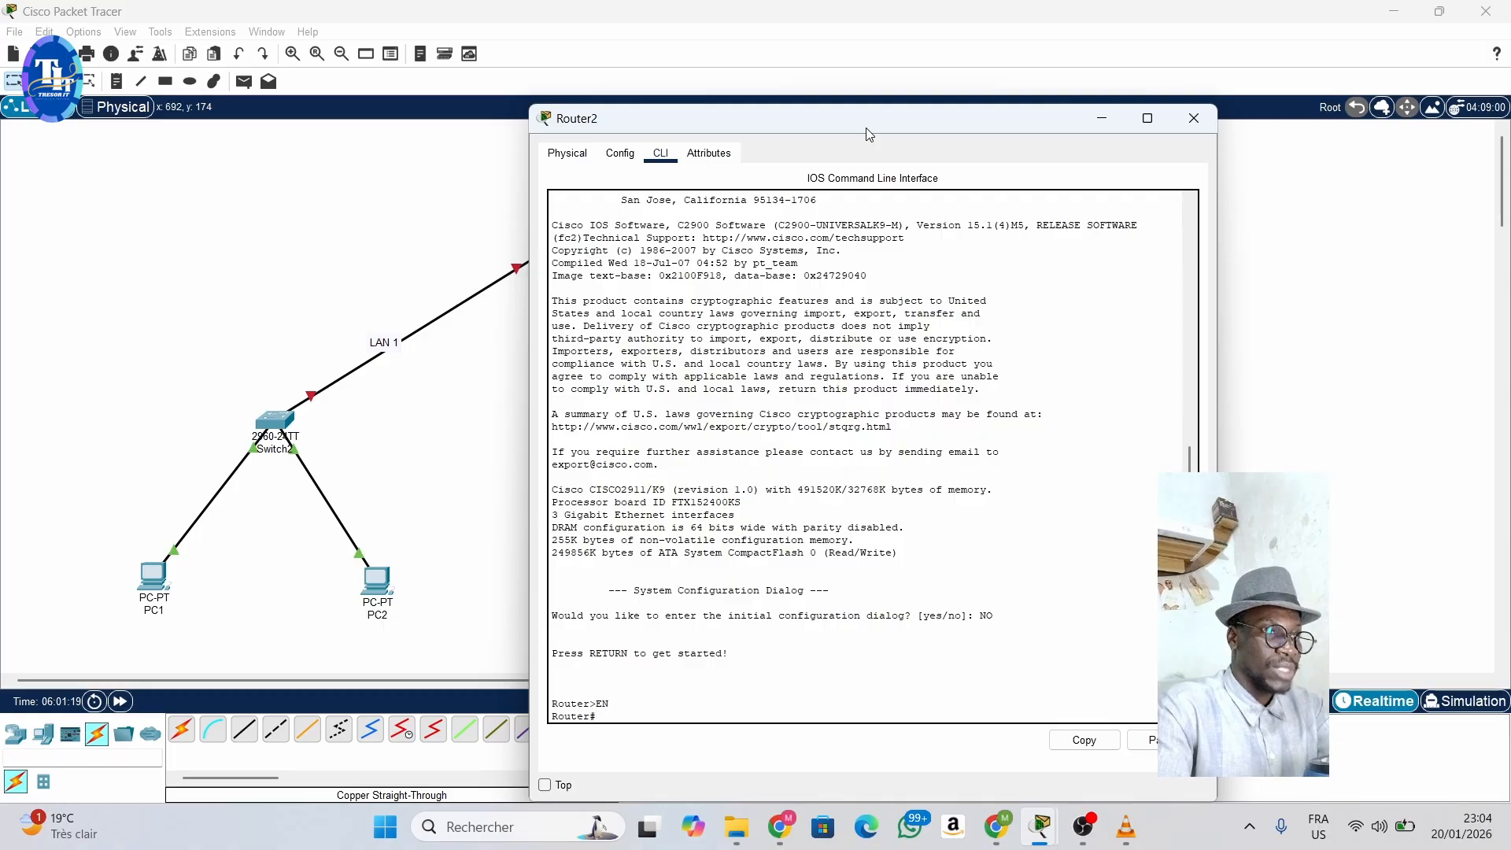
text(CONF)
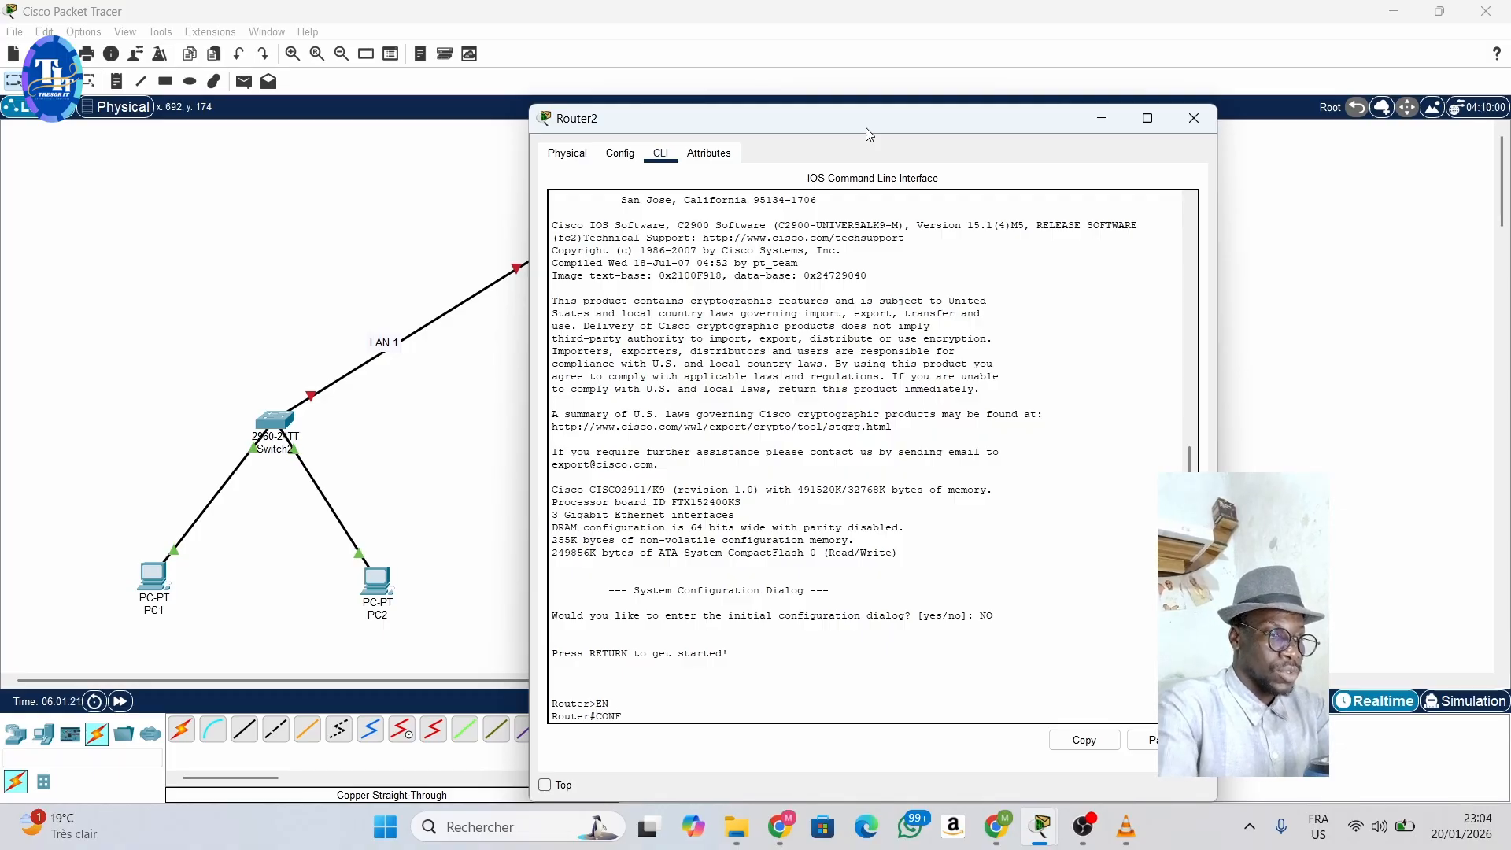
text( T)
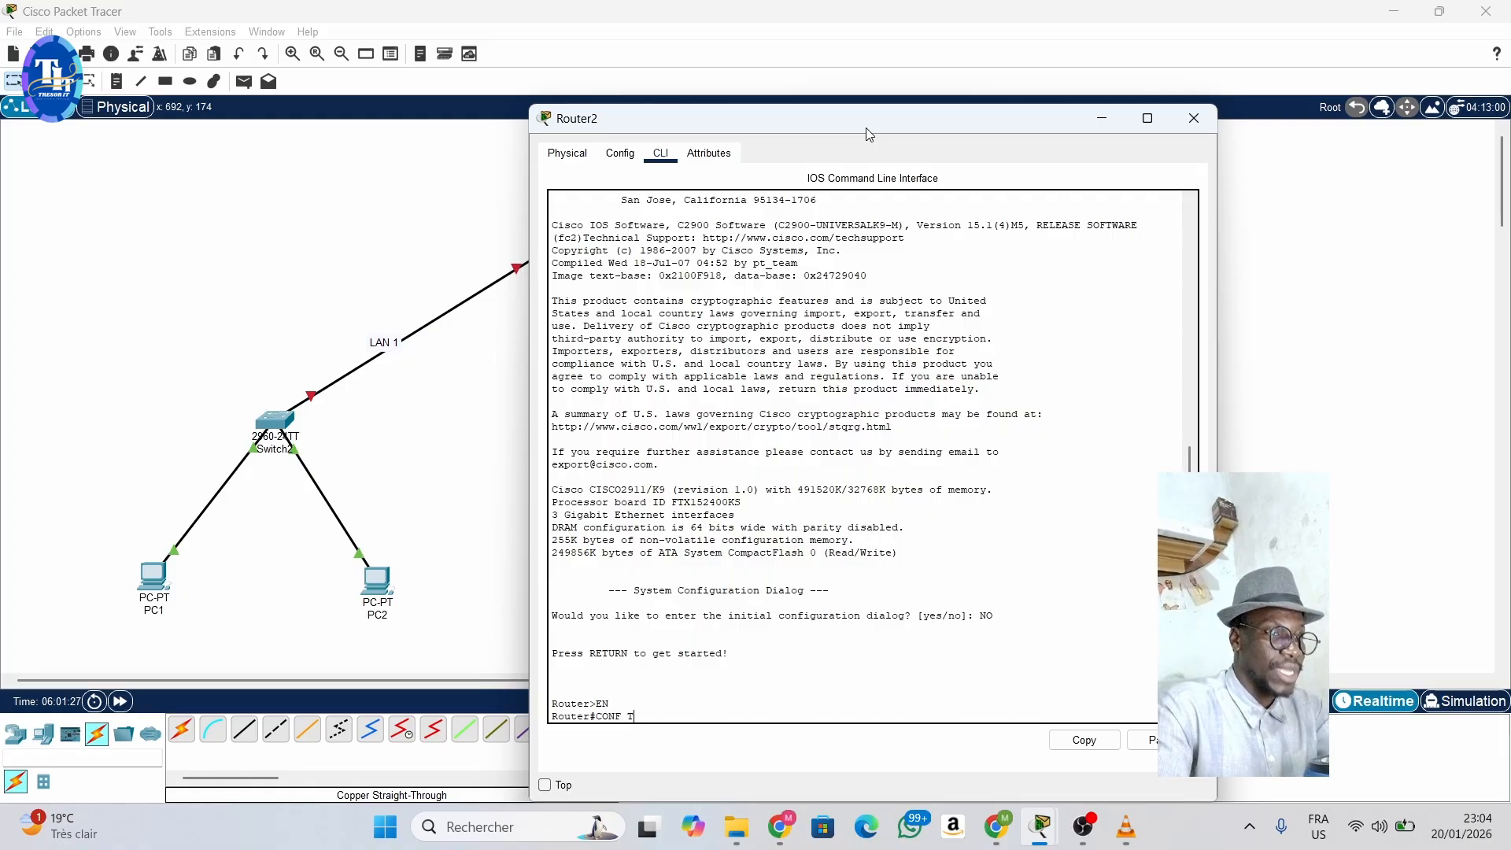
key(Return)
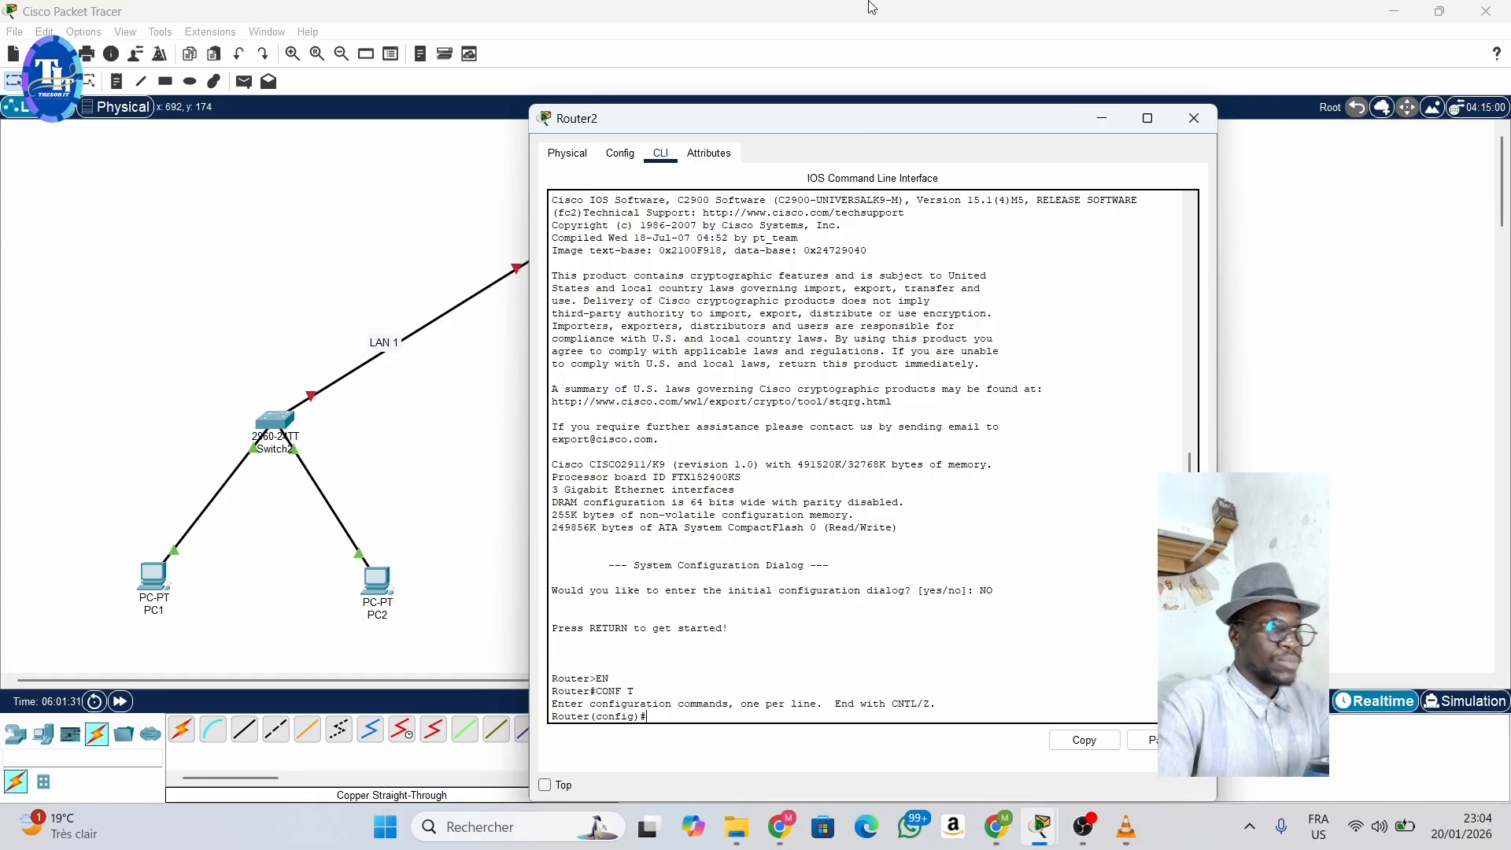
- Set the preferences to always show port labels in the logical workspace
drag(845, 128, 1043, 134)
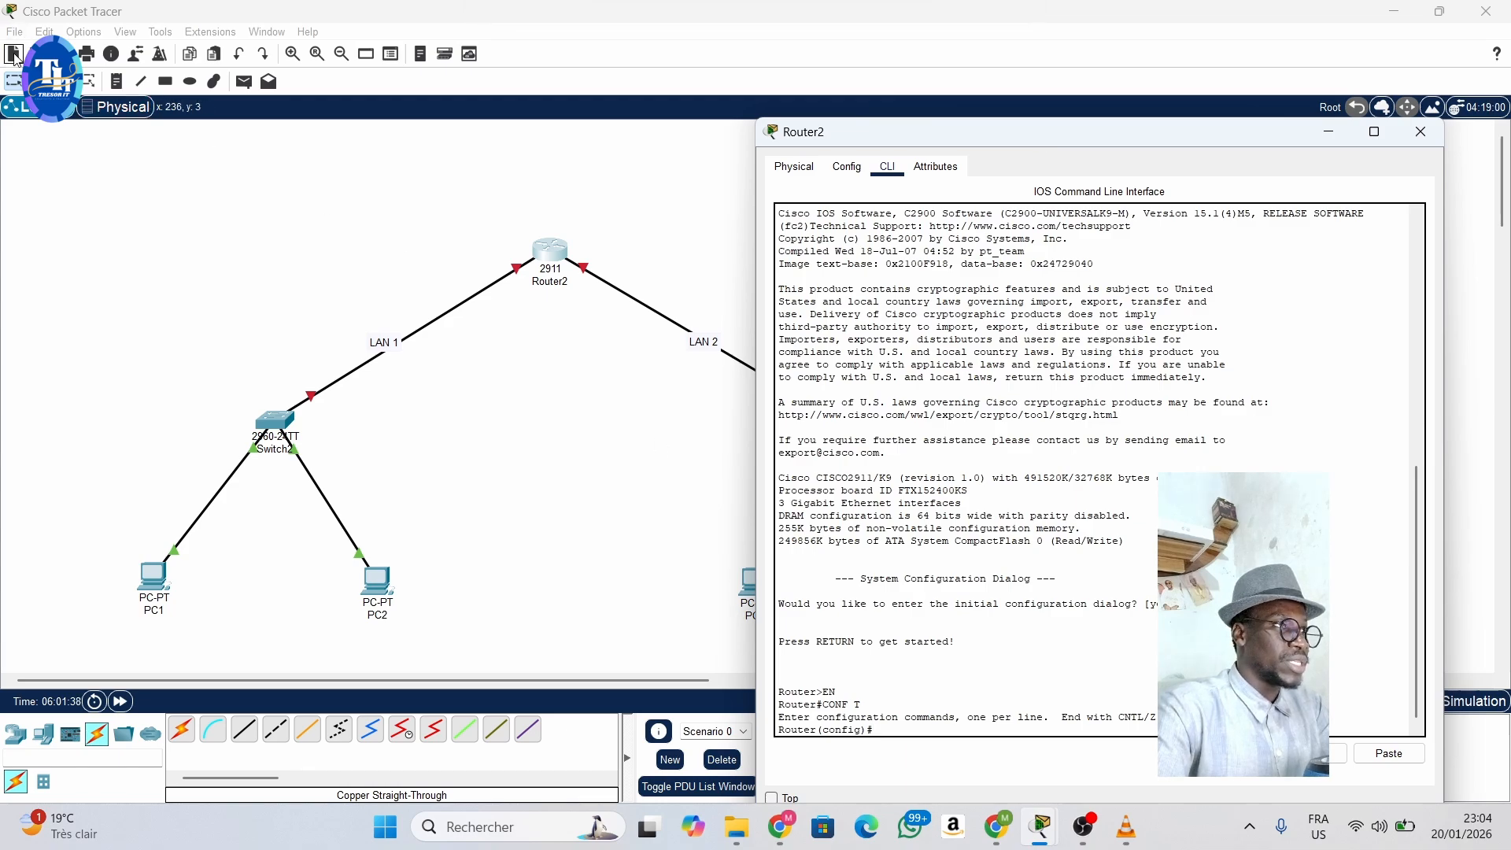
click(37, 33)
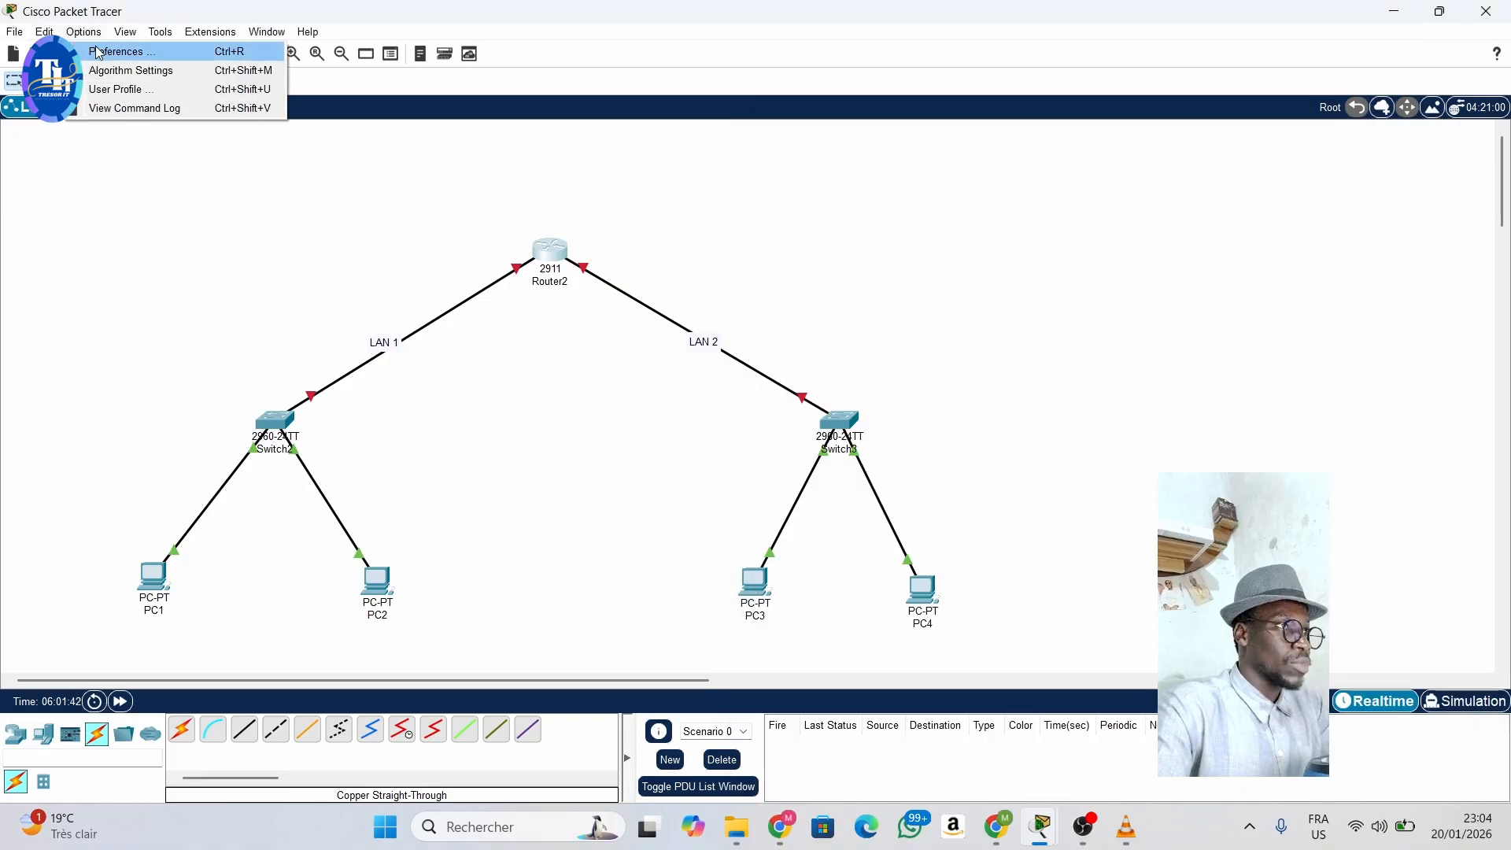
click(100, 52)
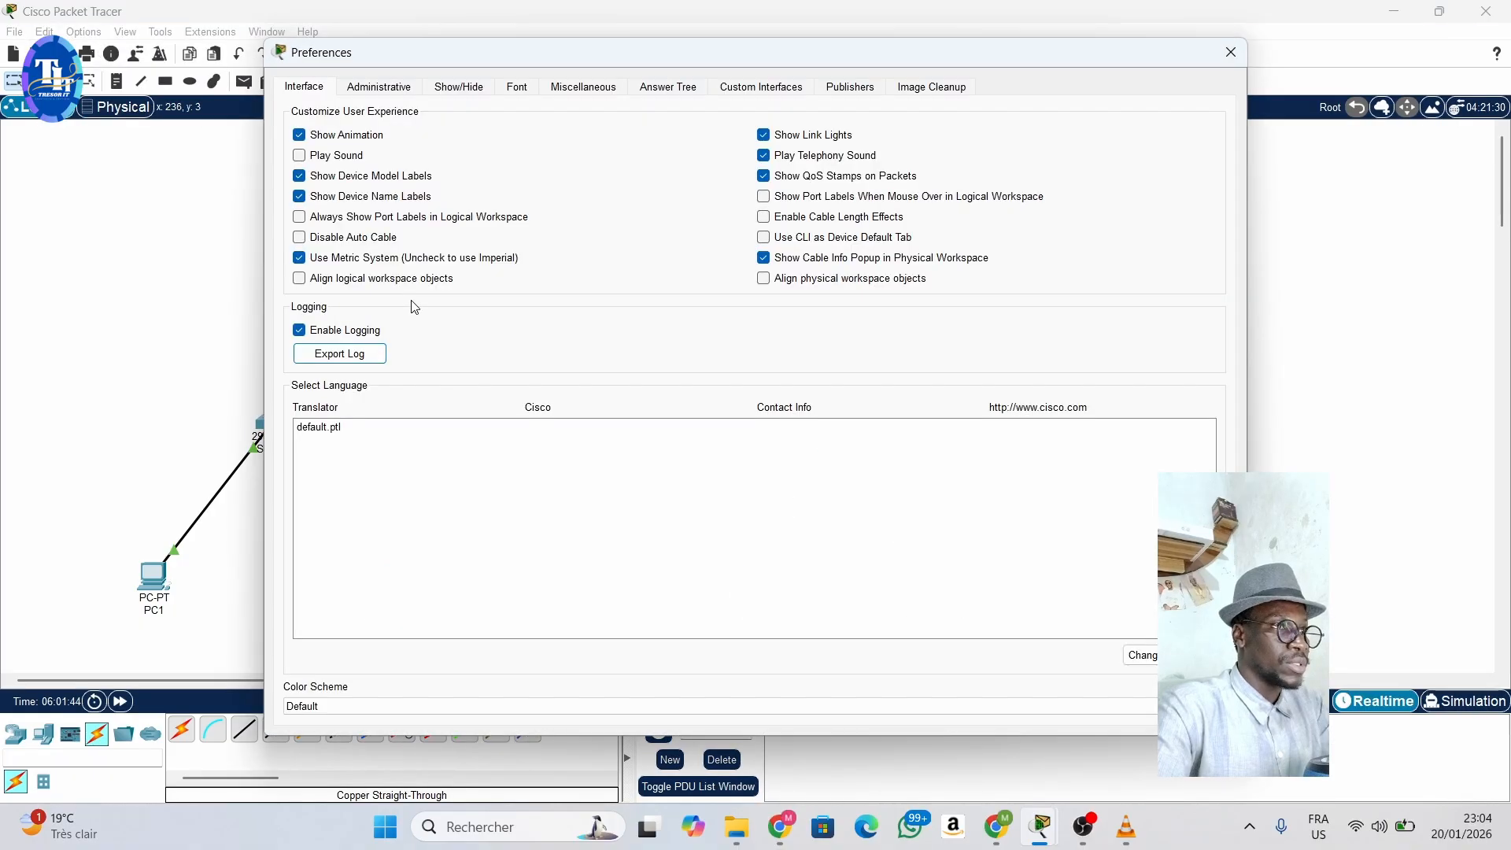
click(320, 219)
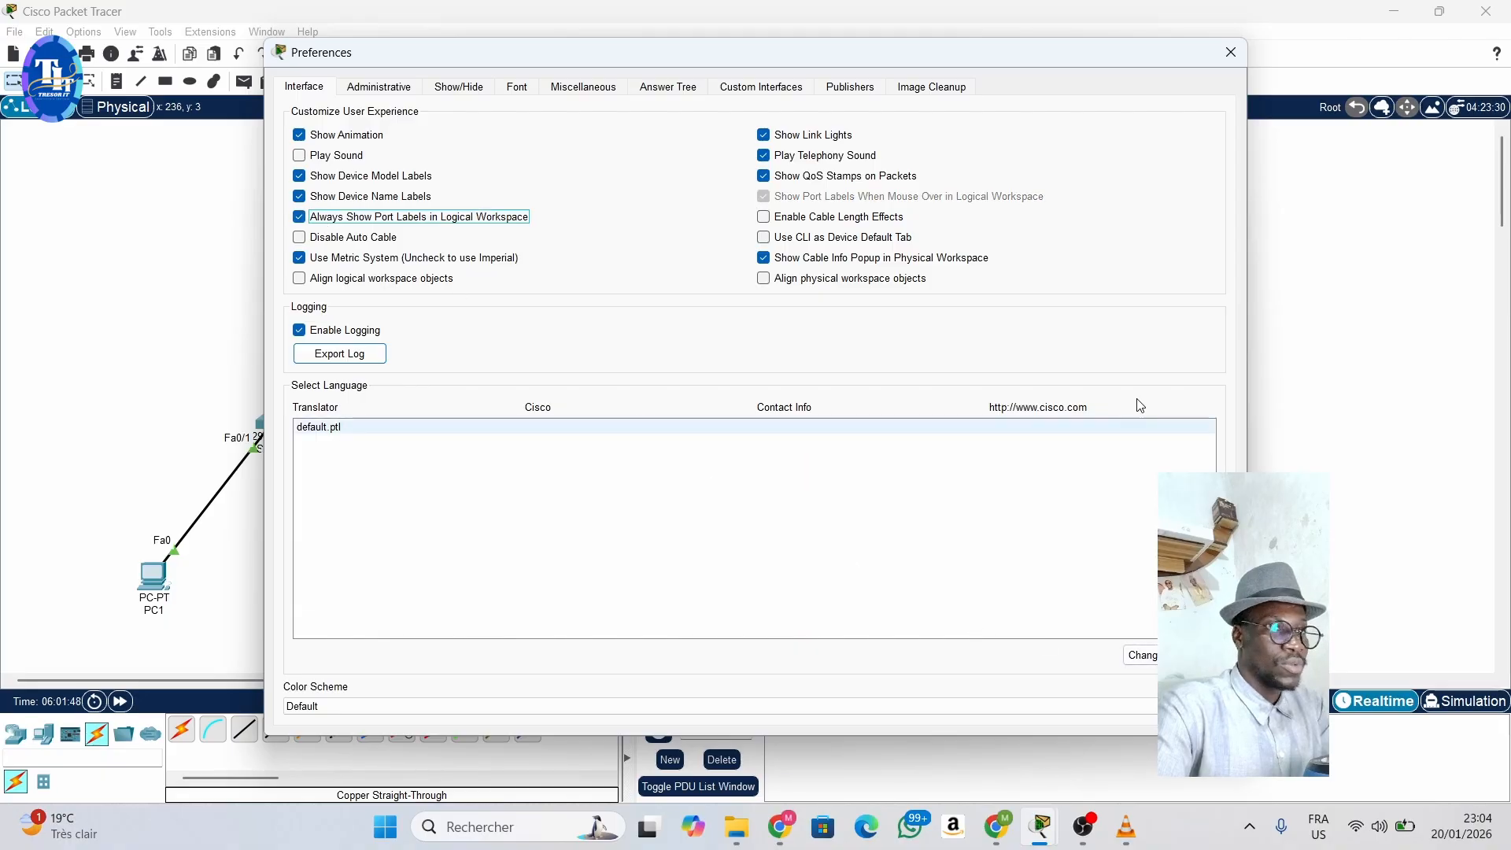
click(1232, 52)
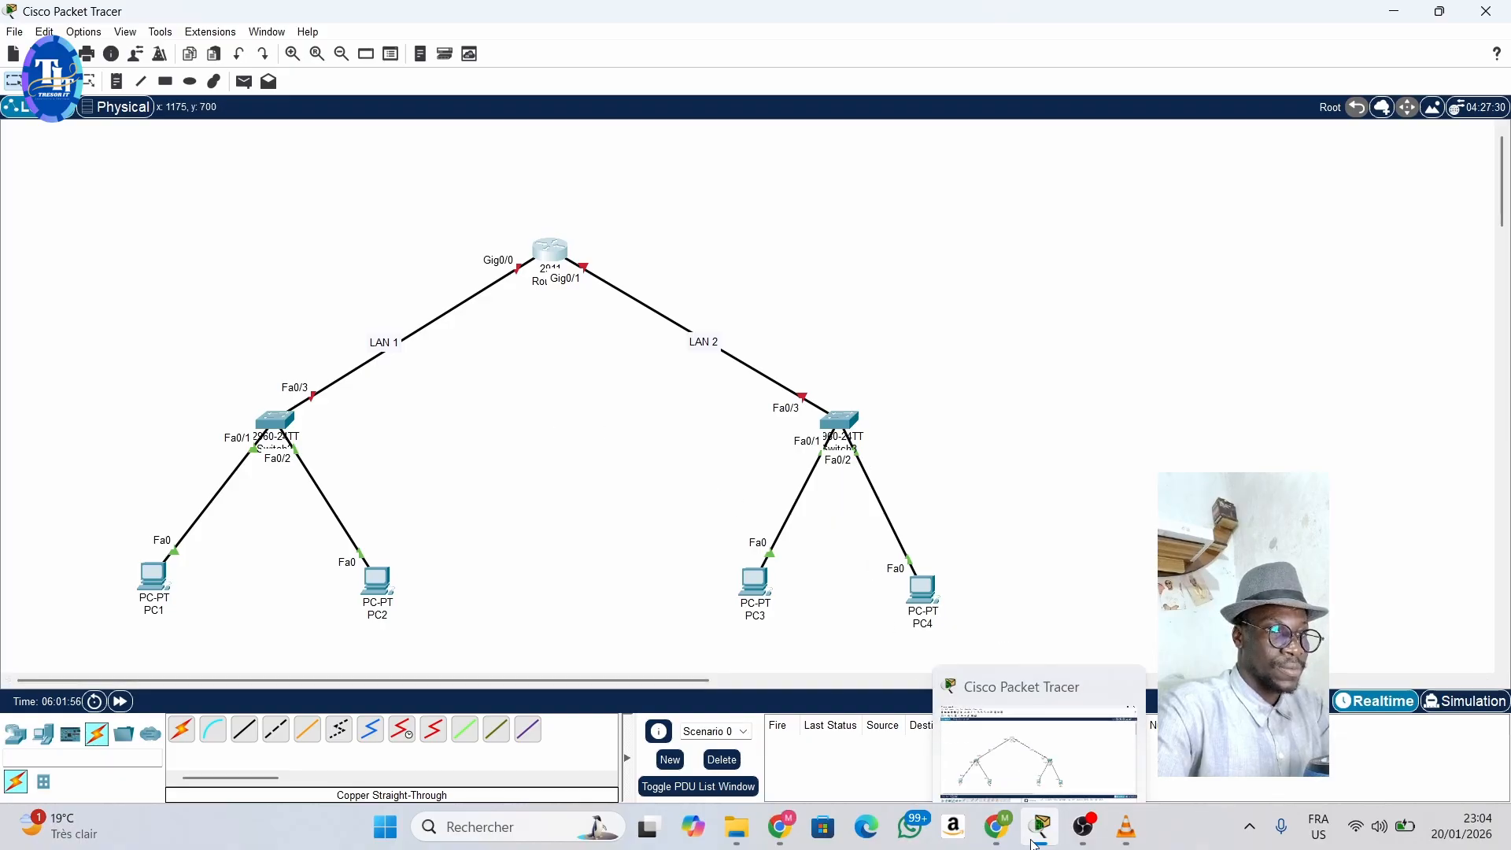
- Return to Router2's command line beside the topology and enter interface configuration with INT G0/0
click(550, 251)
drag(809, 130, 968, 128)
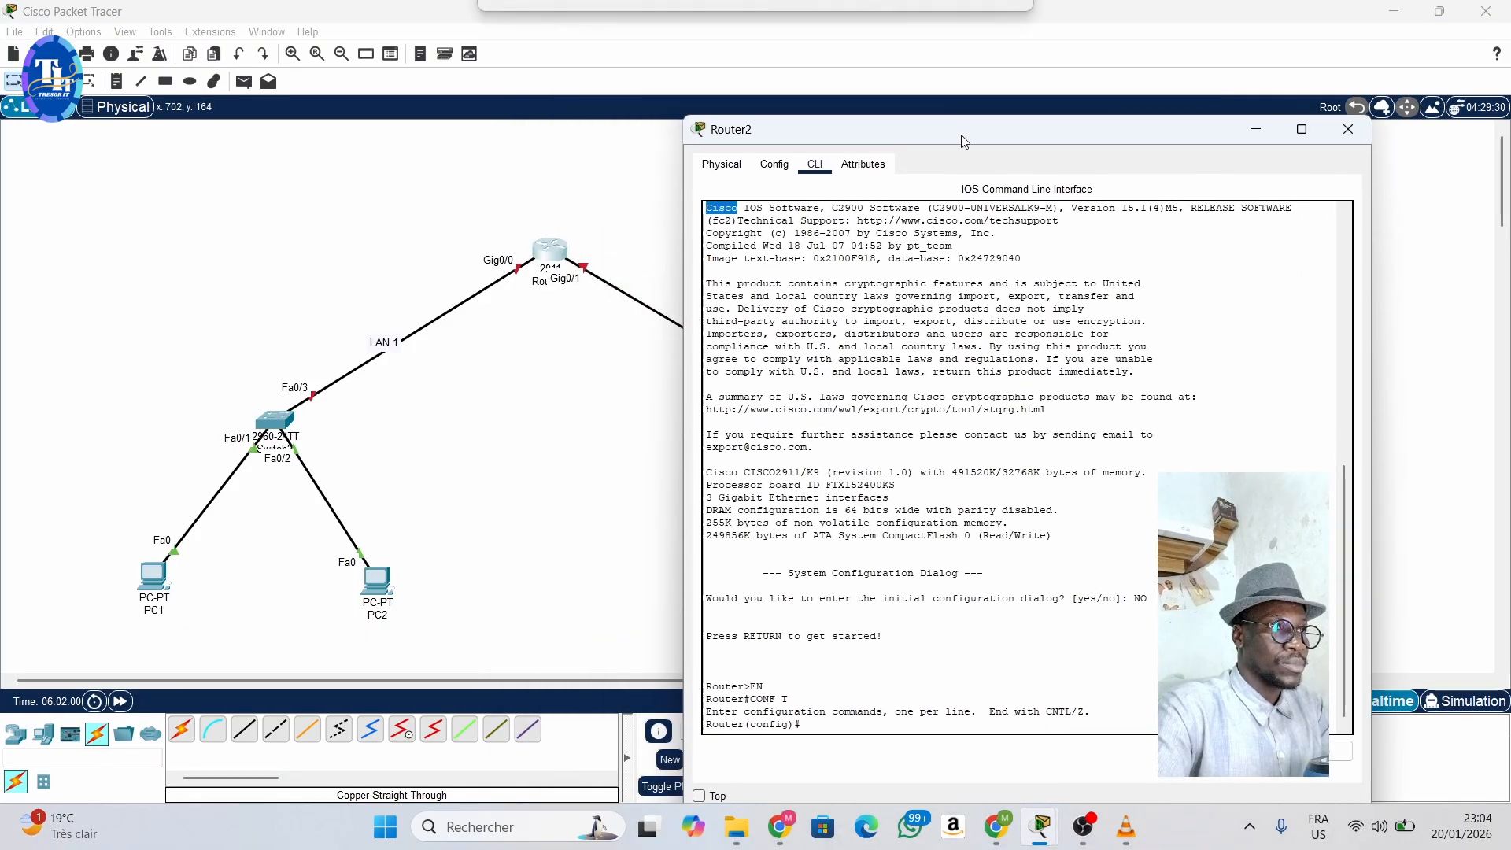
click(825, 720)
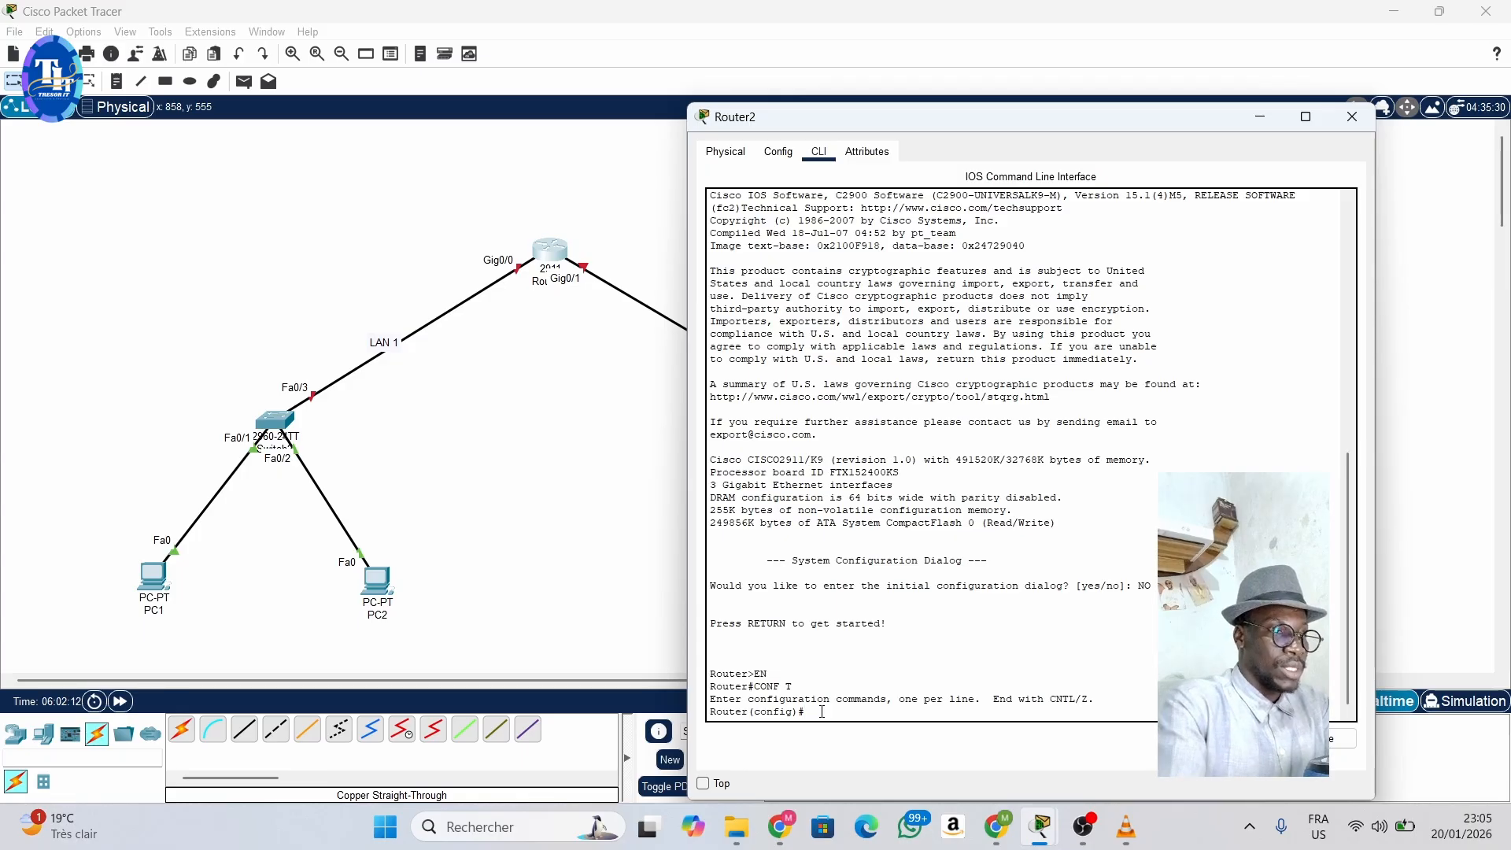
text(INT)
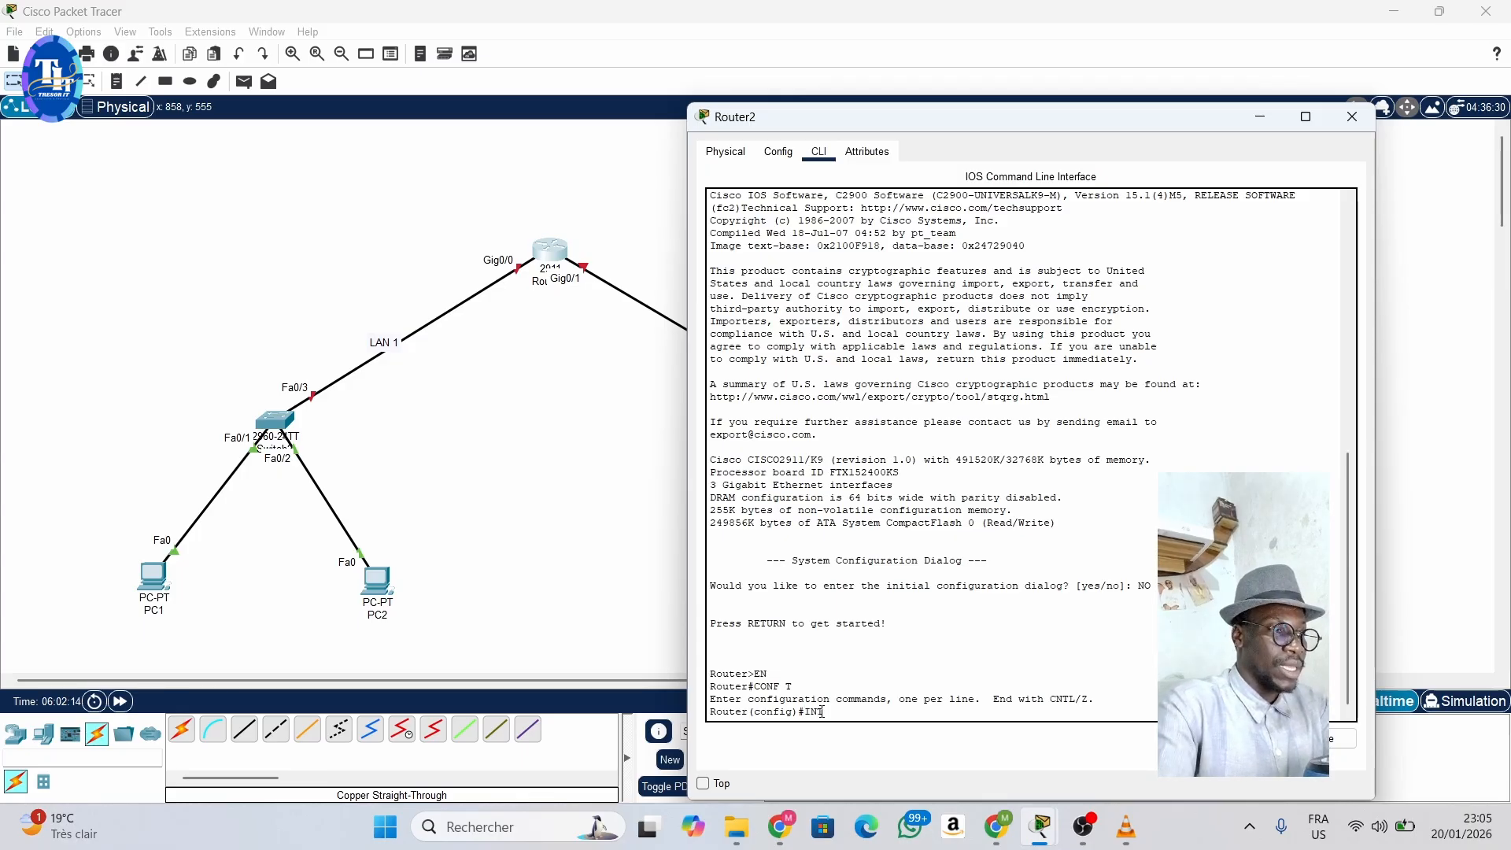
text( G0)
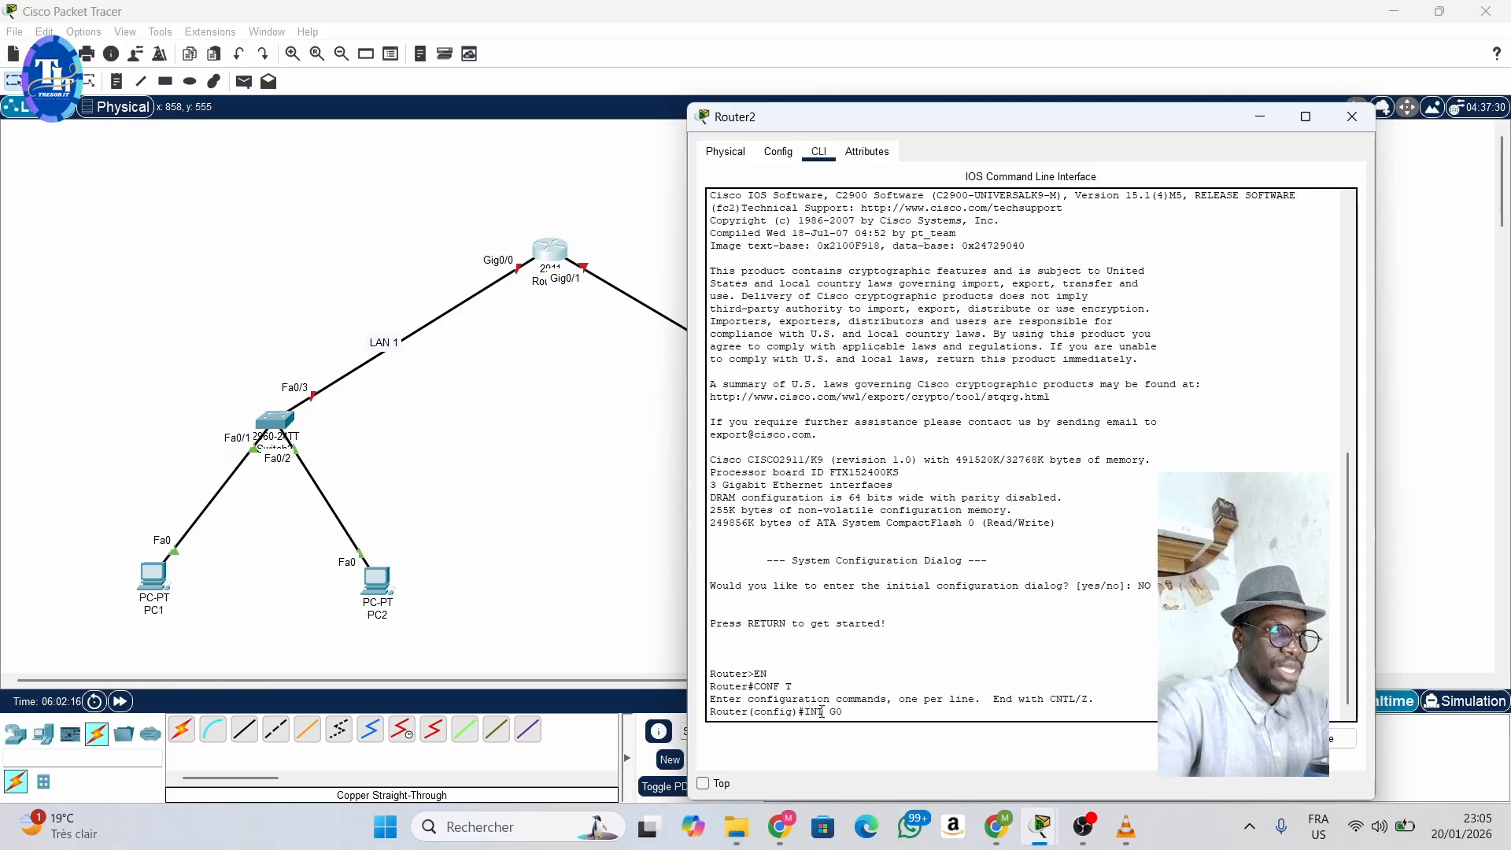
text(/0)
key(Return)
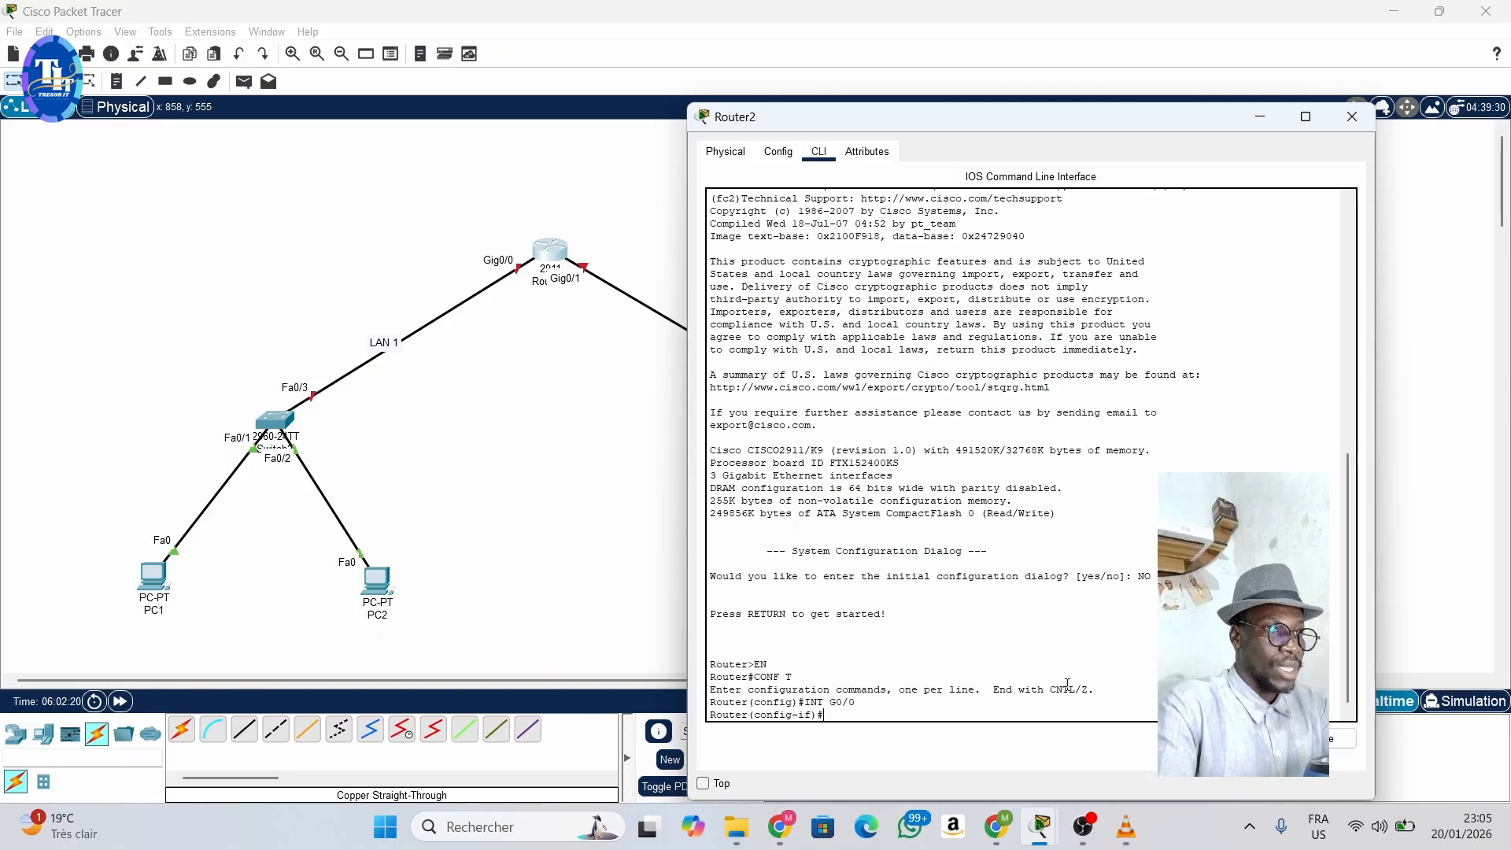
- Assign IP address 192.168.1.254 with mask 255.255.255.0 to Router2's G0/0 interface using IP ADD
text(IP)
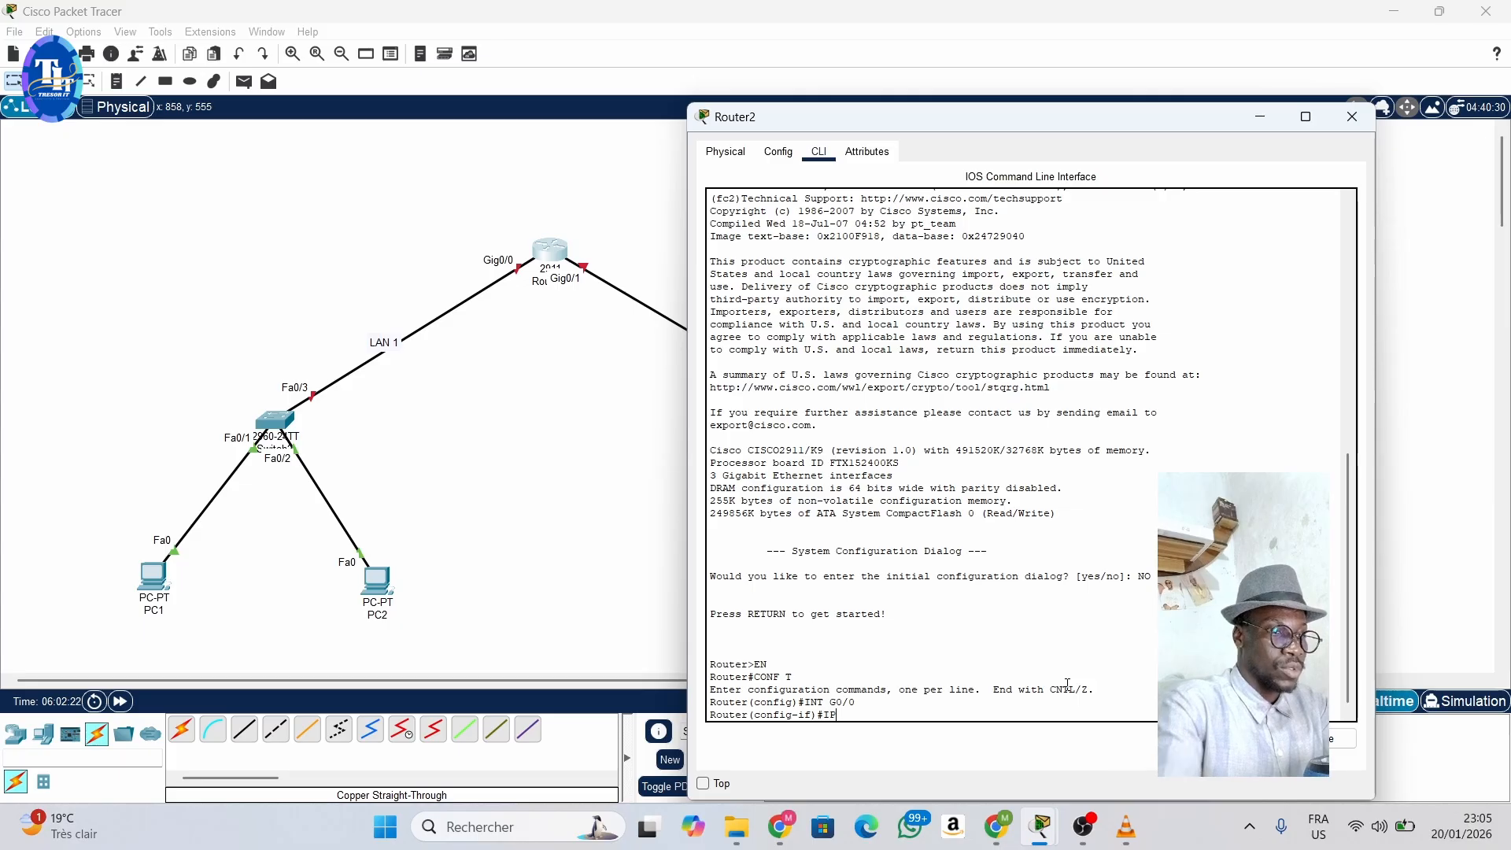
text( AD)
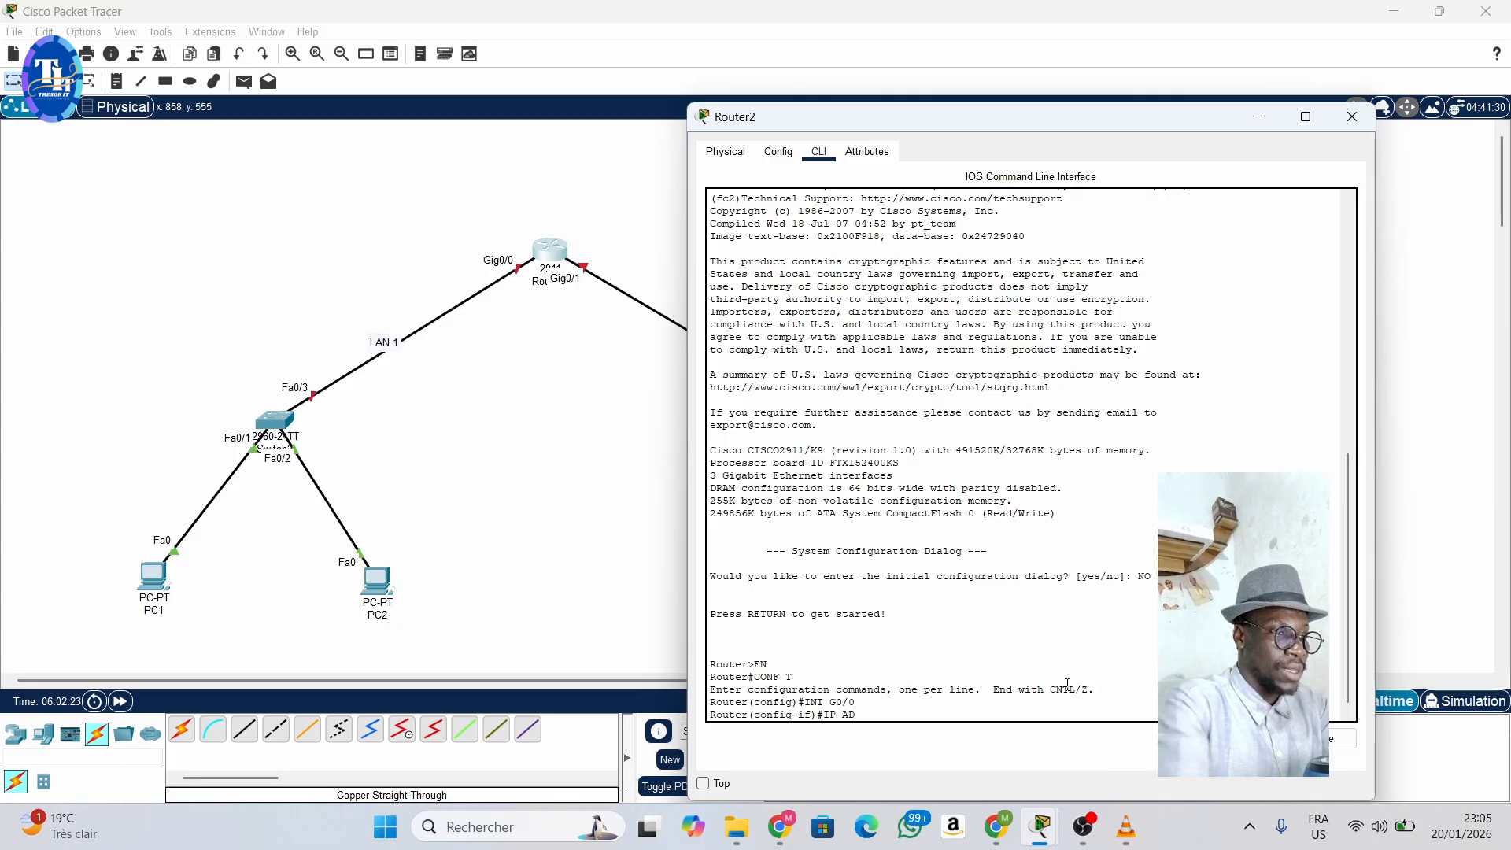
text(D)
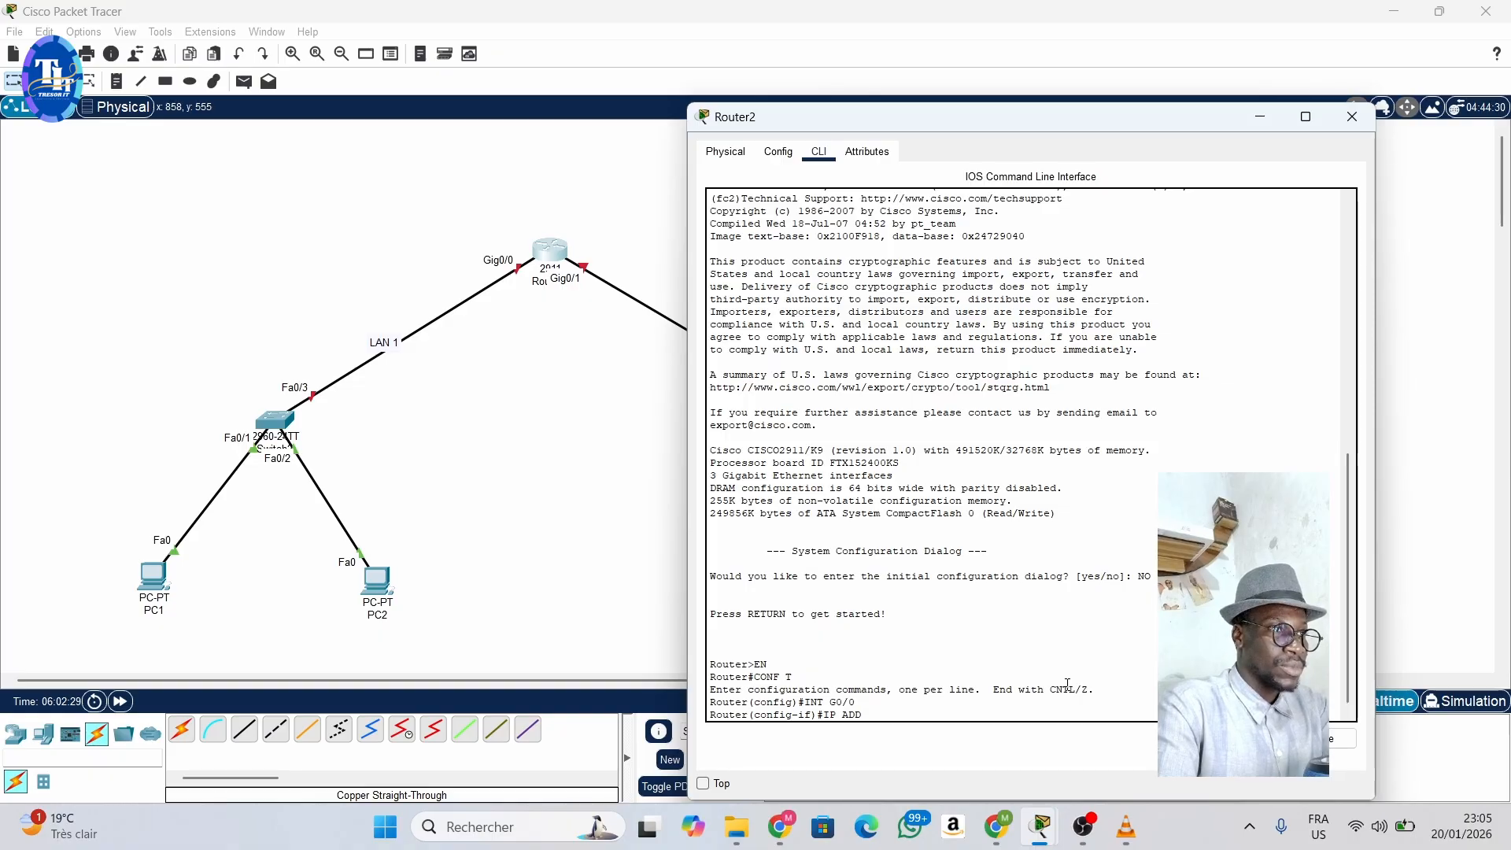
text(192)
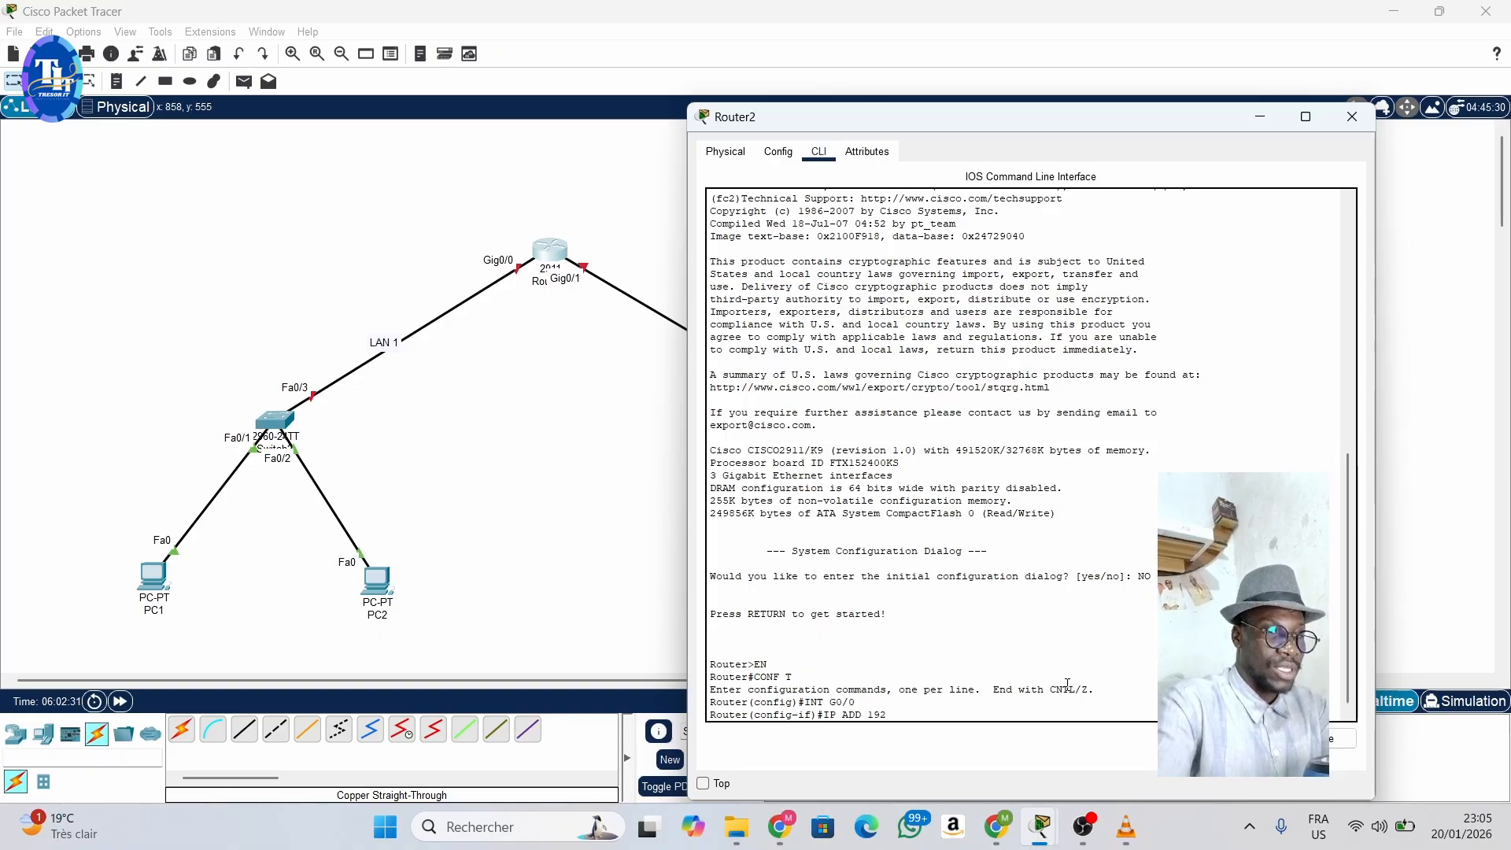
text(.168.)
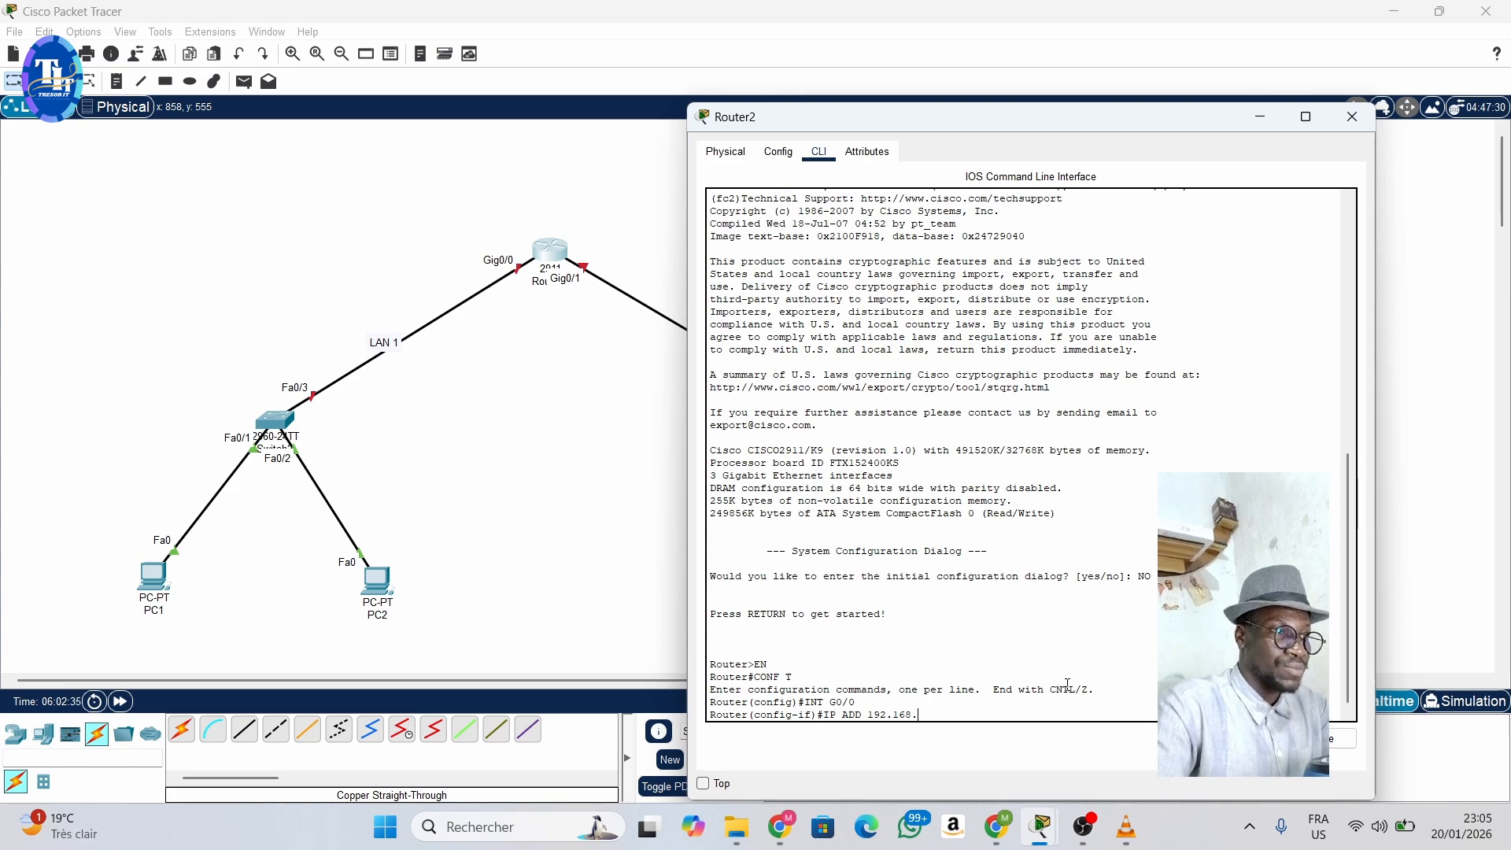
text(1)
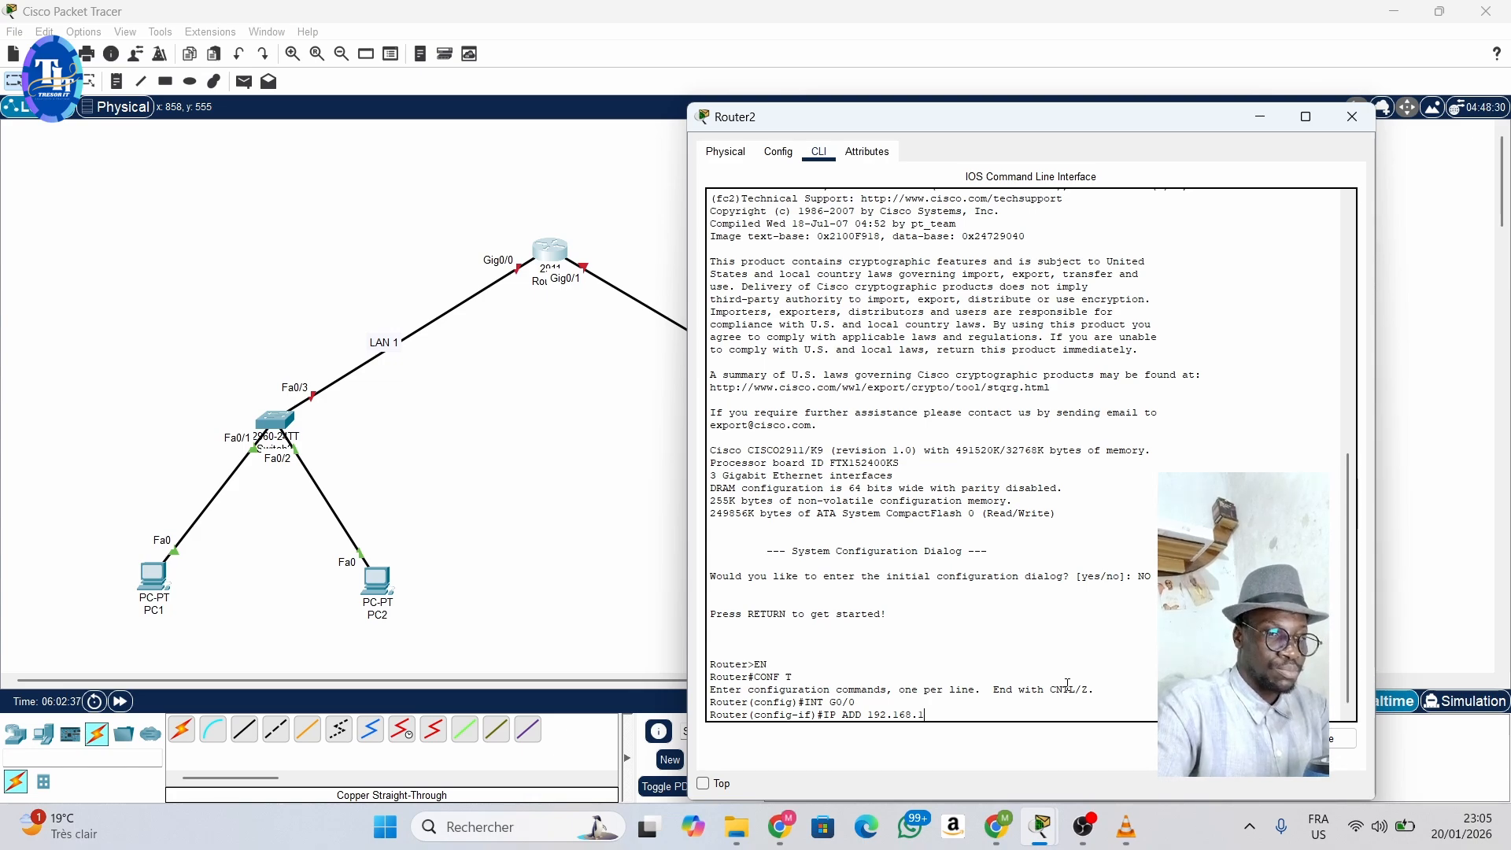
text(.254)
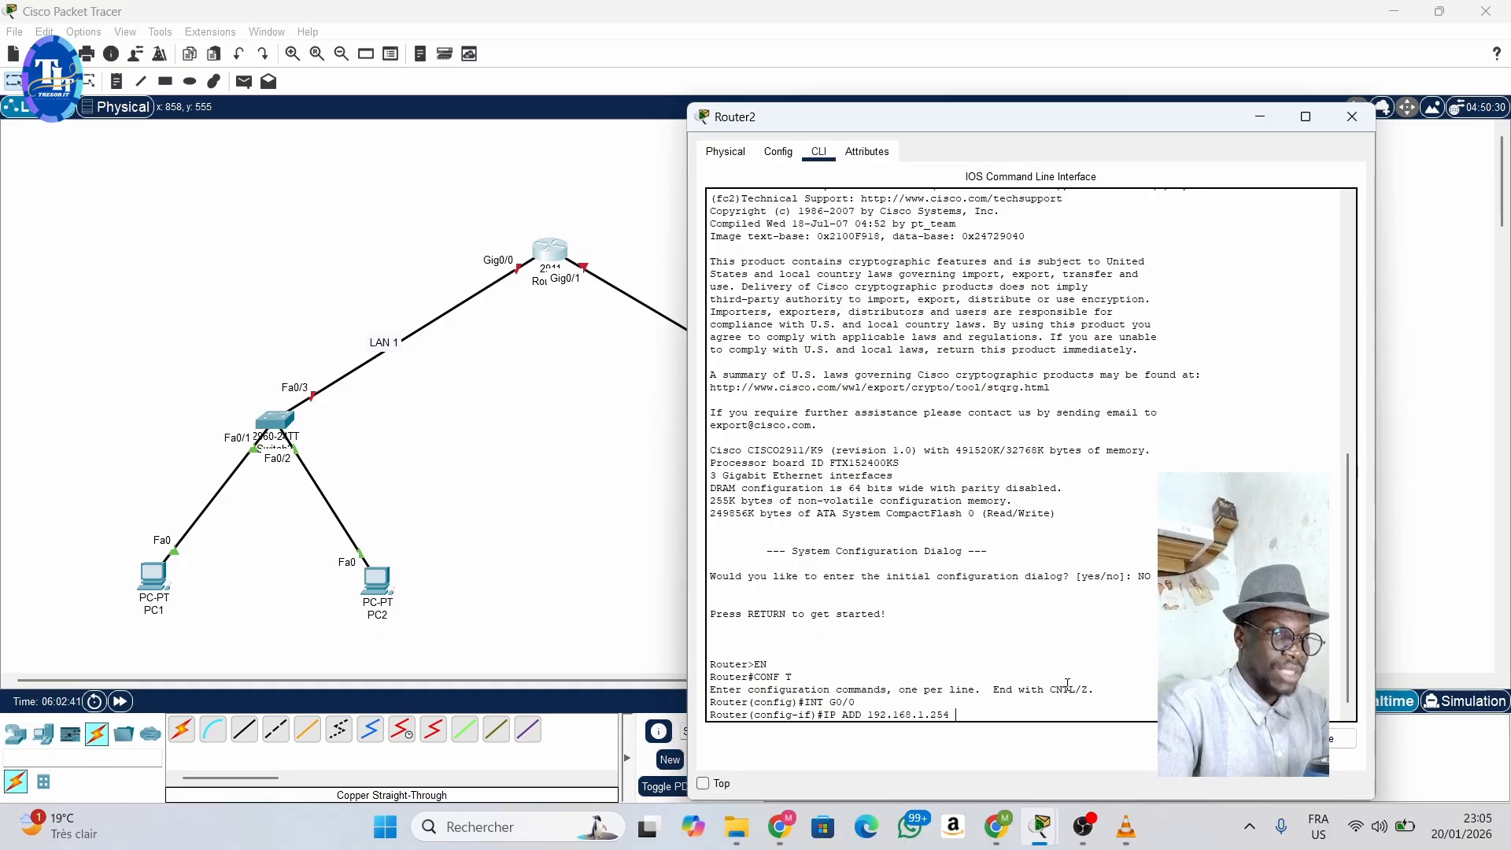
text( 255.255)
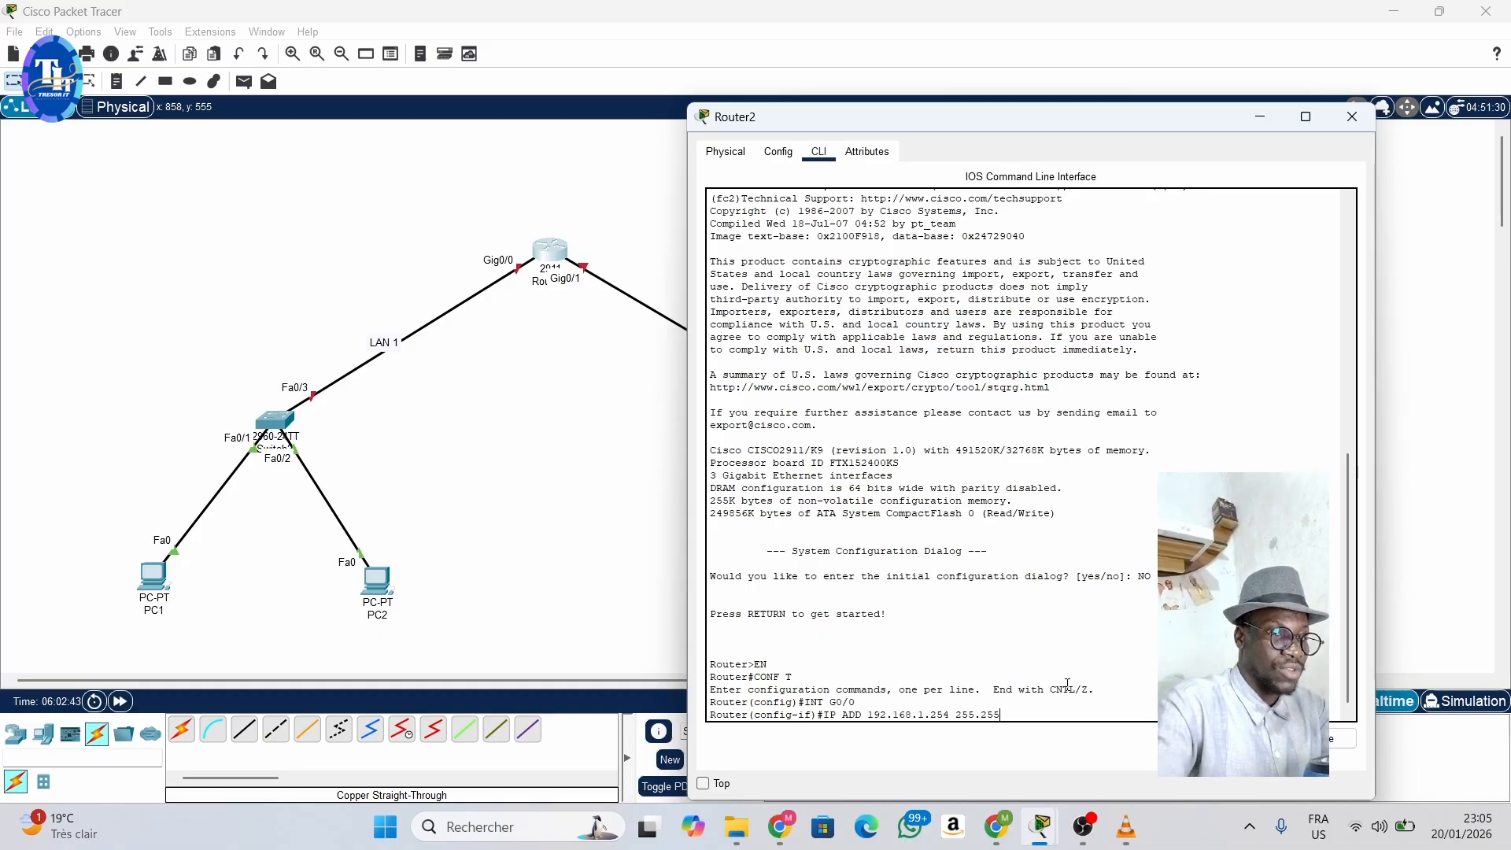
text(.255.0)
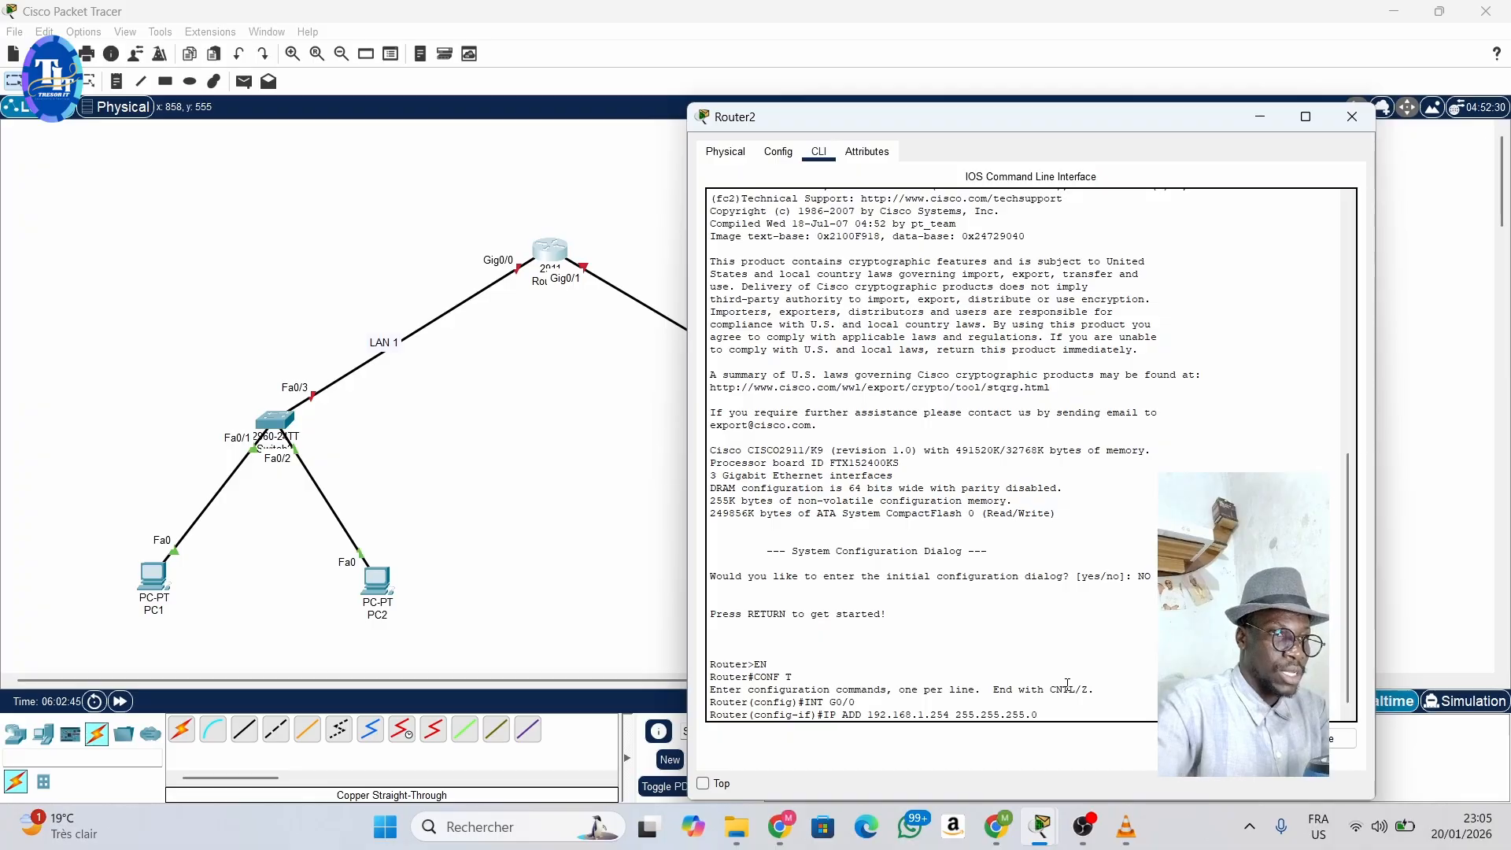
key(Return)
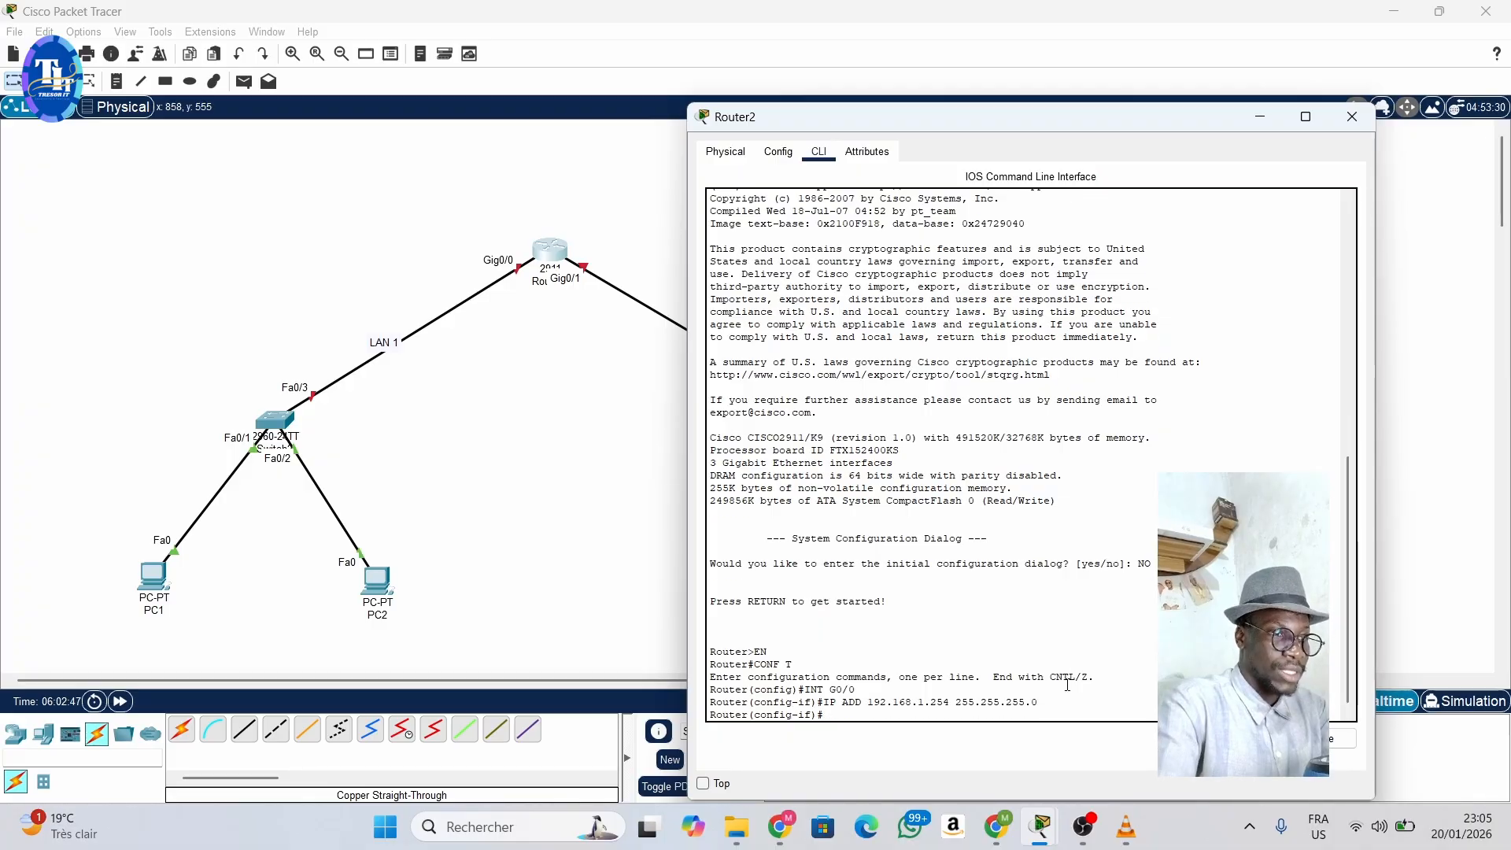
- Enable Router2's G0/0 interface with NO SHUT and return to the interface configuration prompt
text(NO SHUT)
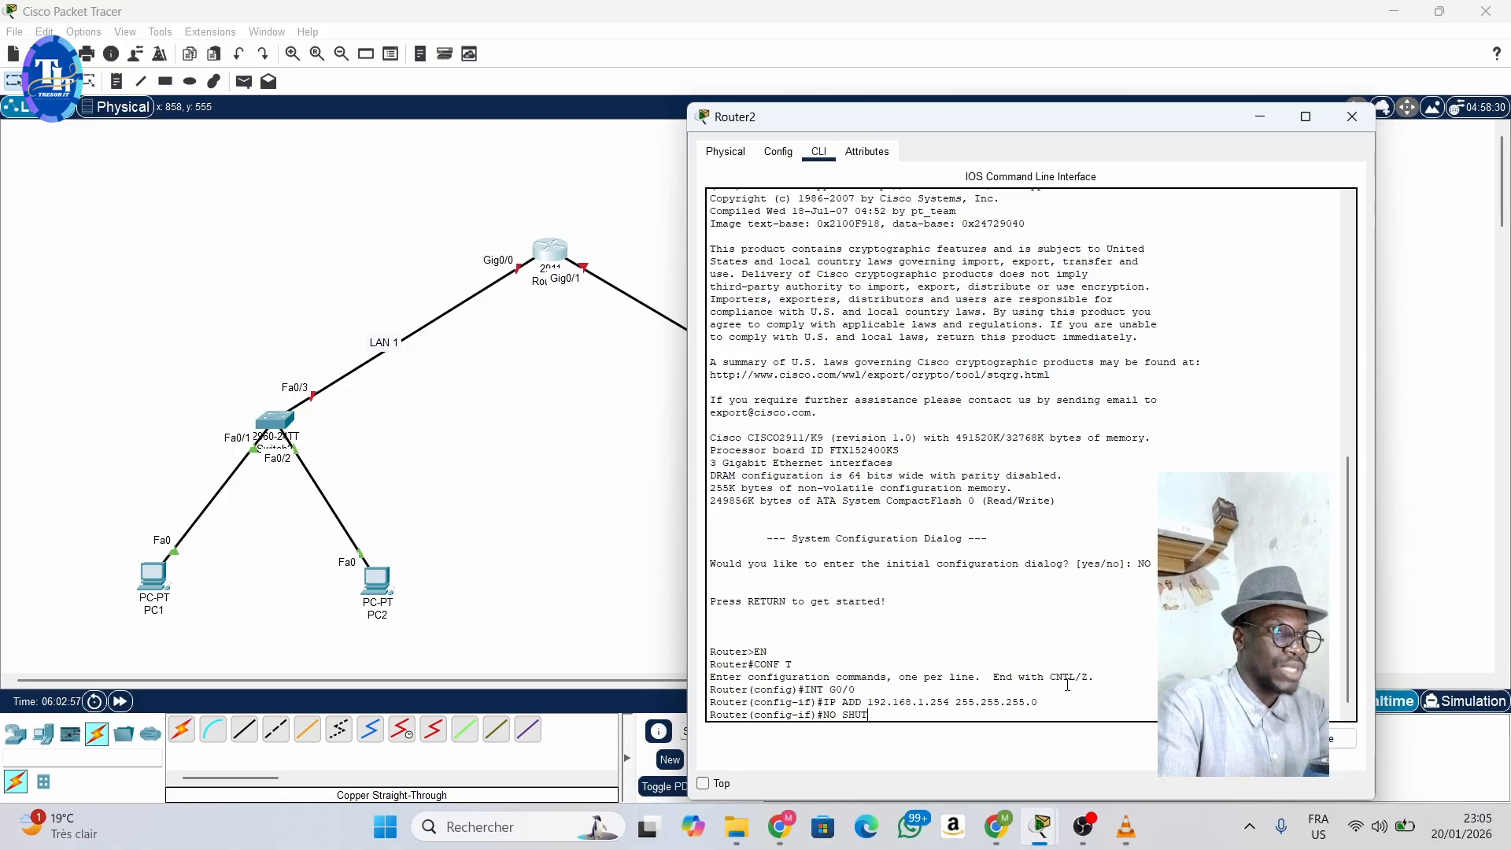
key(Return)
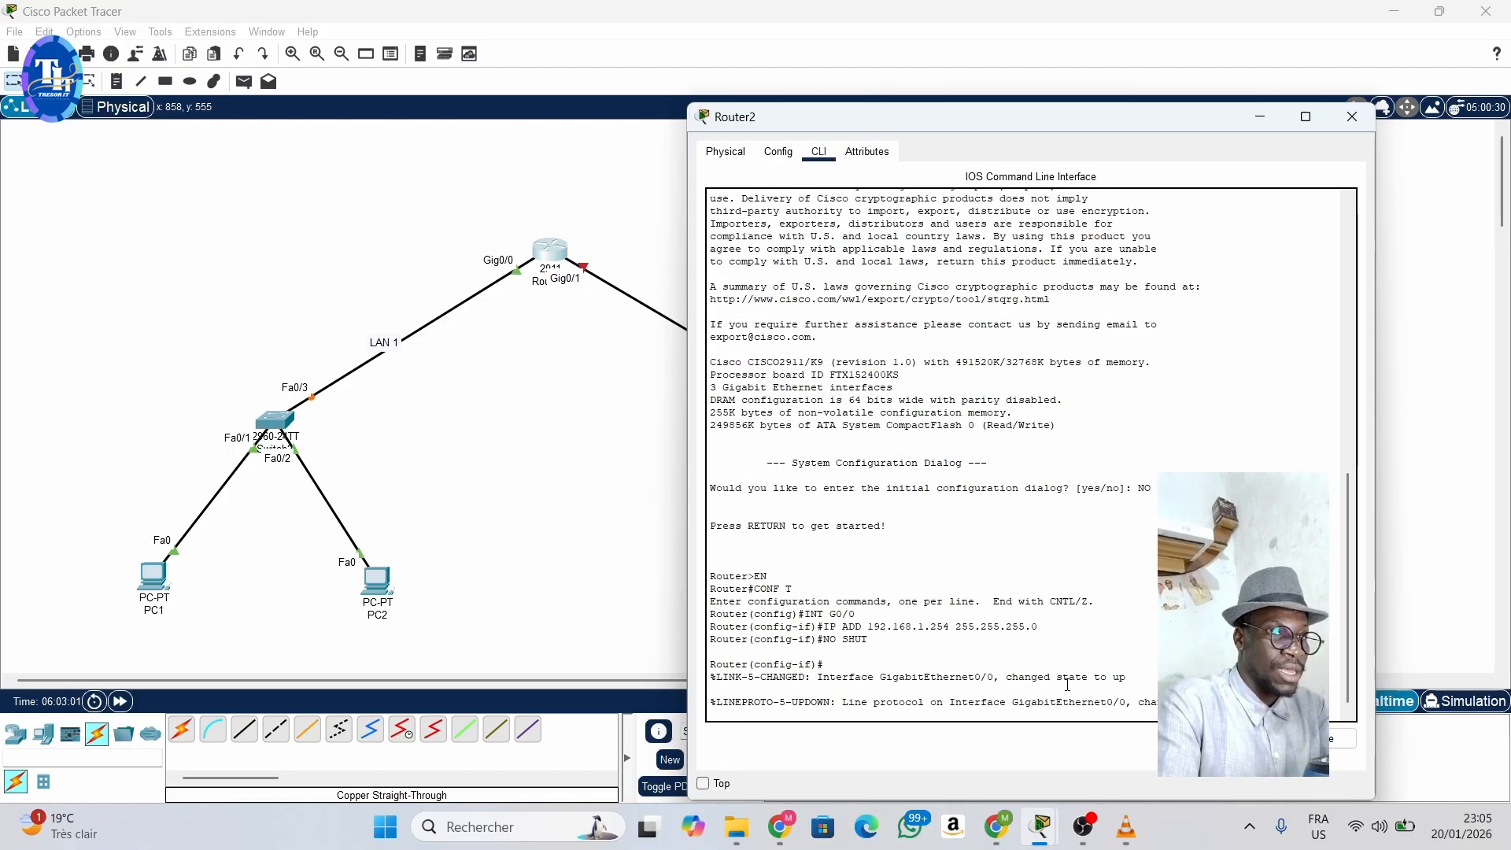
key(Return)
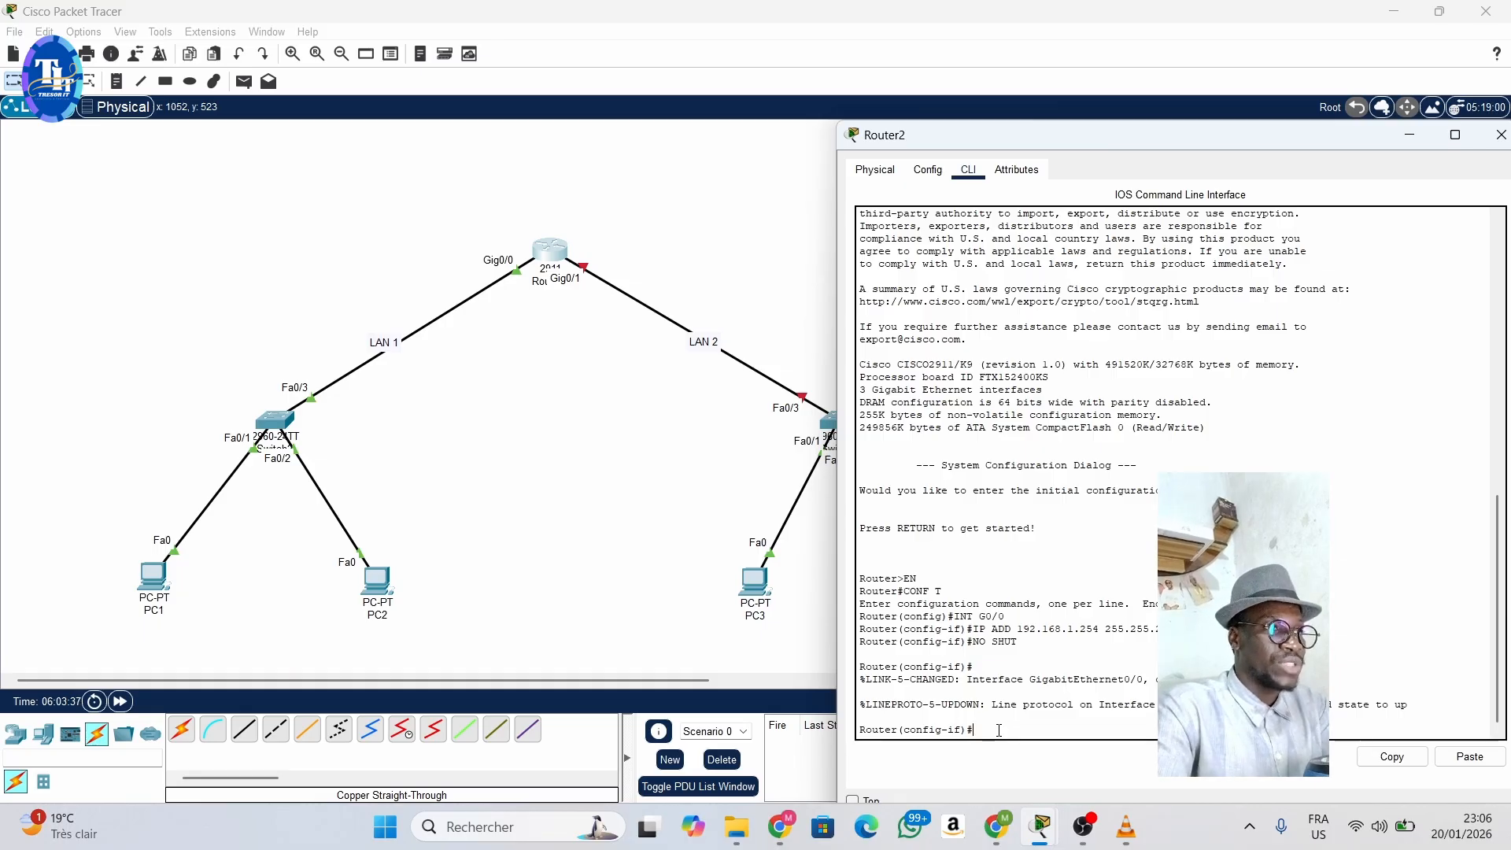
- Enter interface G0/1 on Router2 and assign it IP address 192.168.2.254 with mask 255.255.255.0
text(INT G0)
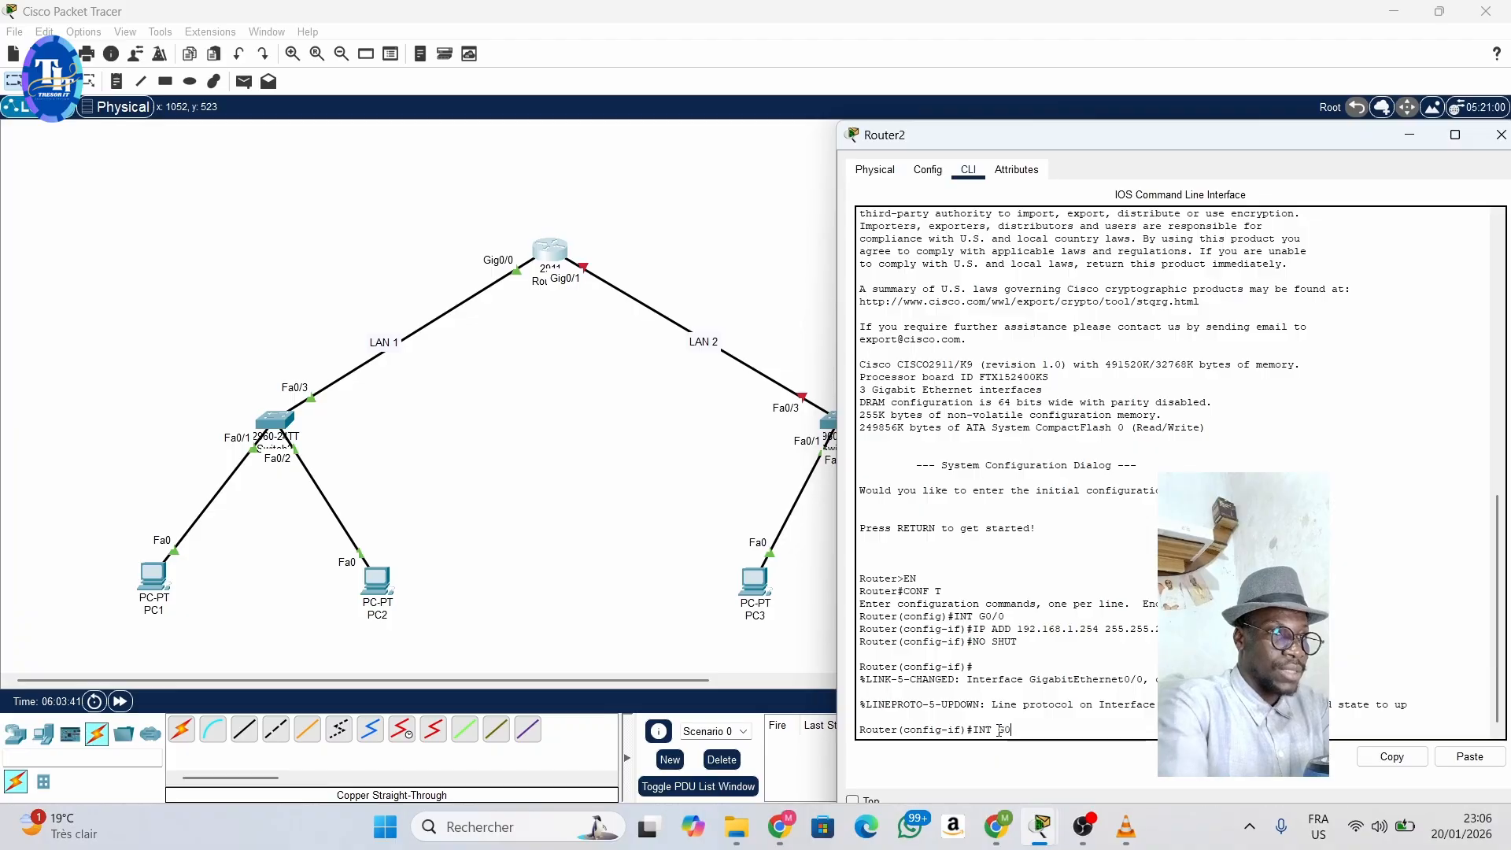
text(/1)
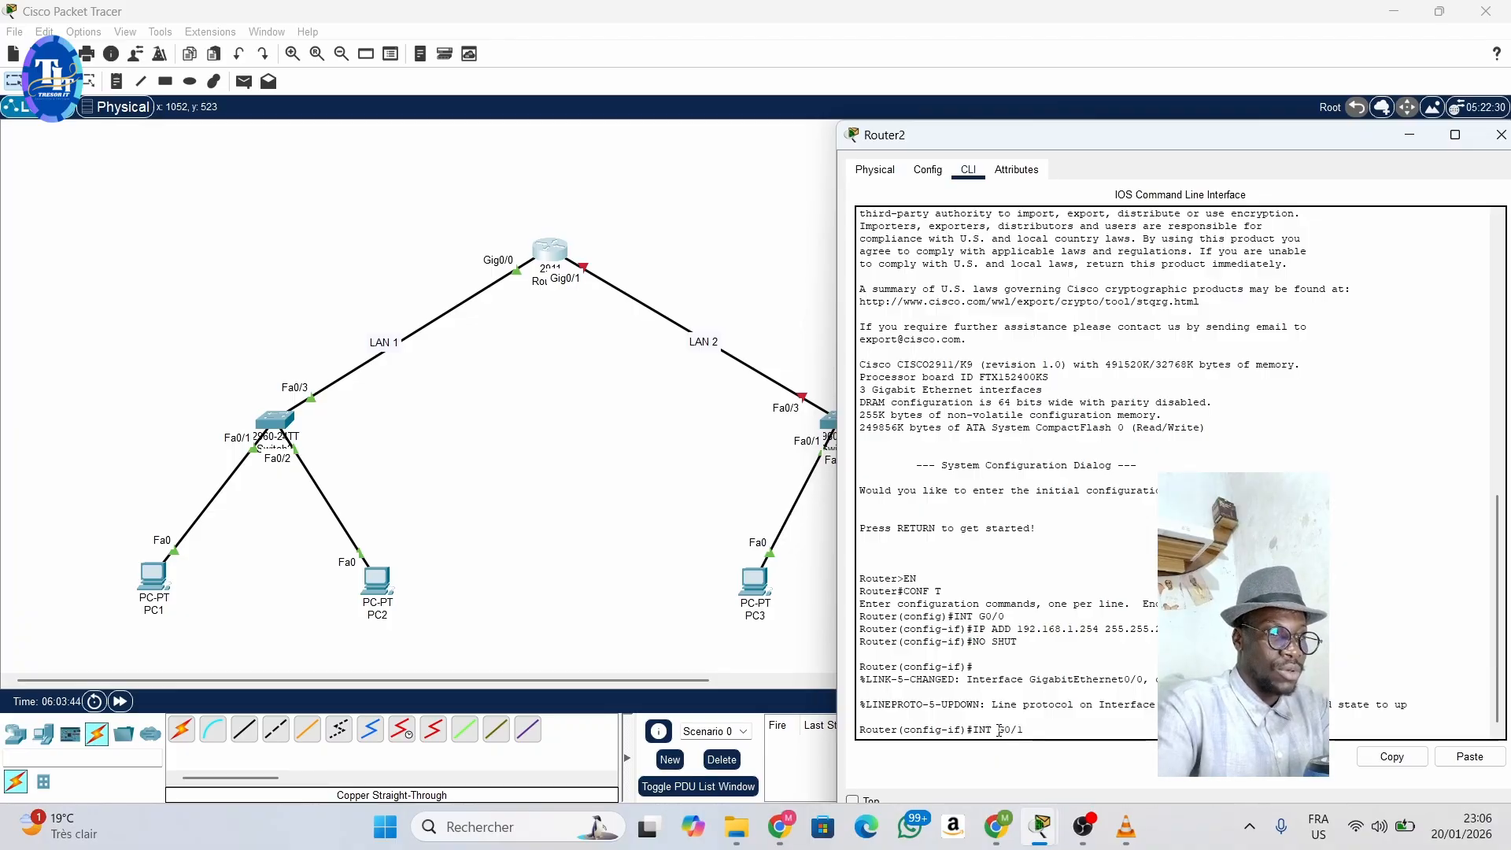
key(Return)
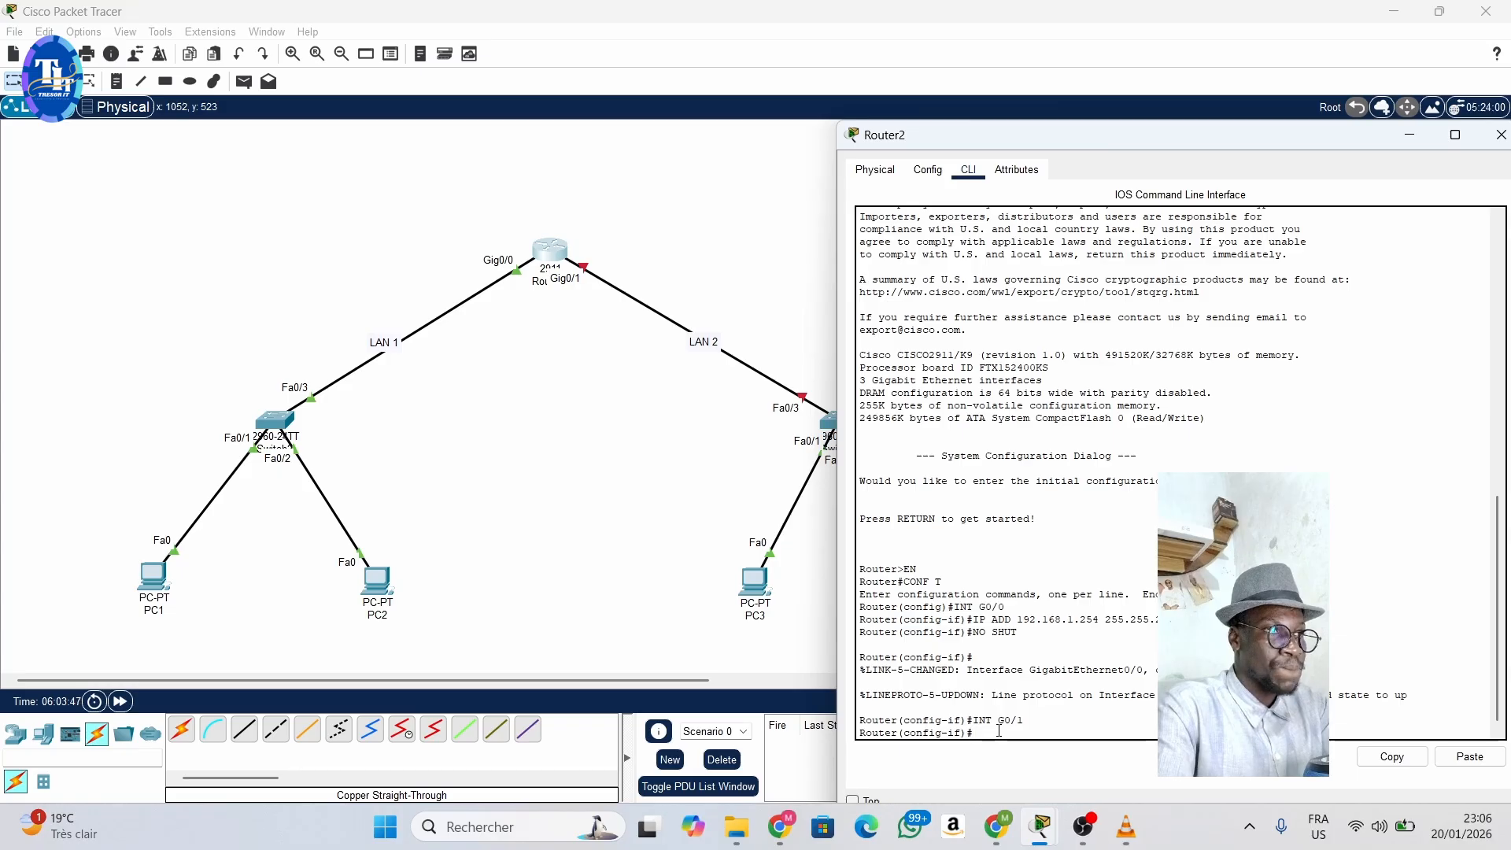
text(IP ADD)
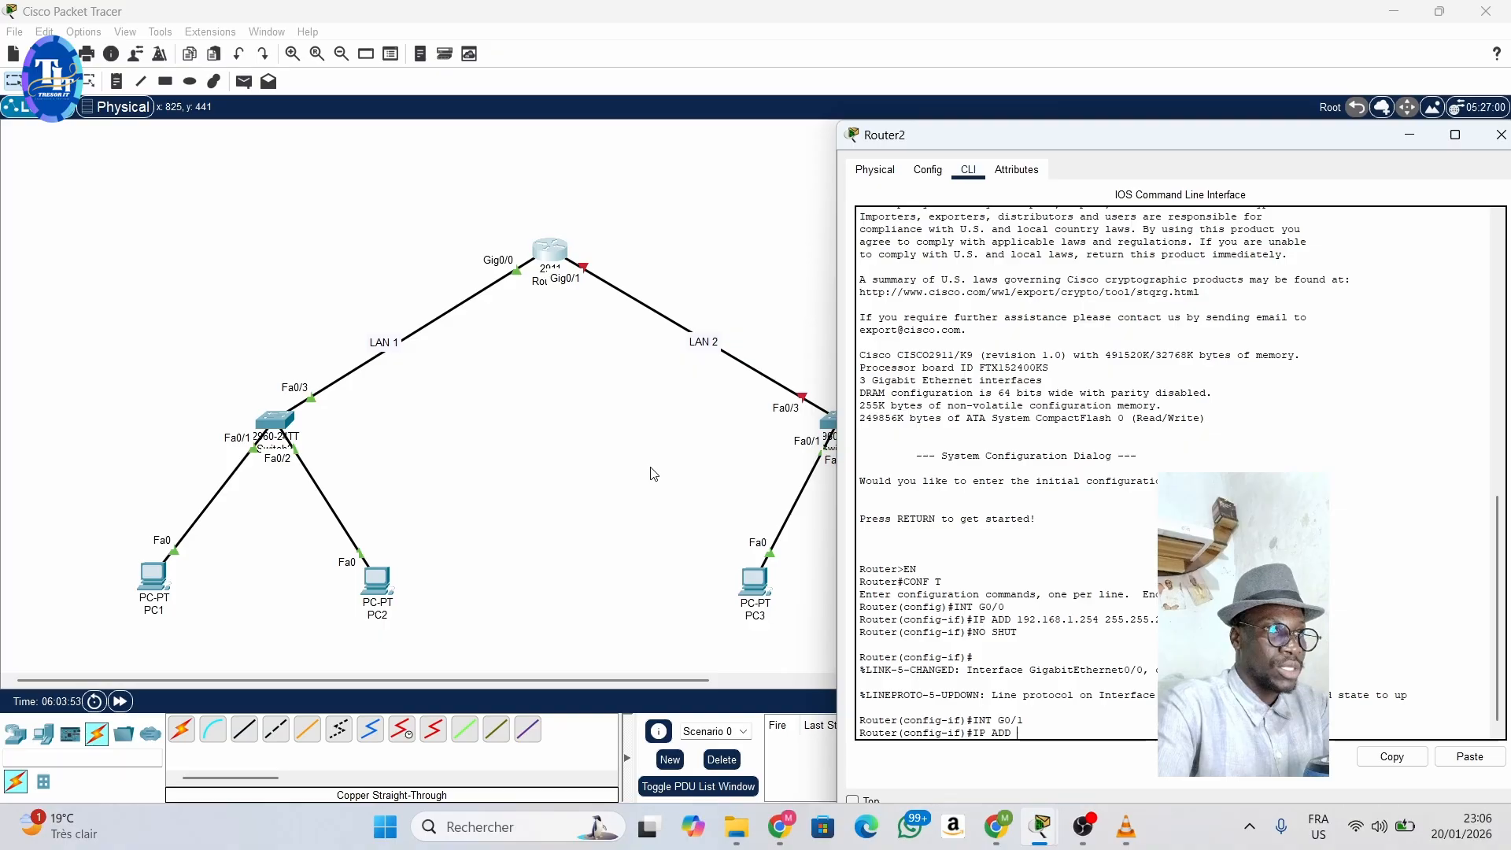
text(192.1)
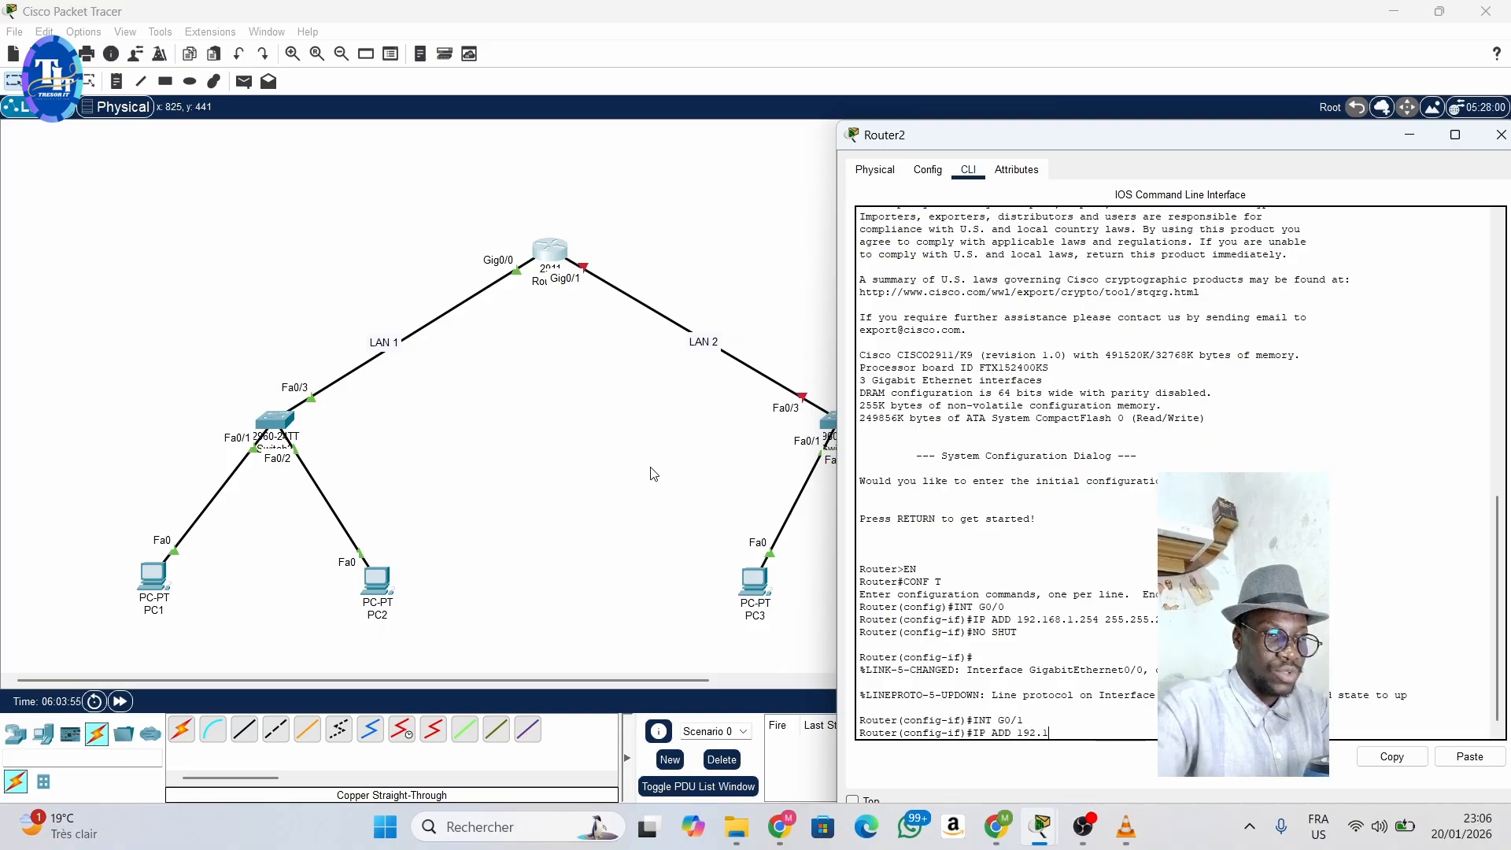
text(68.2)
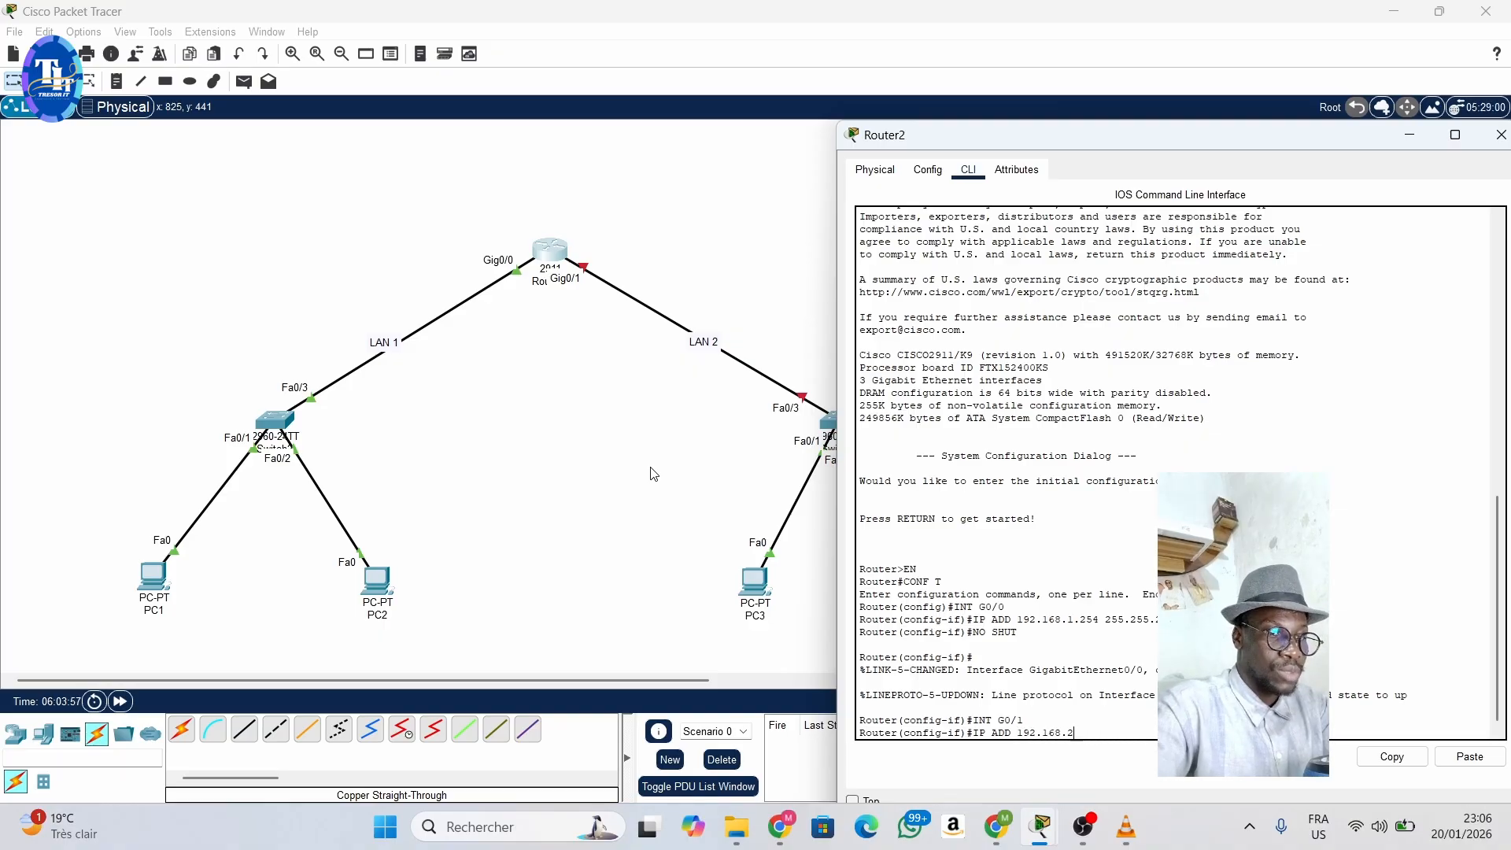
text(.254)
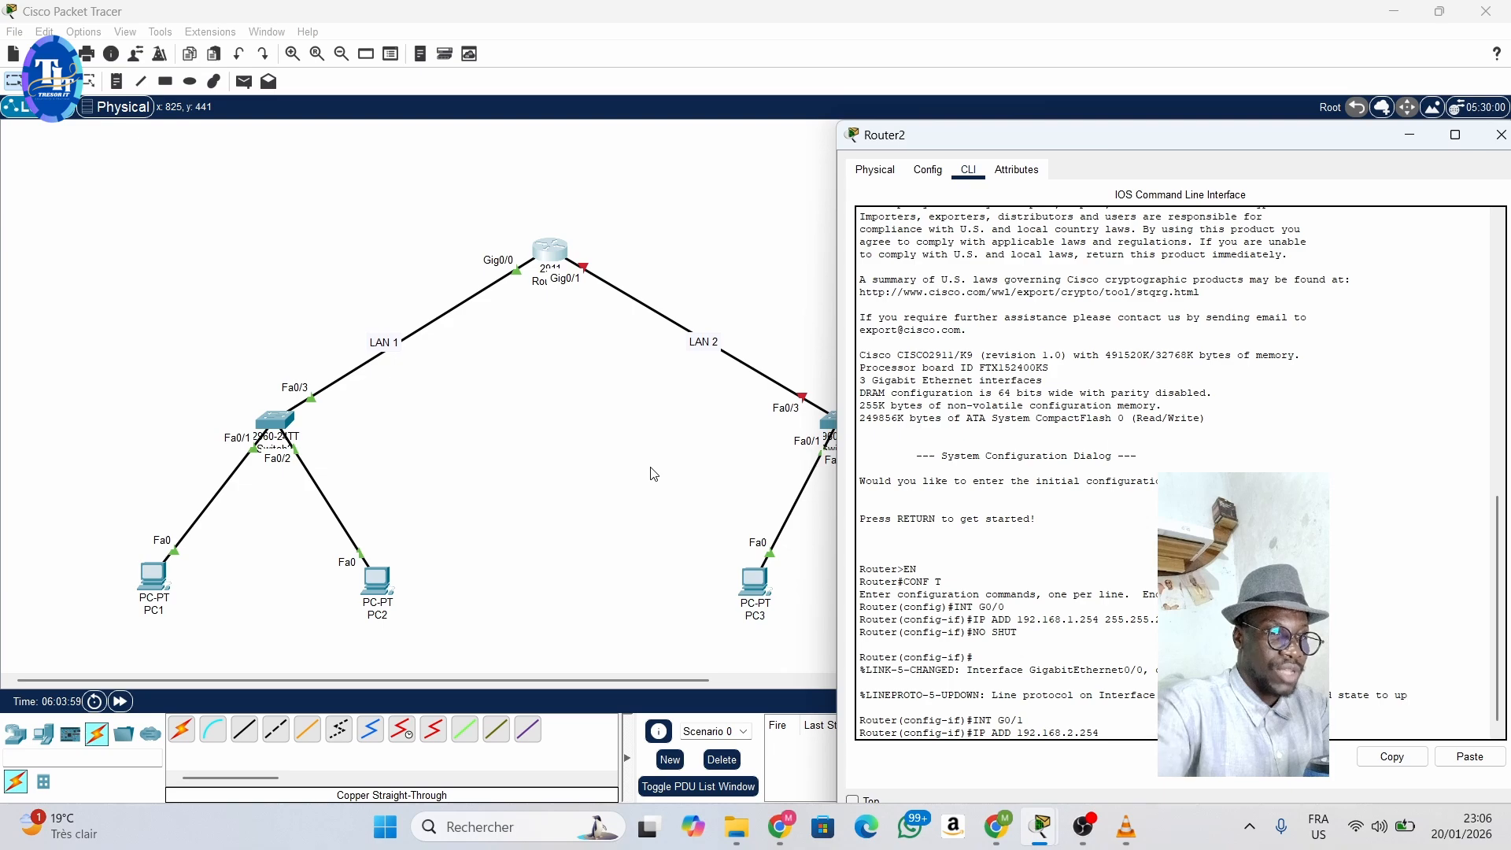
text( 25)
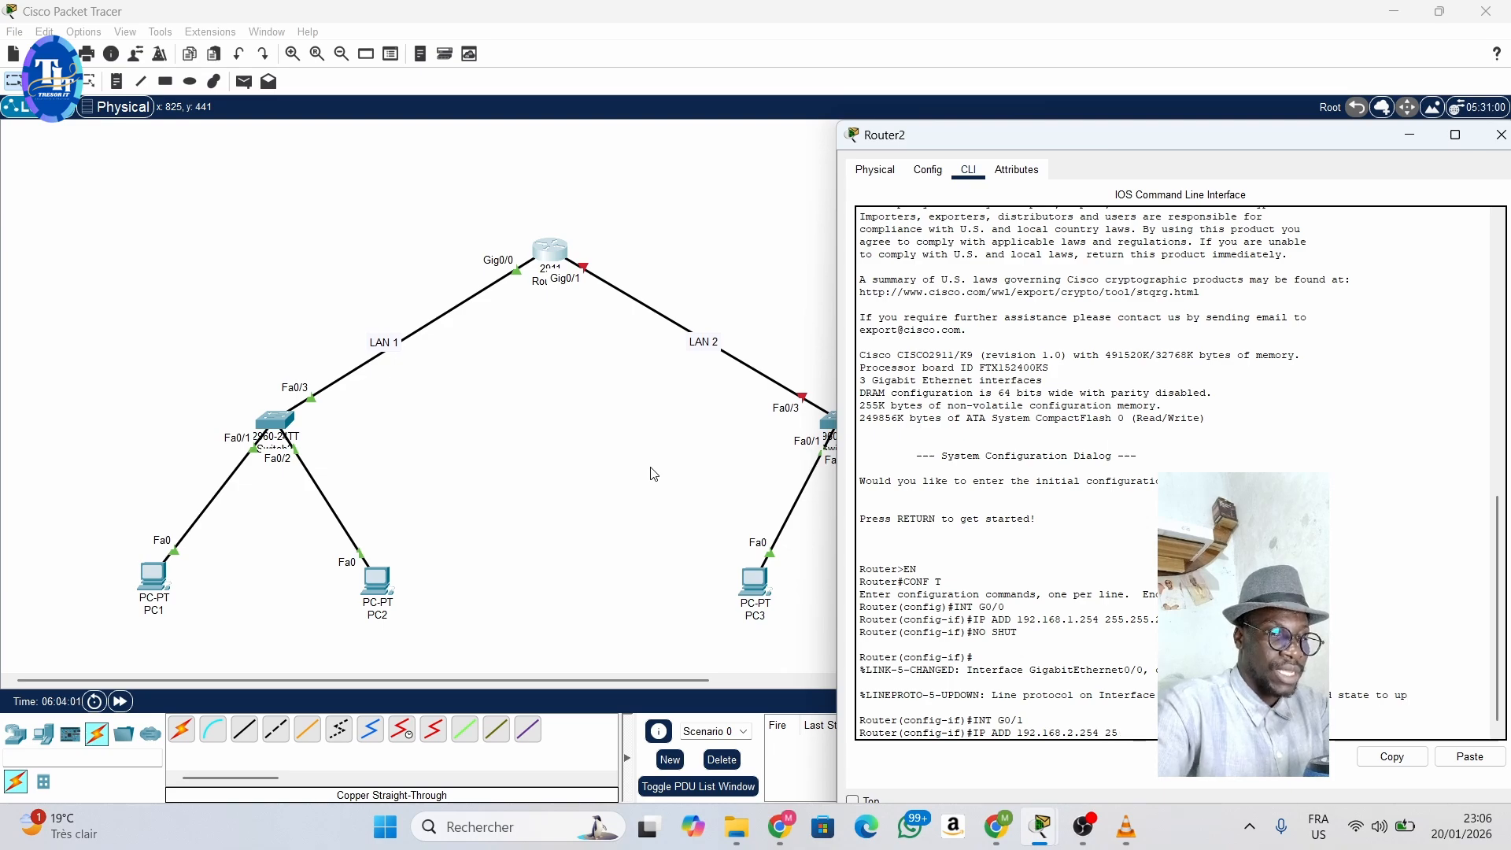
text(5.255)
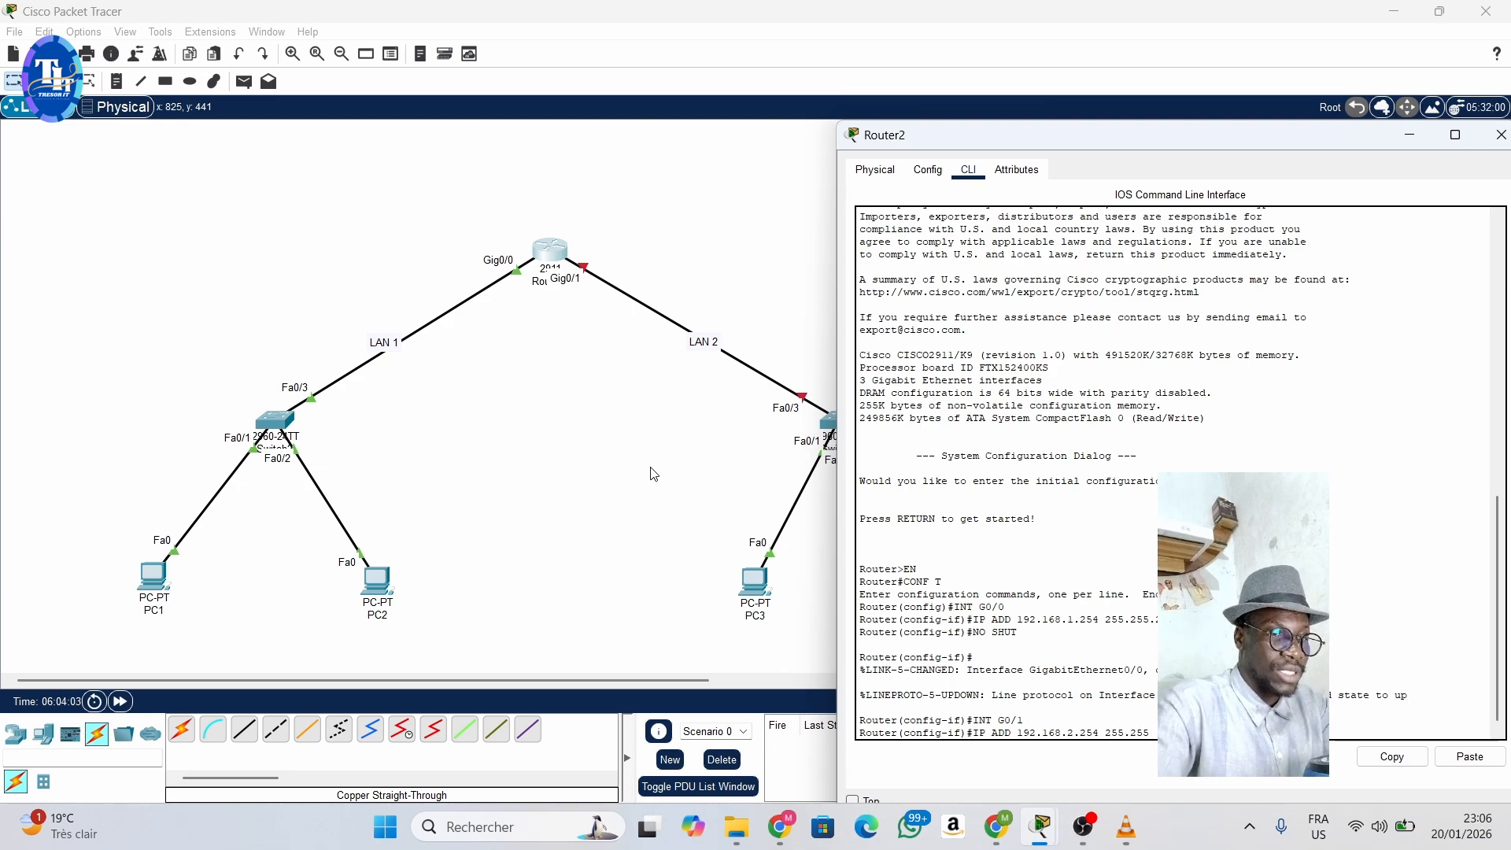
text(.2)
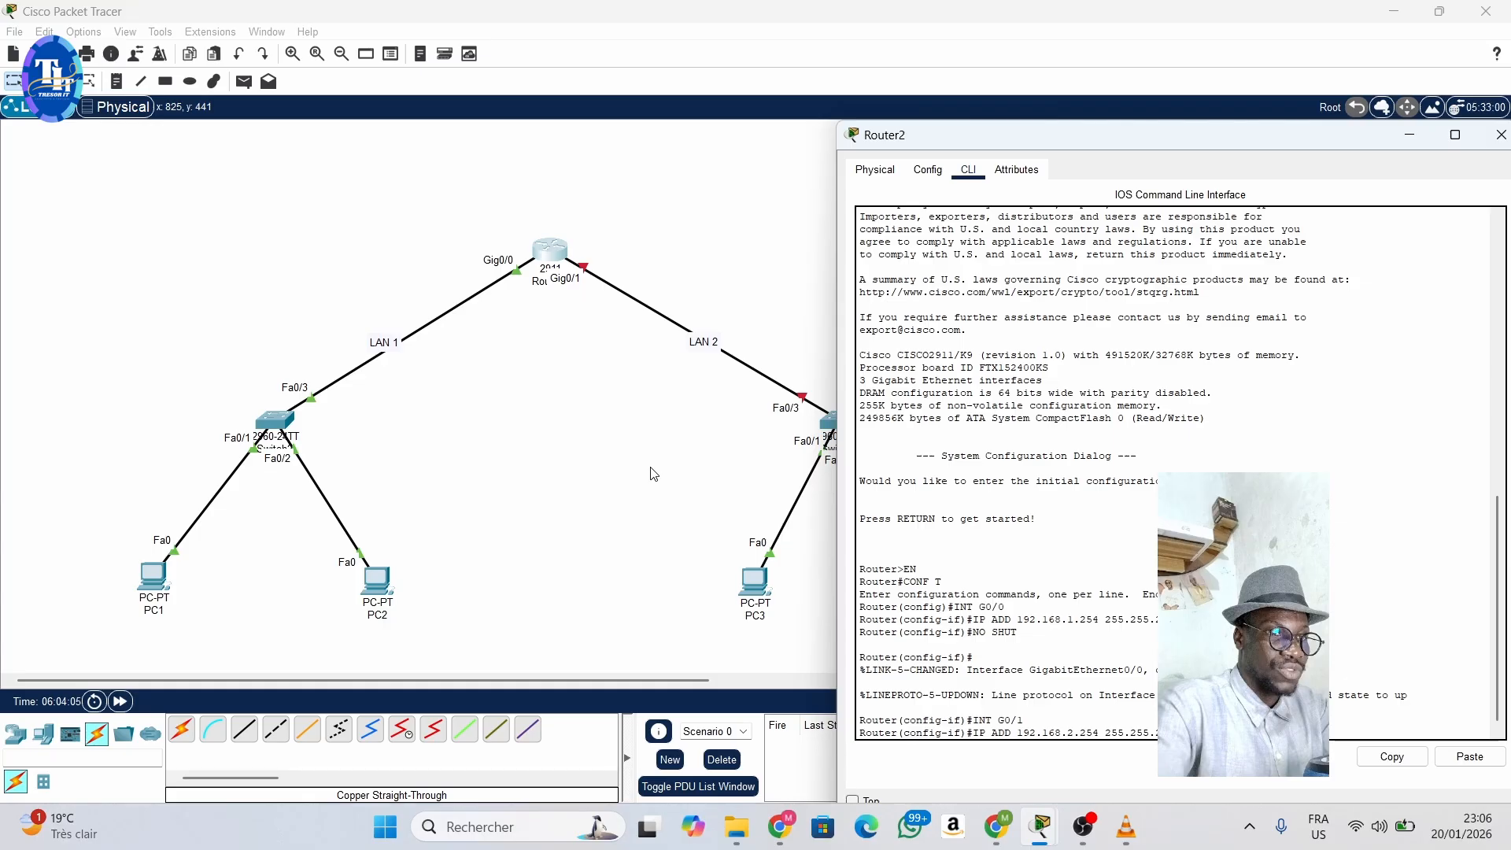
key(Return)
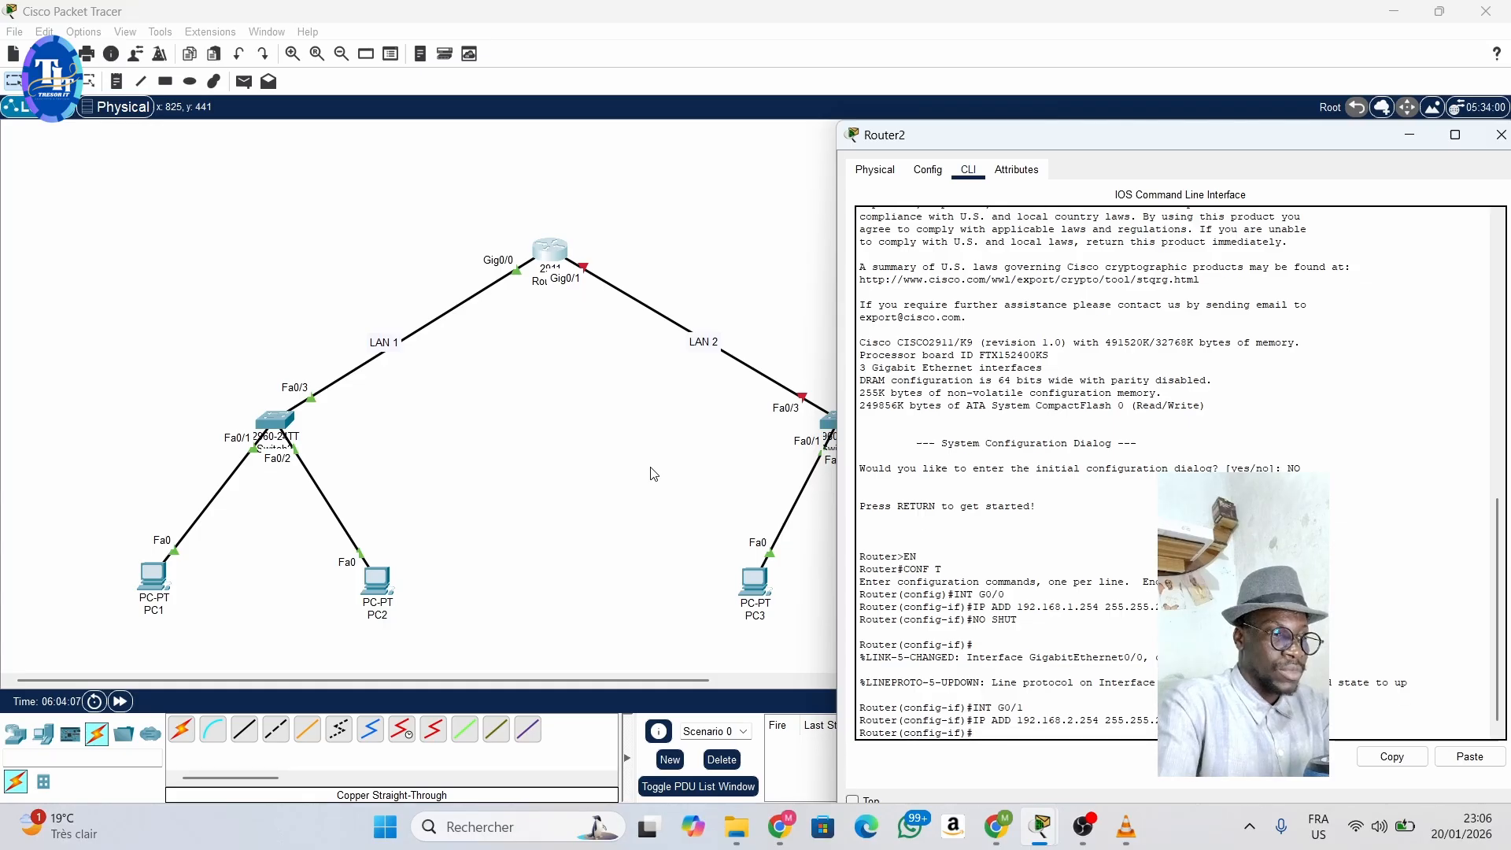
- Enable Router2's G0/1 interface with NO SHUT and close the router's window
text(NO )
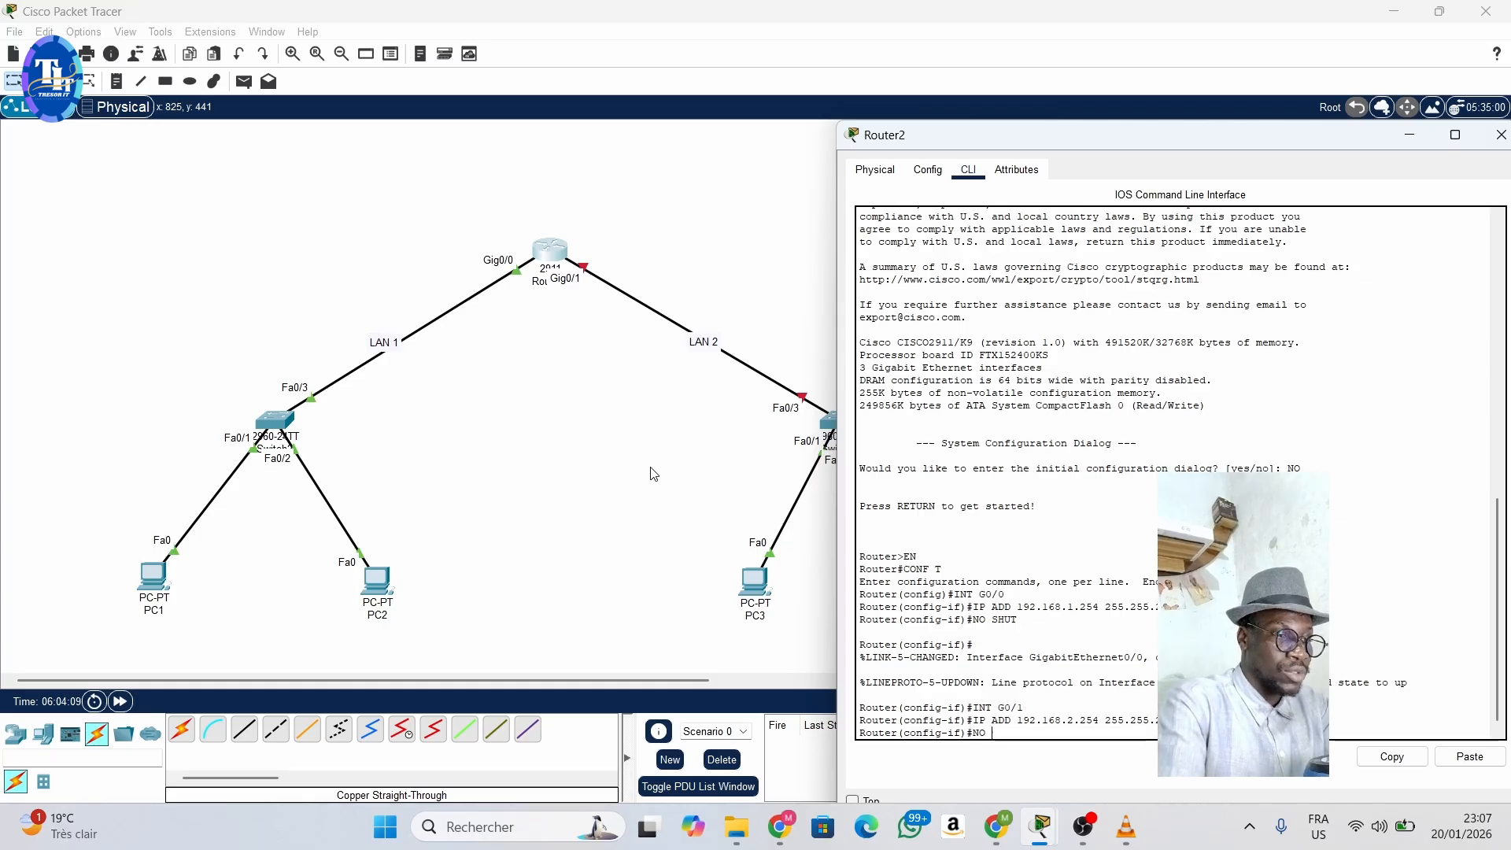
text(SHUT)
key(Return)
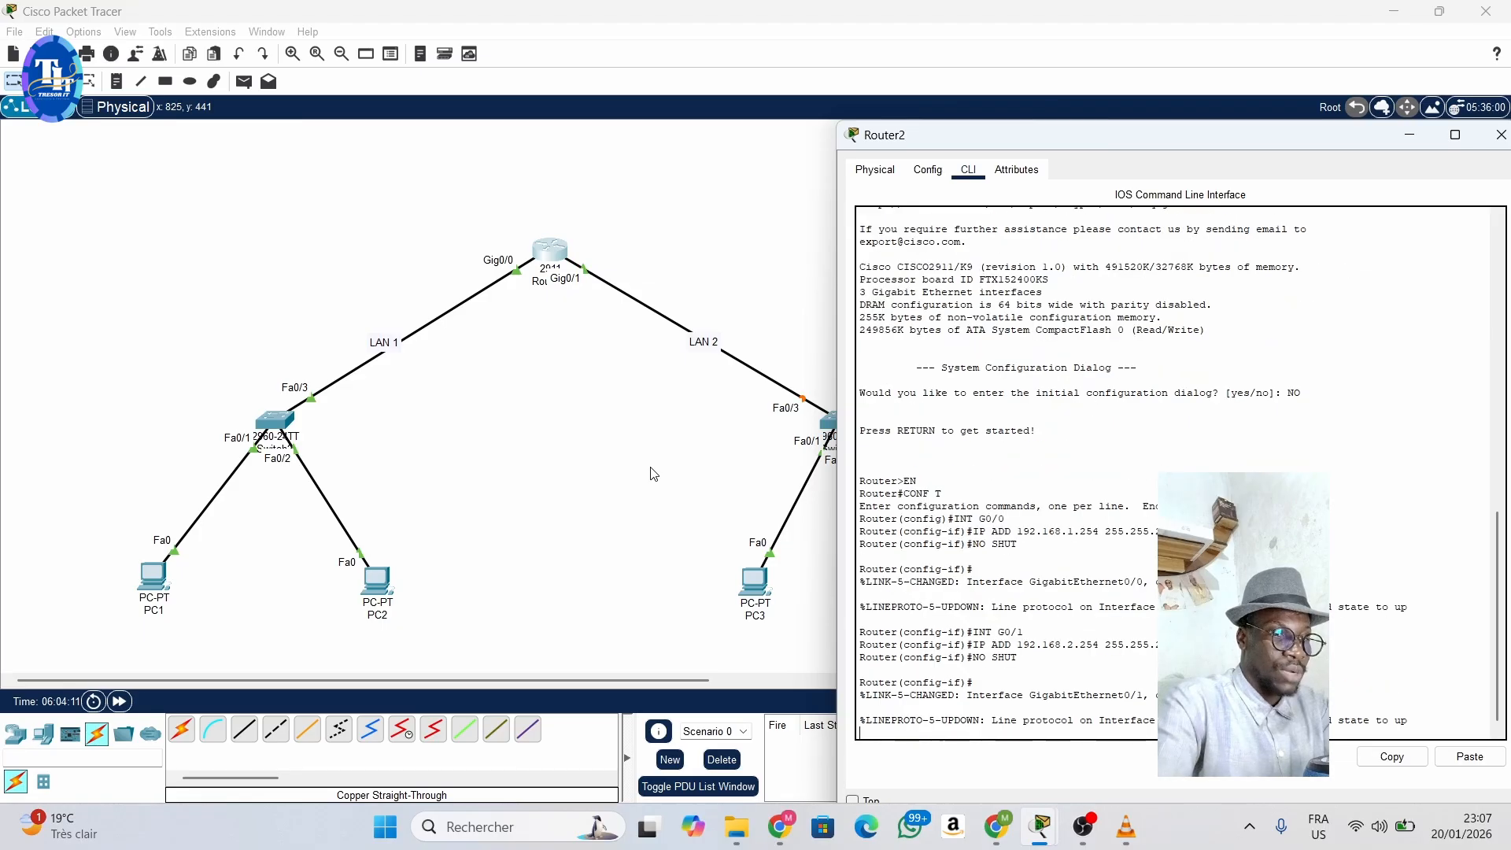
key(Return)
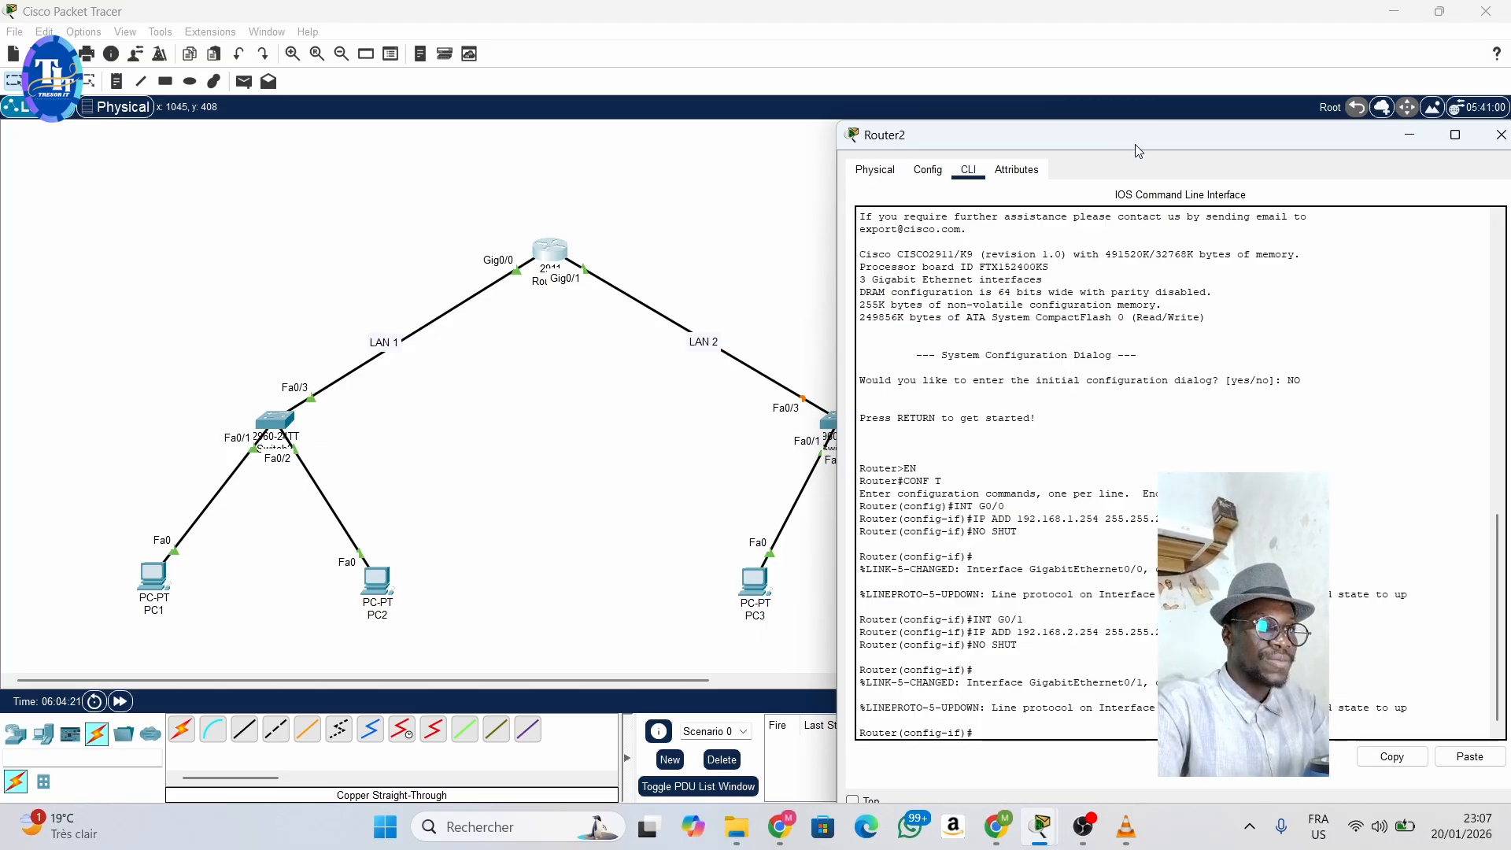
drag(1135, 144, 903, 162)
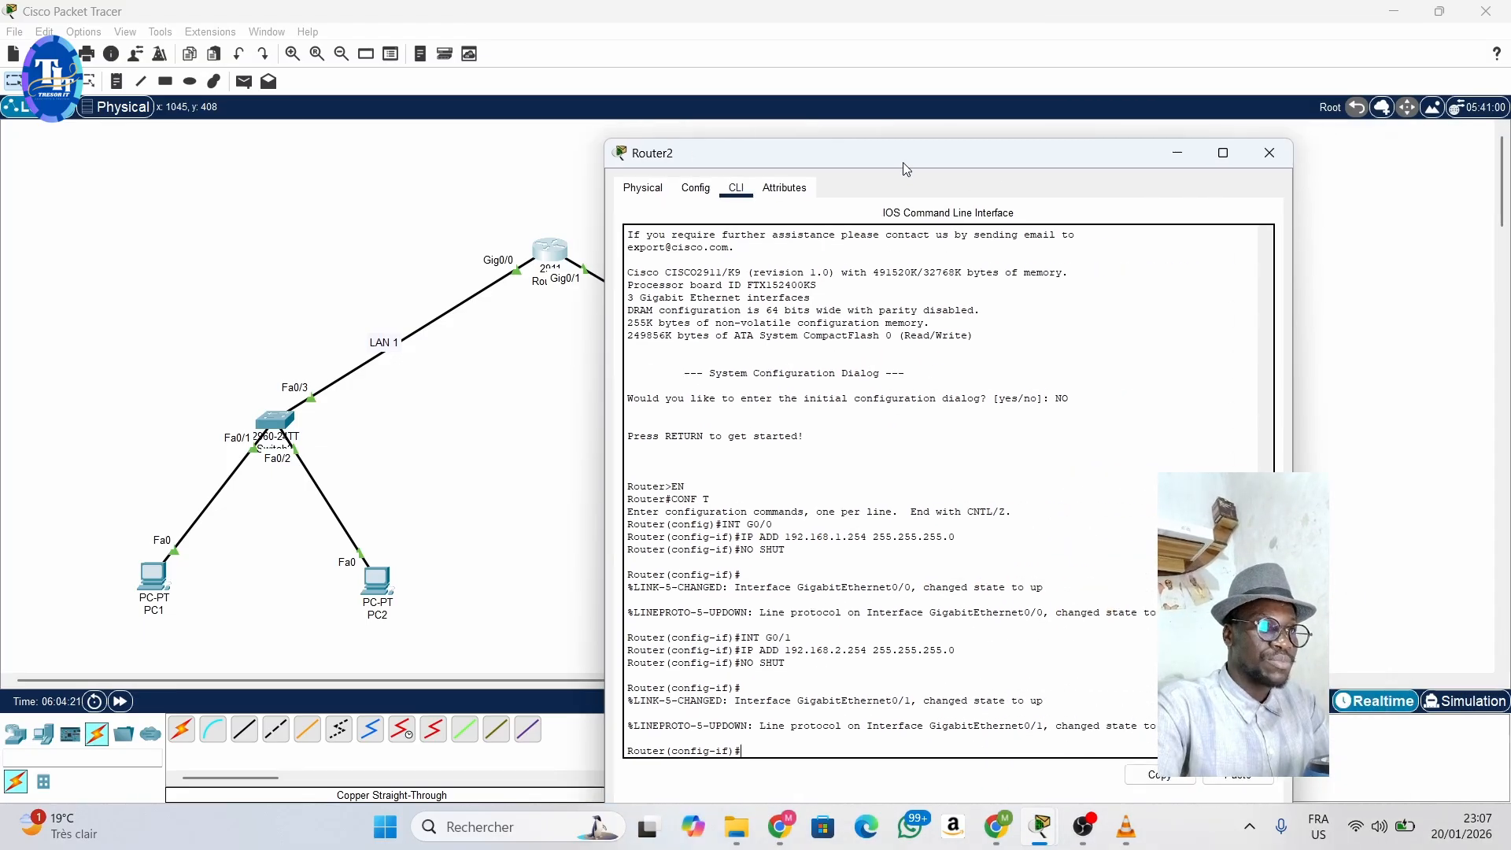
click(1269, 155)
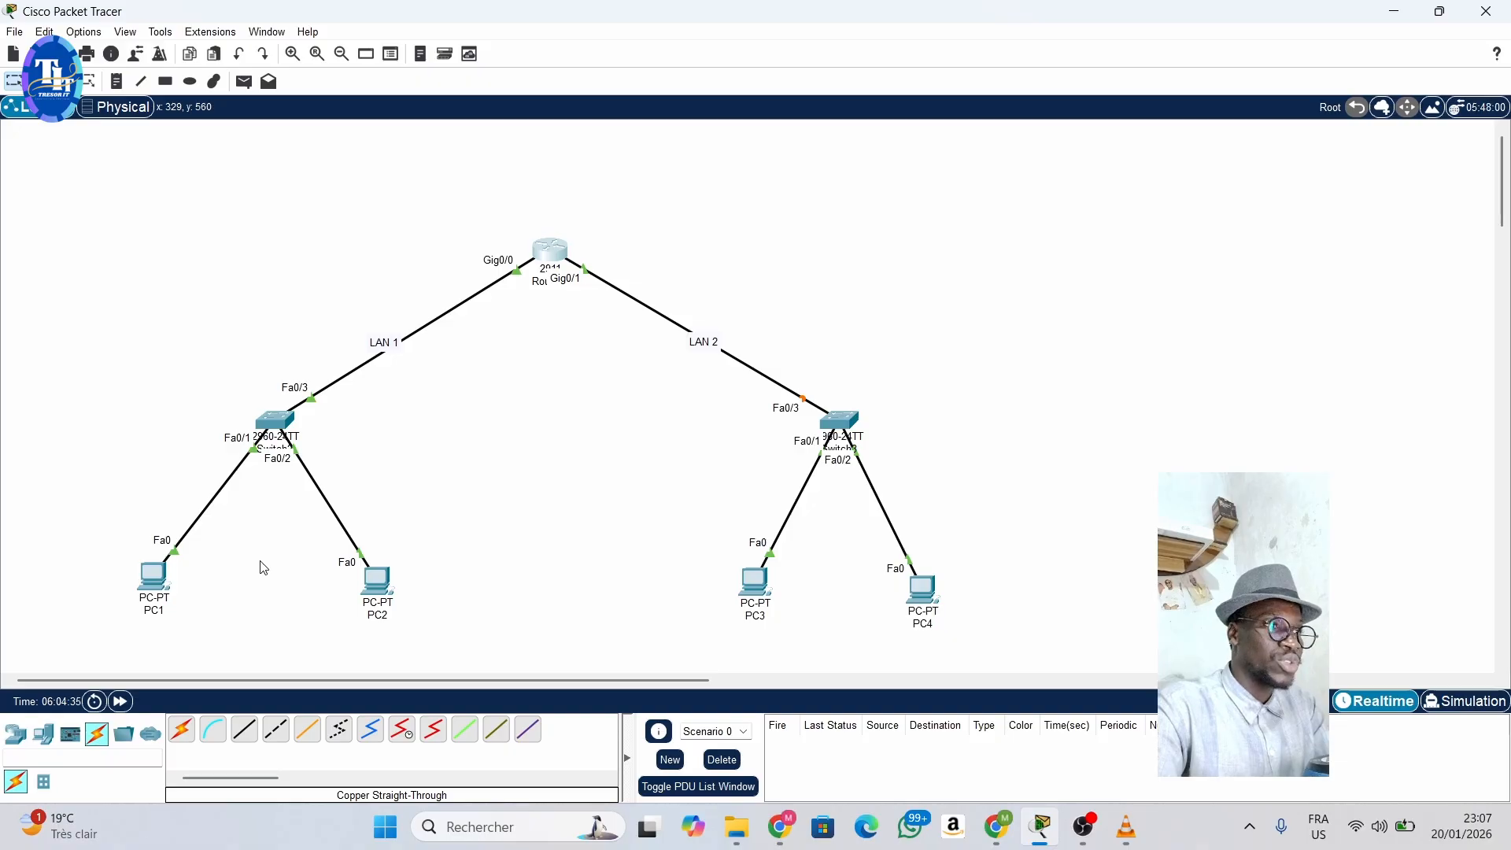
- Open PC1's Command Prompt and ping 192.168.1.20 to test connectivity within LAN 1
click(155, 579)
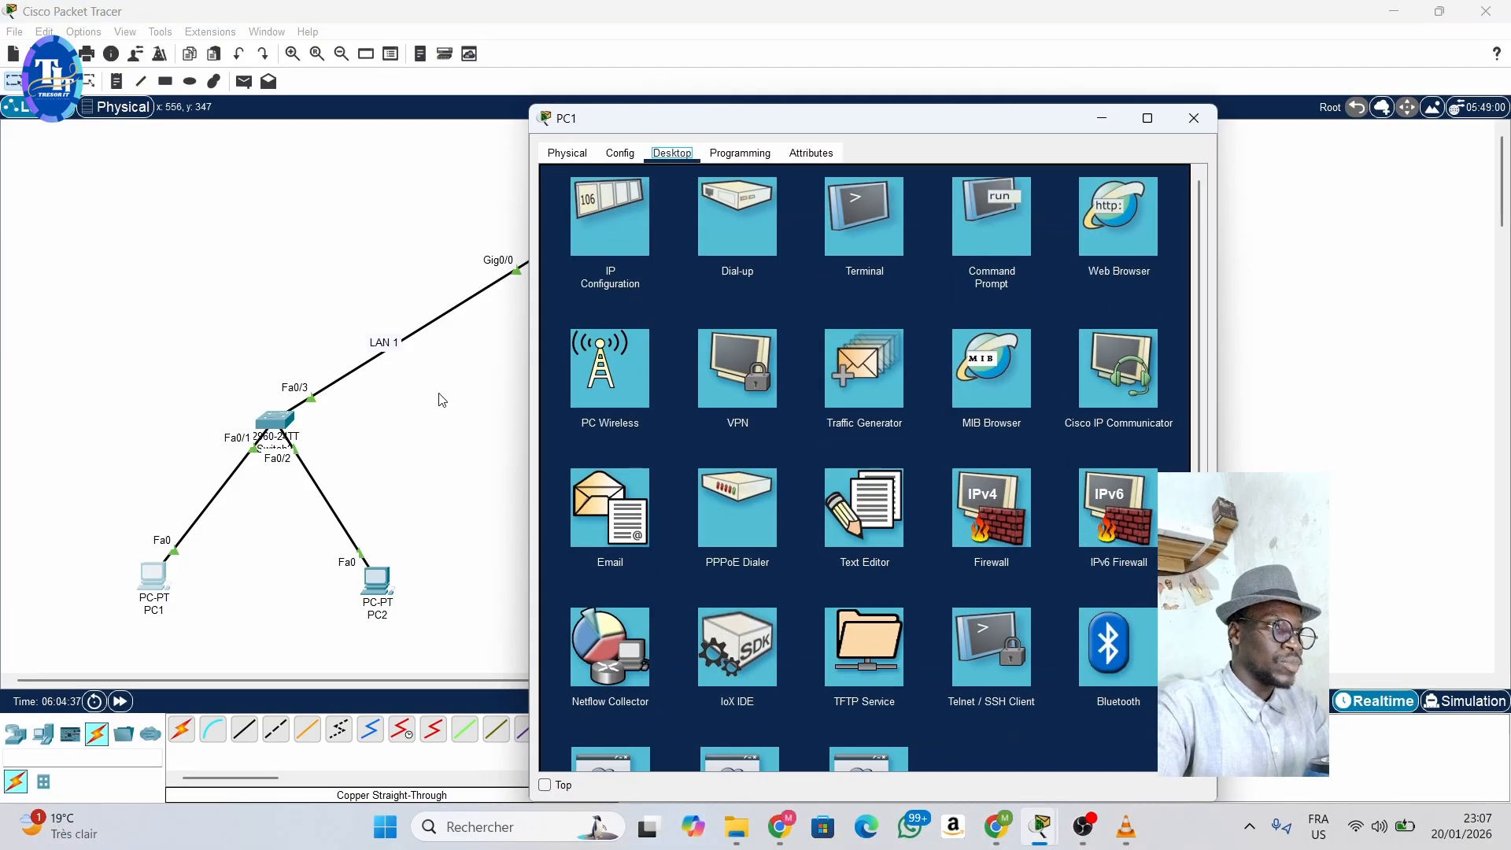
click(1013, 235)
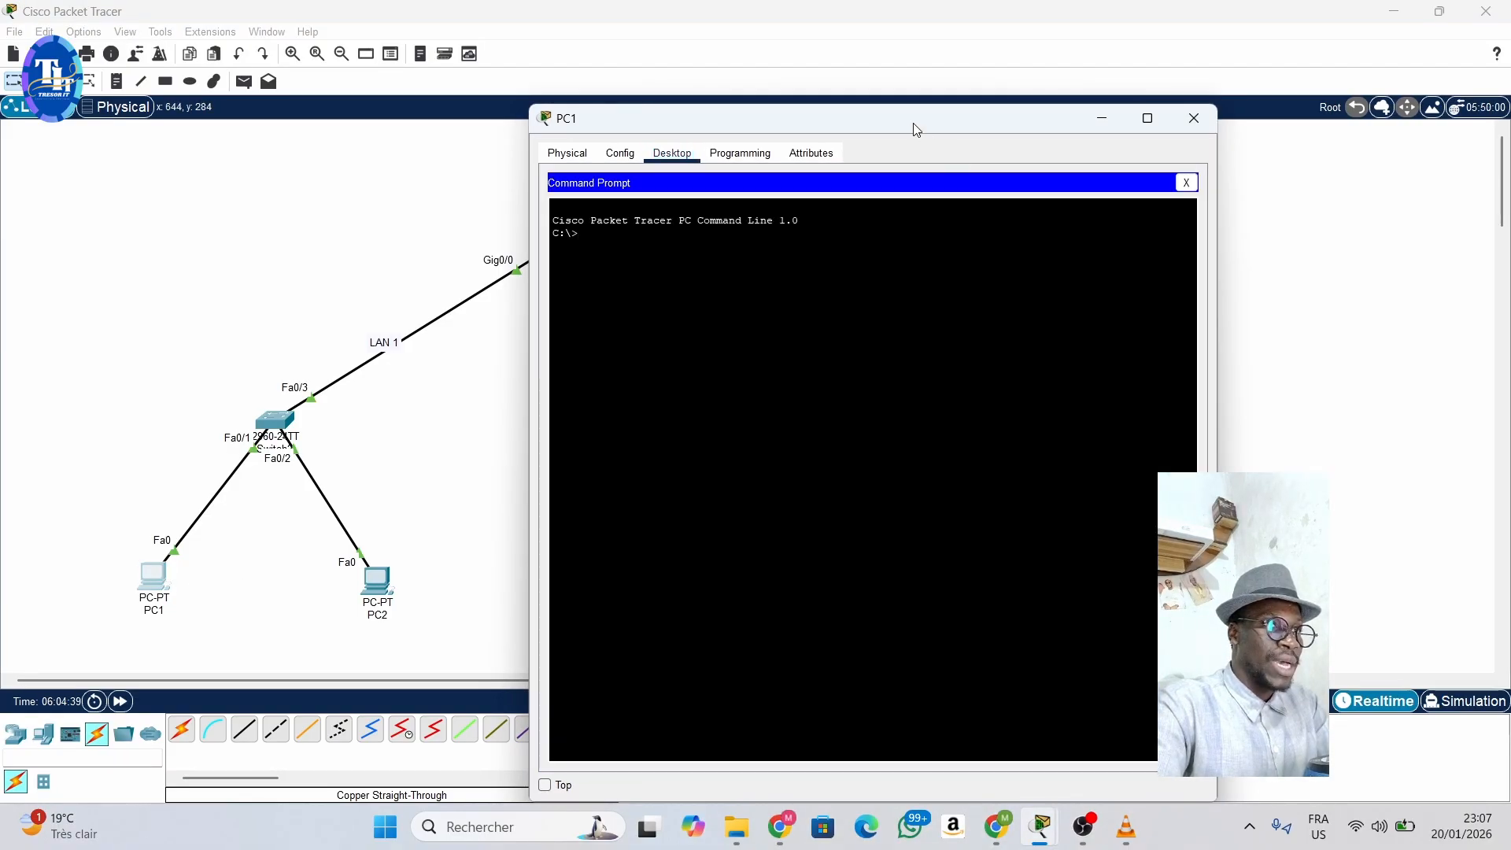
drag(915, 130, 1085, 131)
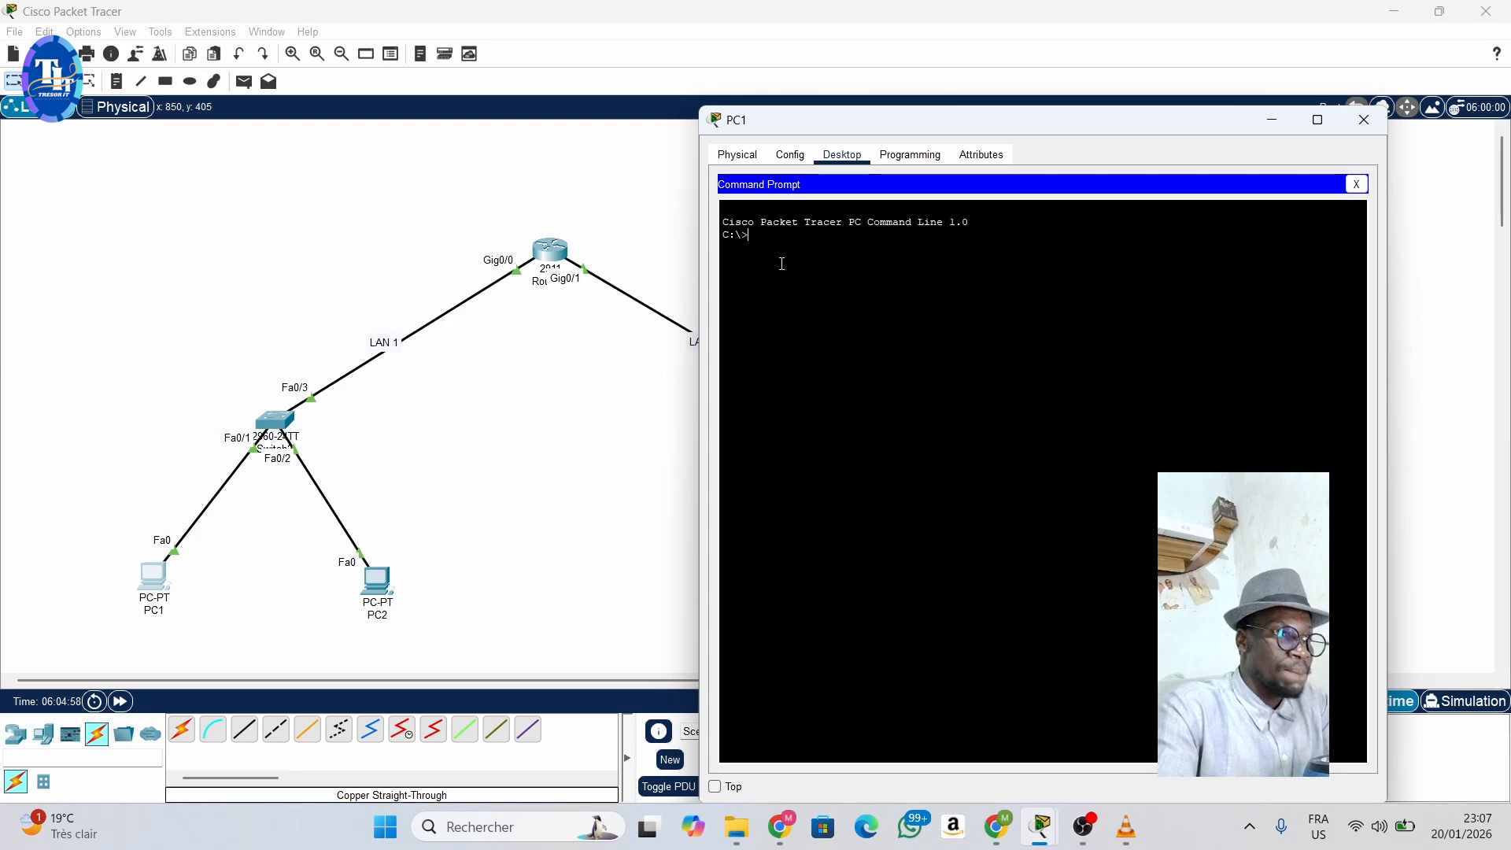
text(PING)
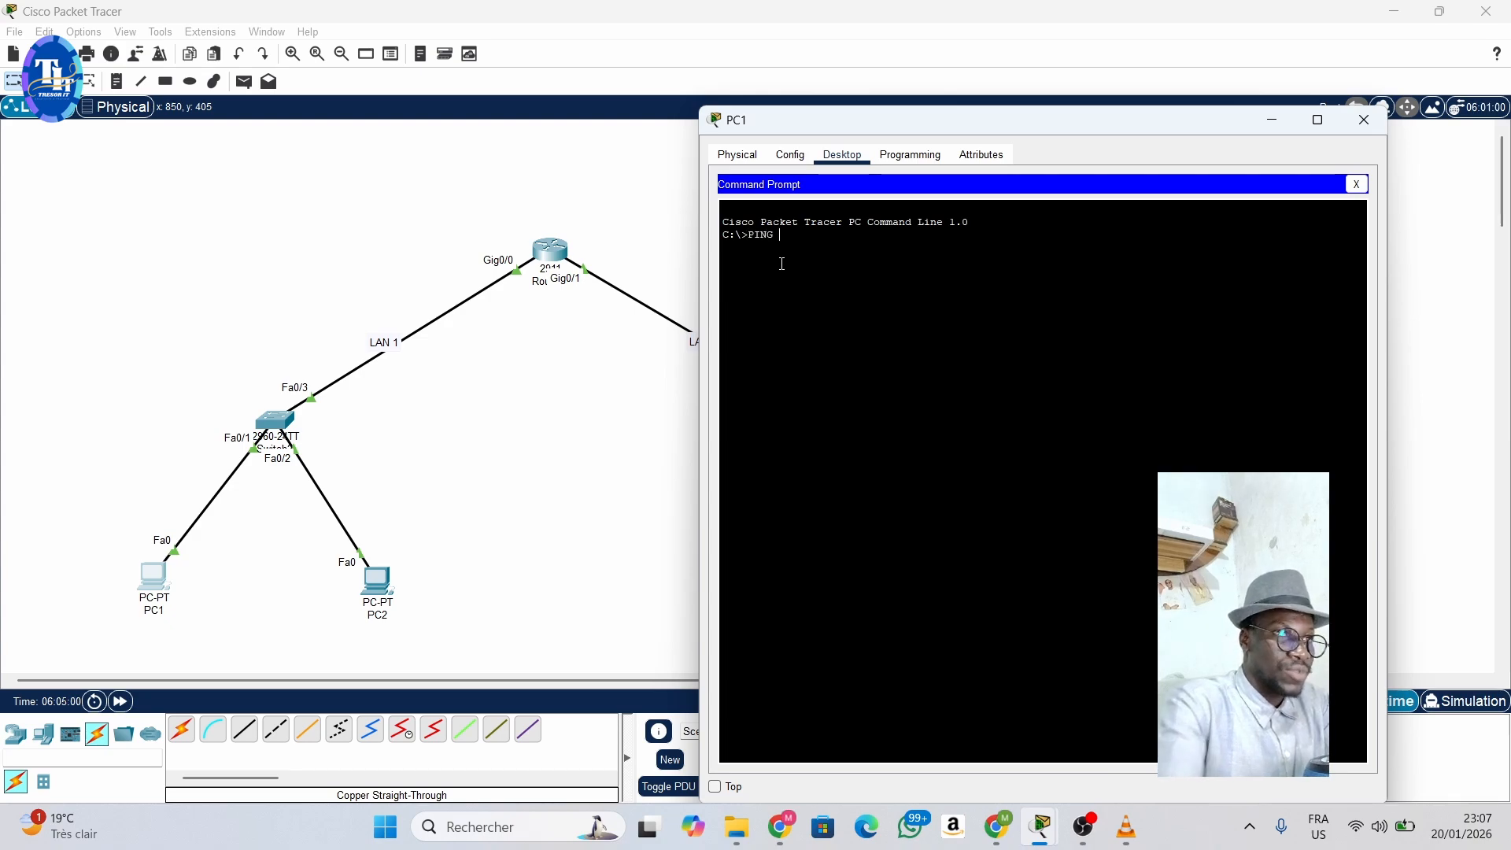
text( 192.168.1)
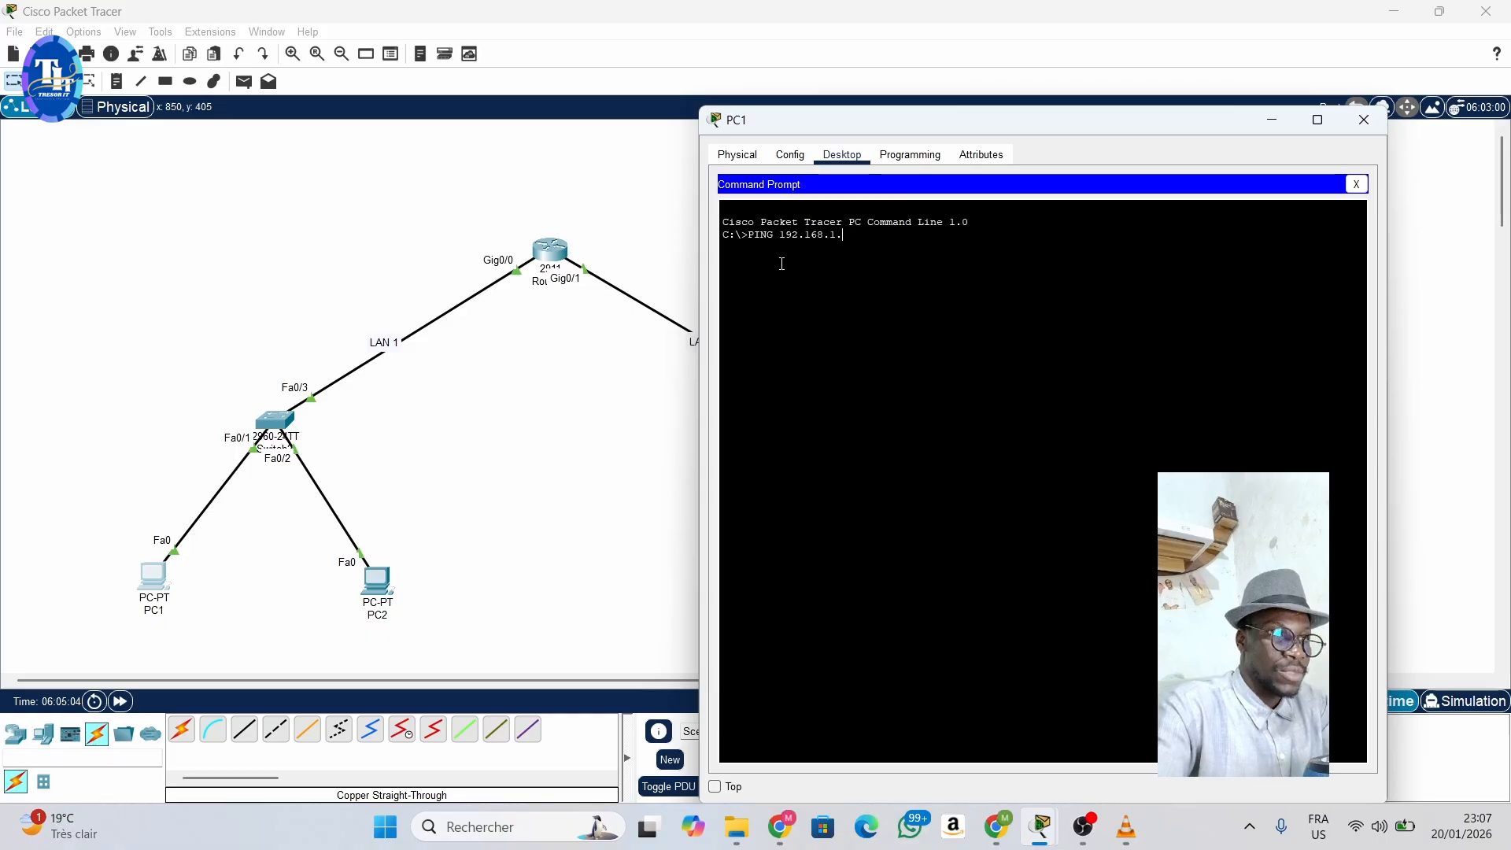
text(.20)
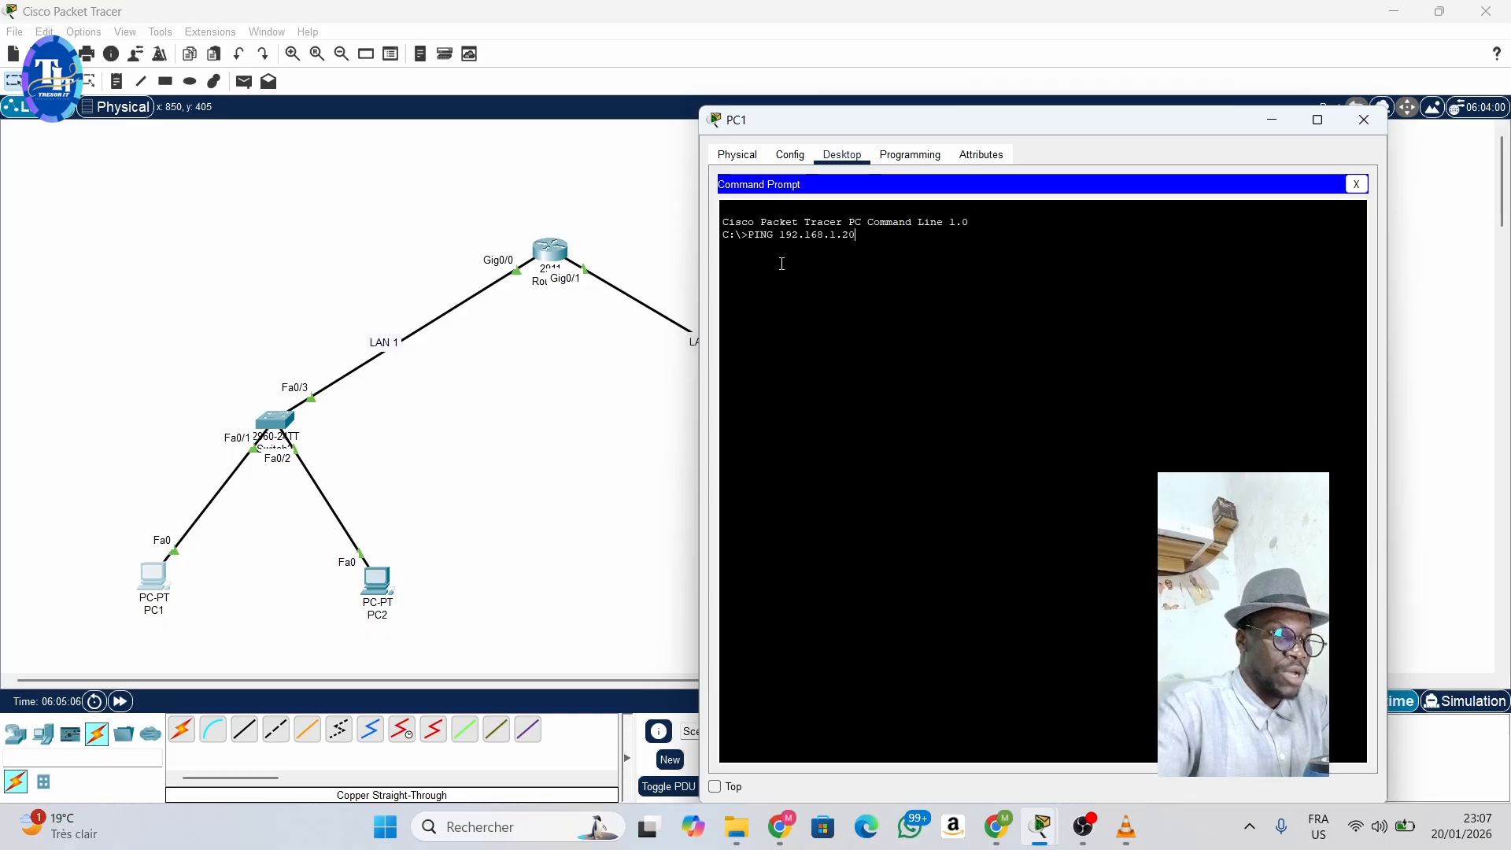
key(Return)
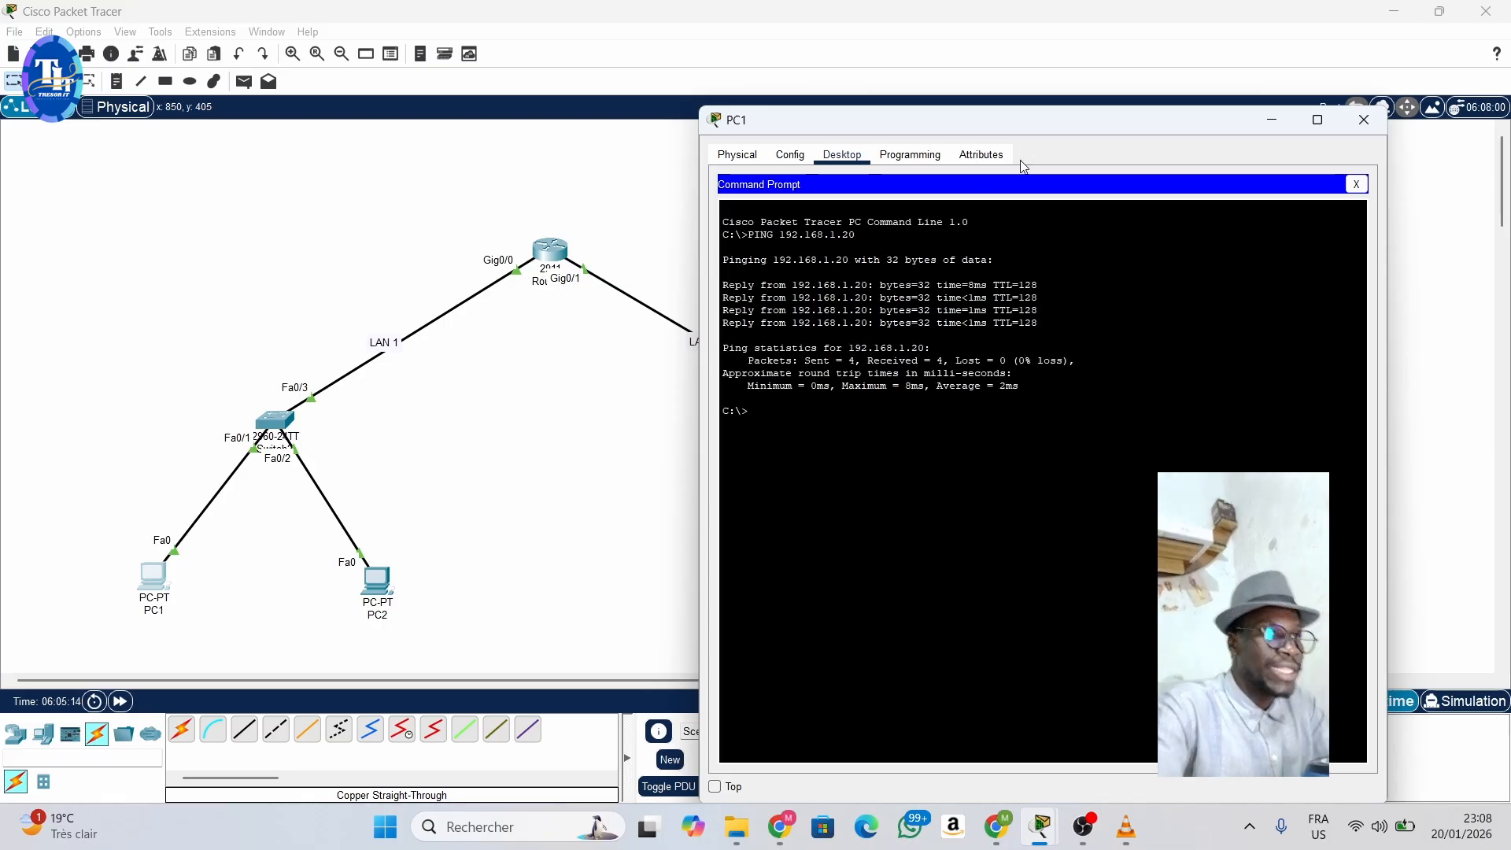
- Ping 192.168.2.10 from PC1's Command Prompt to test connectivity to LAN 2
drag(1002, 116, 1227, 237)
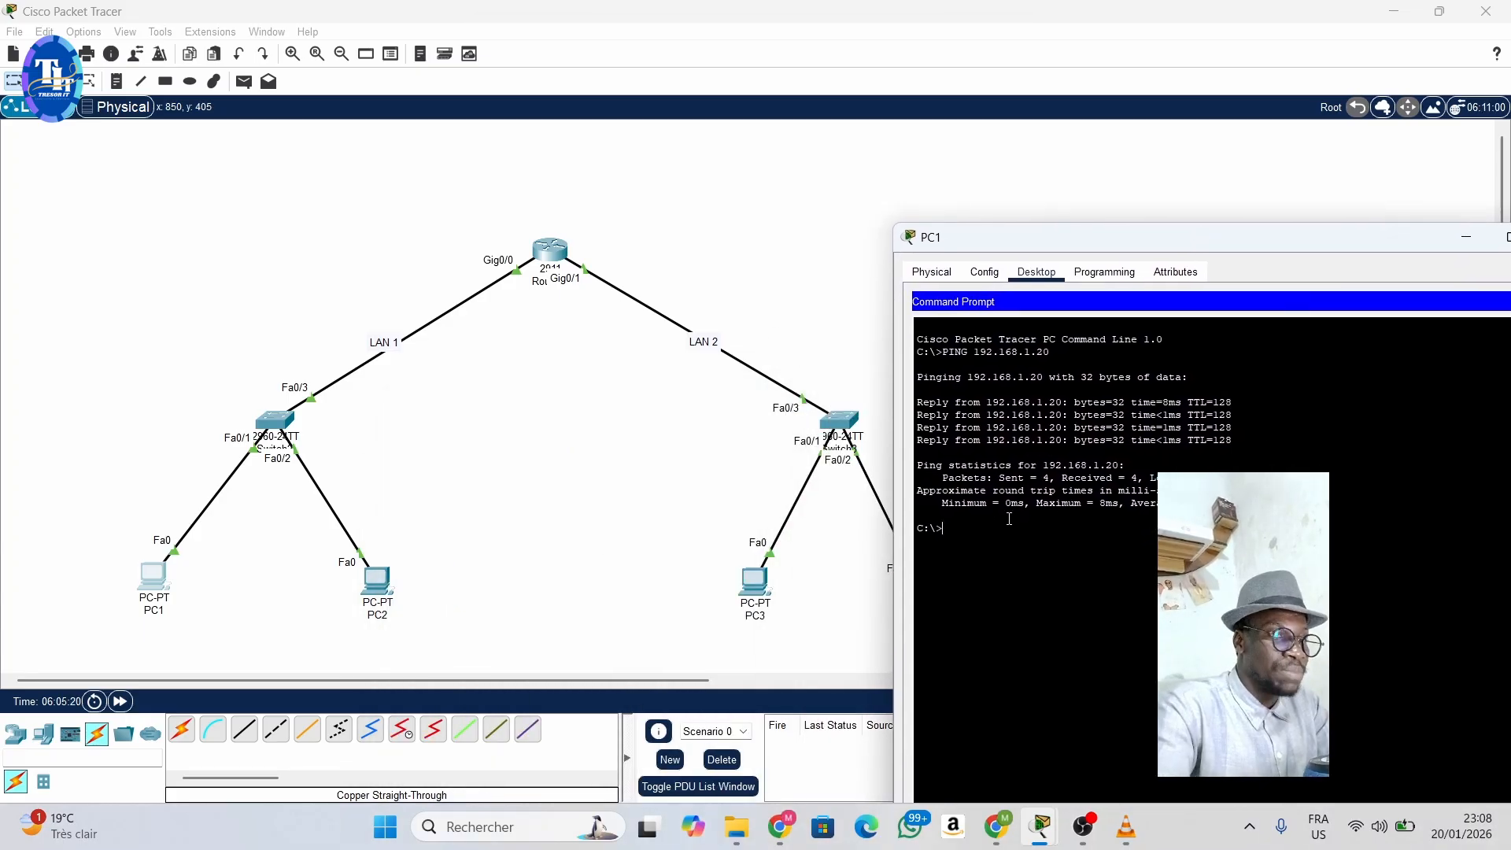
key(Up)
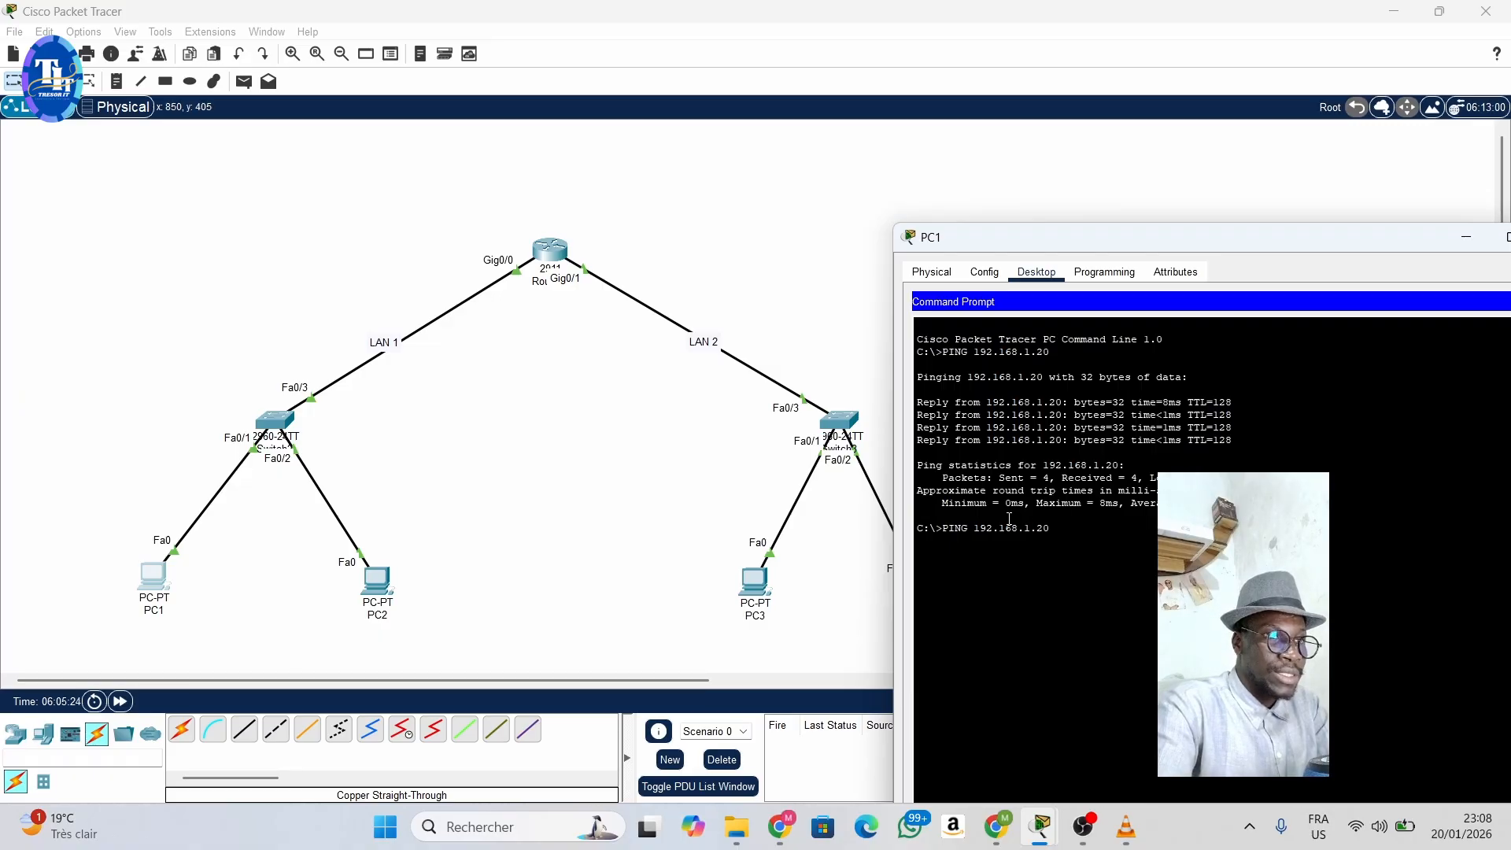
key(BackSpace)
key(BackSpace)
key(BackSpace)
key(BackSpace)
text(2.20)
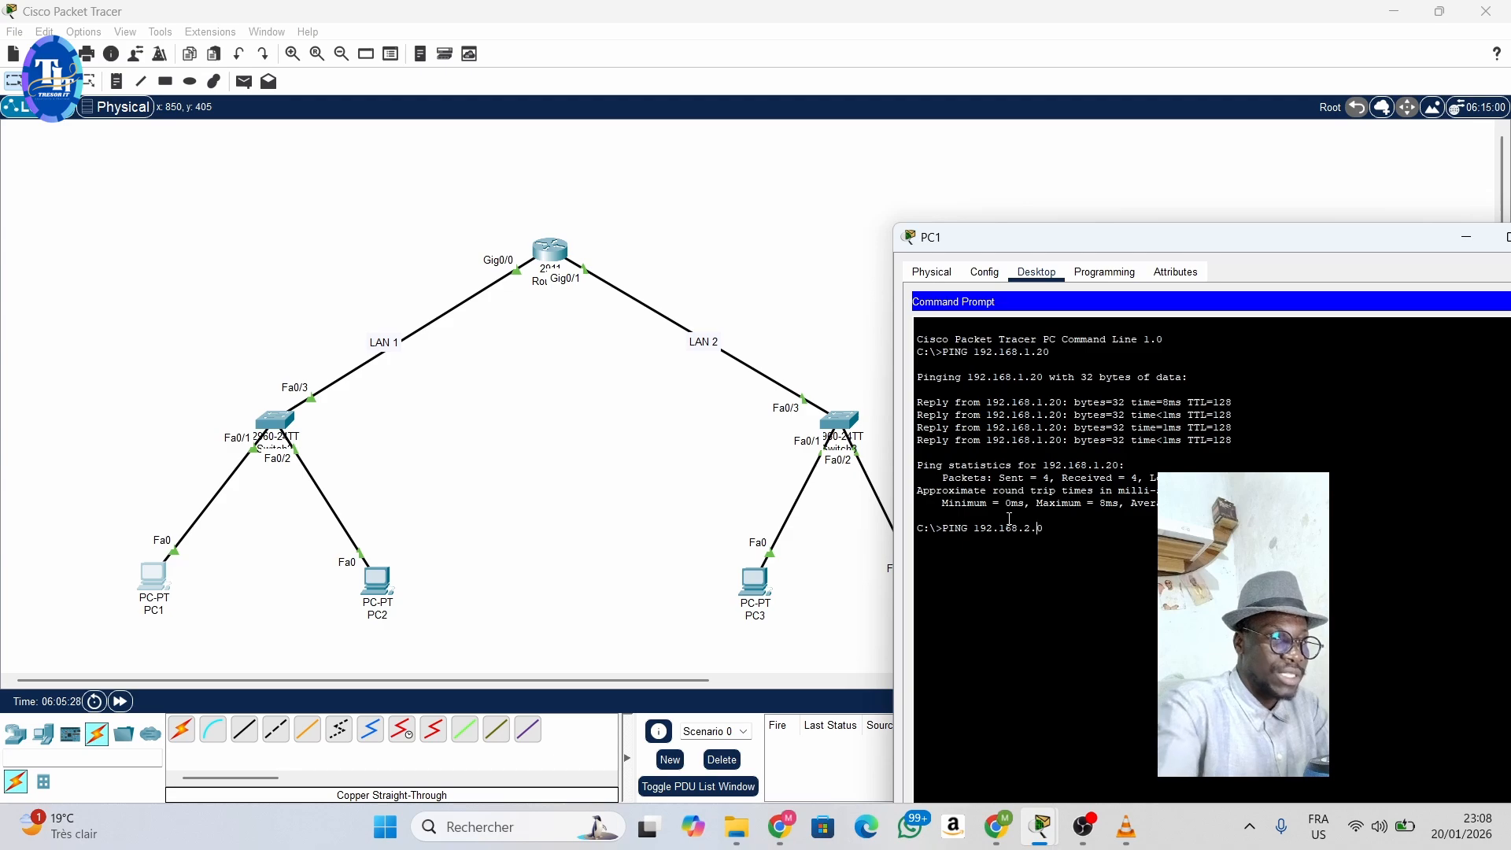
text(10)
key(Return)
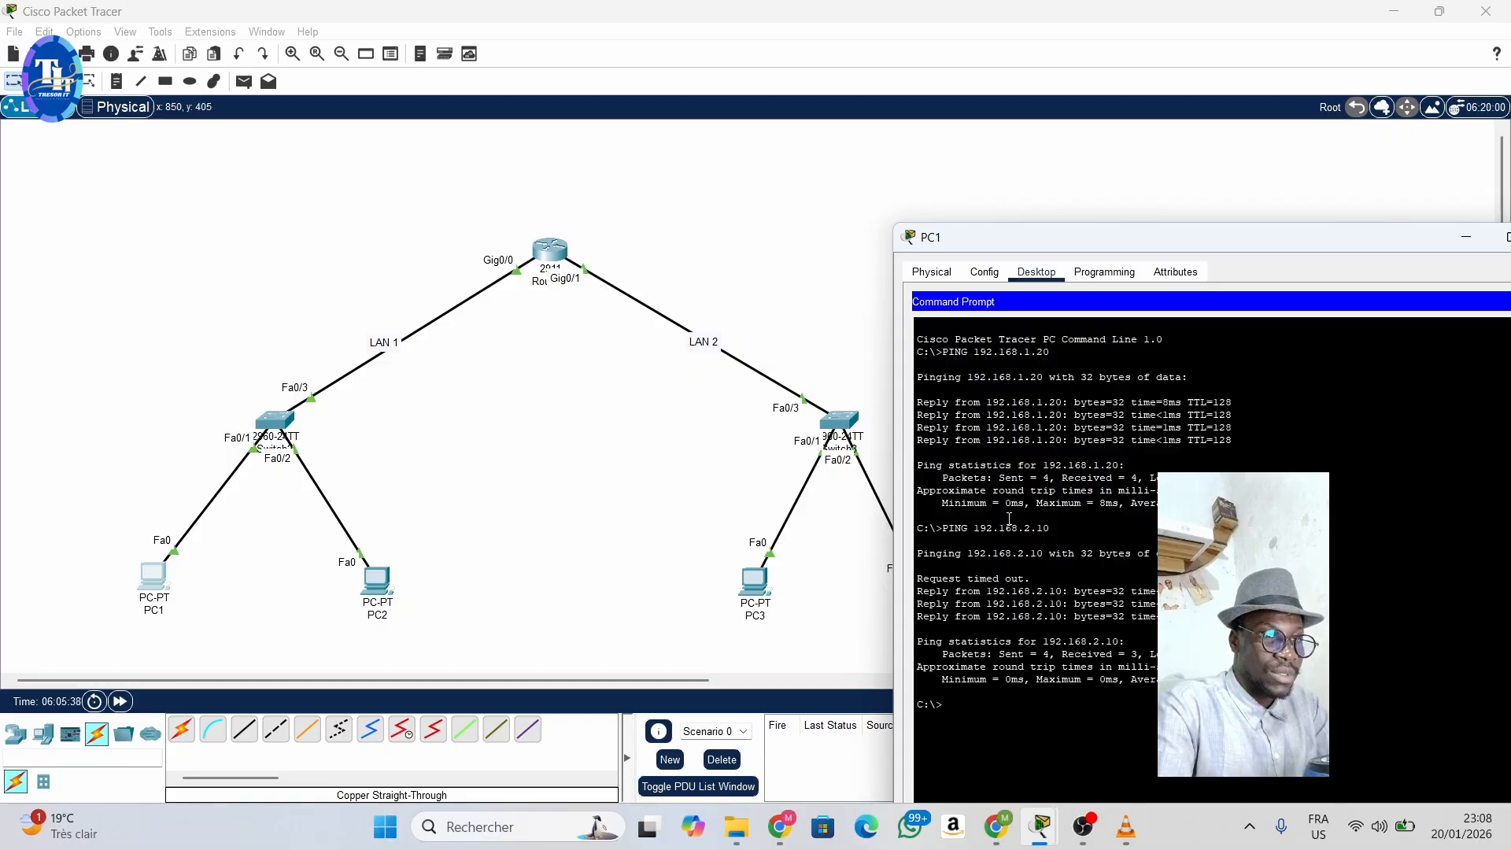
- Repeat the ping from PC1 to 192.168.2.10 and reposition the PC1 window to show the full output
key(Up)
key(Return)
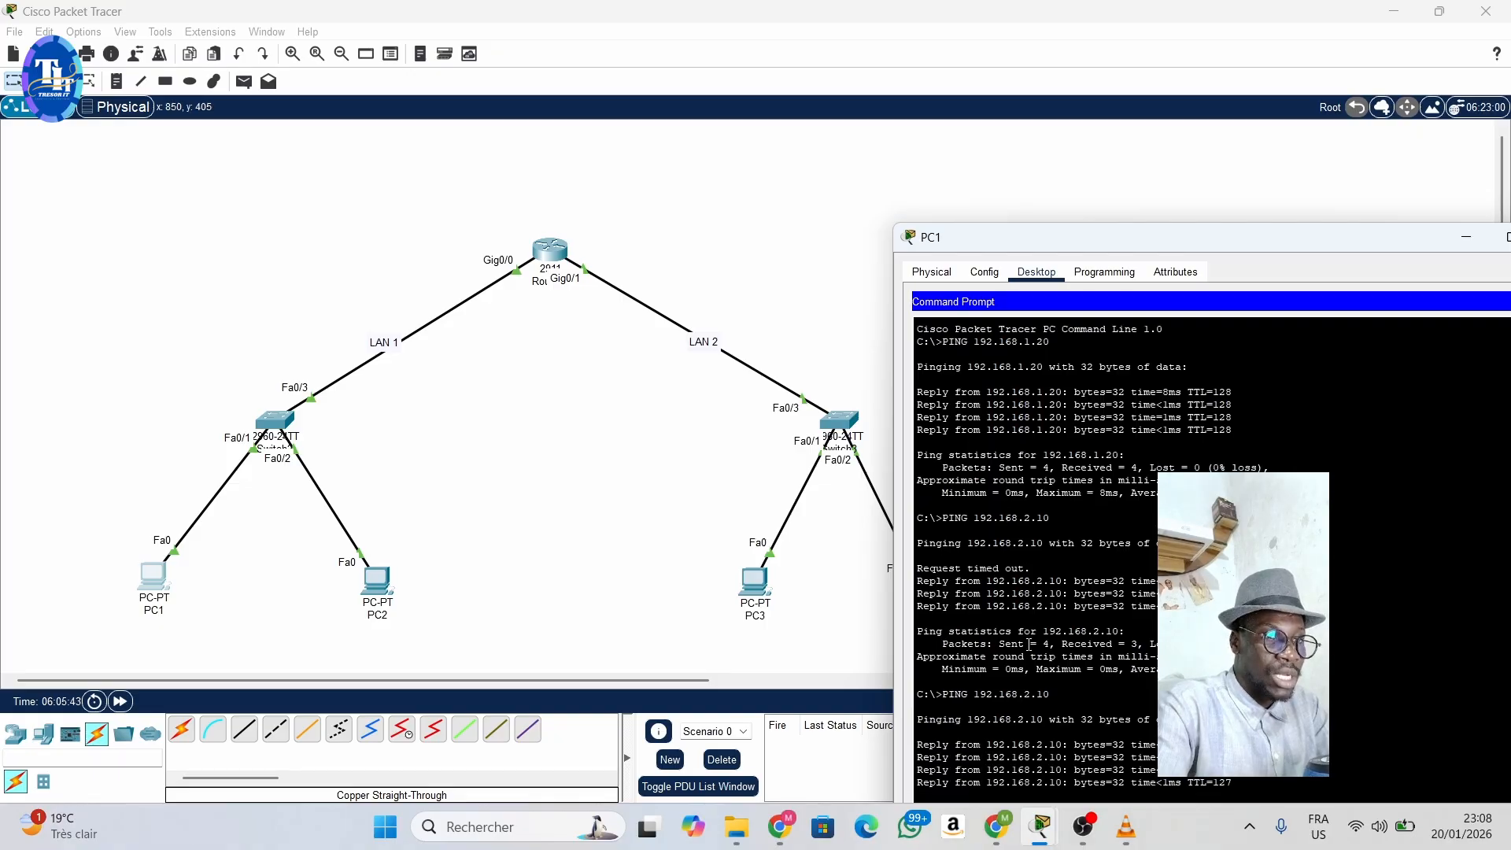
drag(1140, 238, 1092, 137)
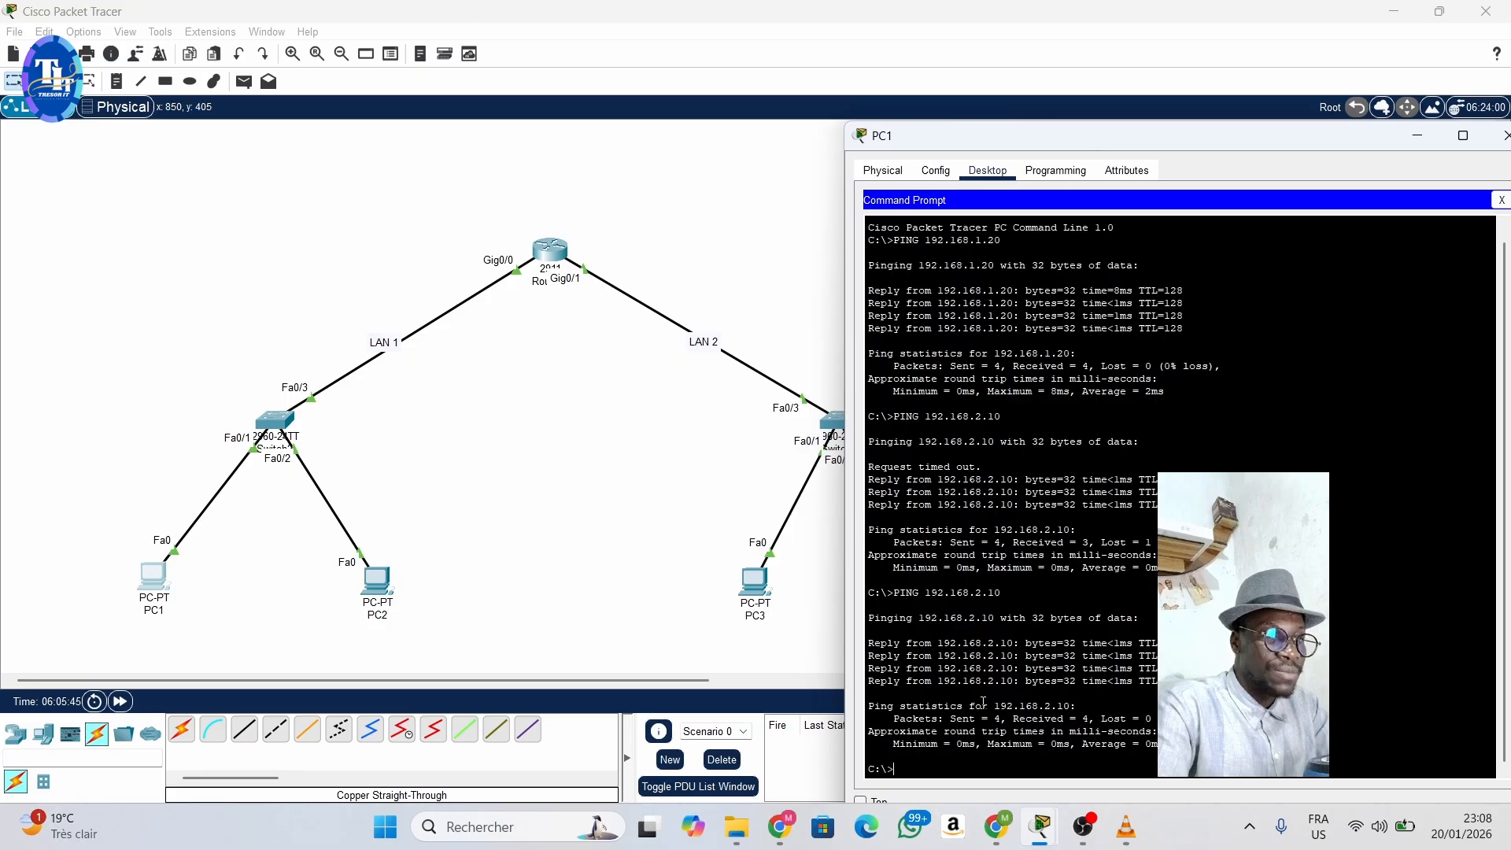
- Ping the other LAN 2 host at 192.168.2.20 from PC1's Command Prompt
key(Up)
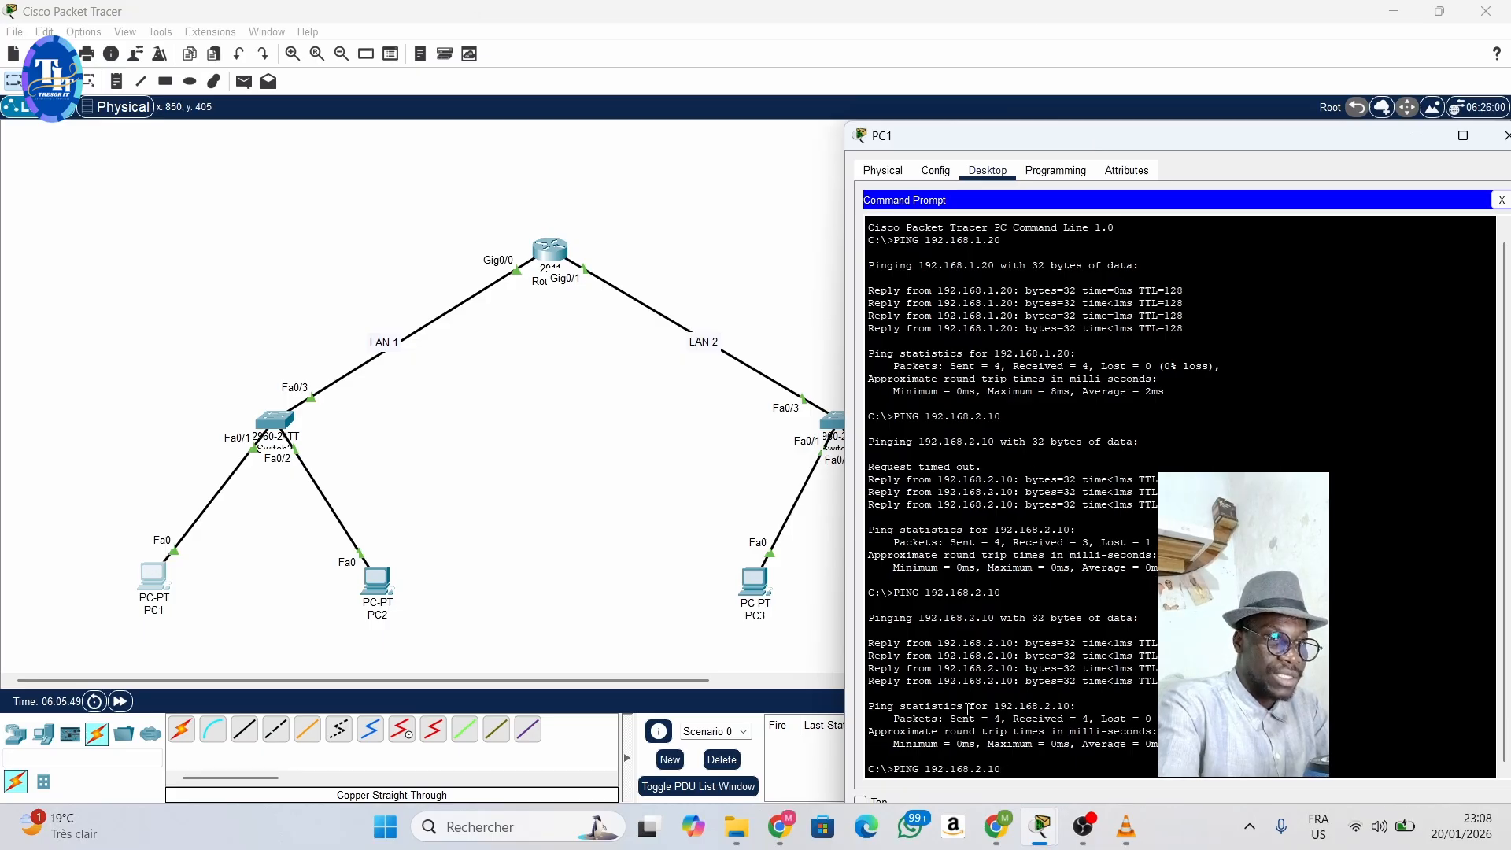
key(Left)
key(BackSpace)
text(2)
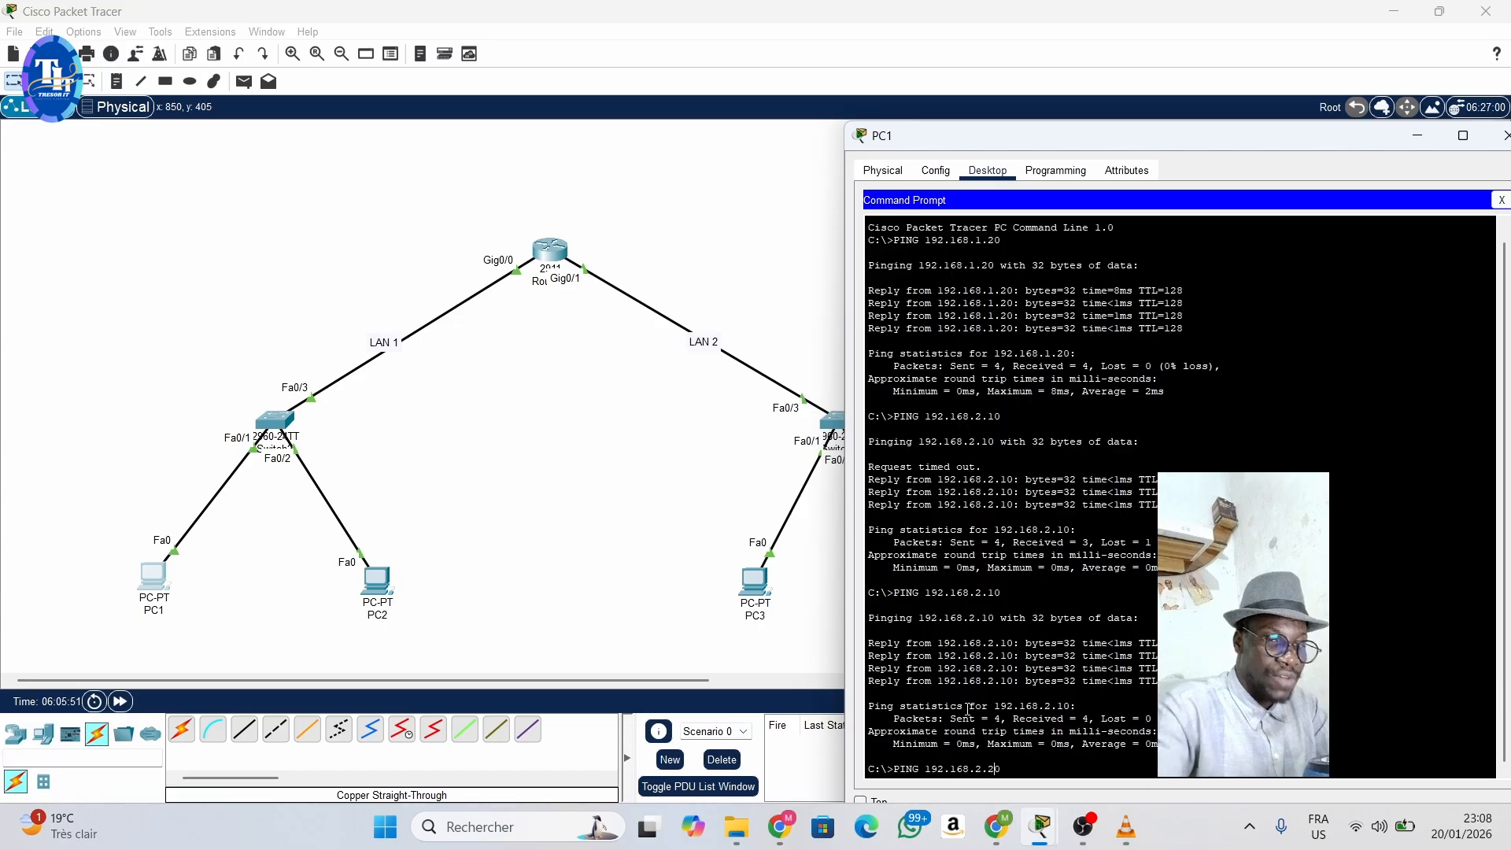
key(Return)
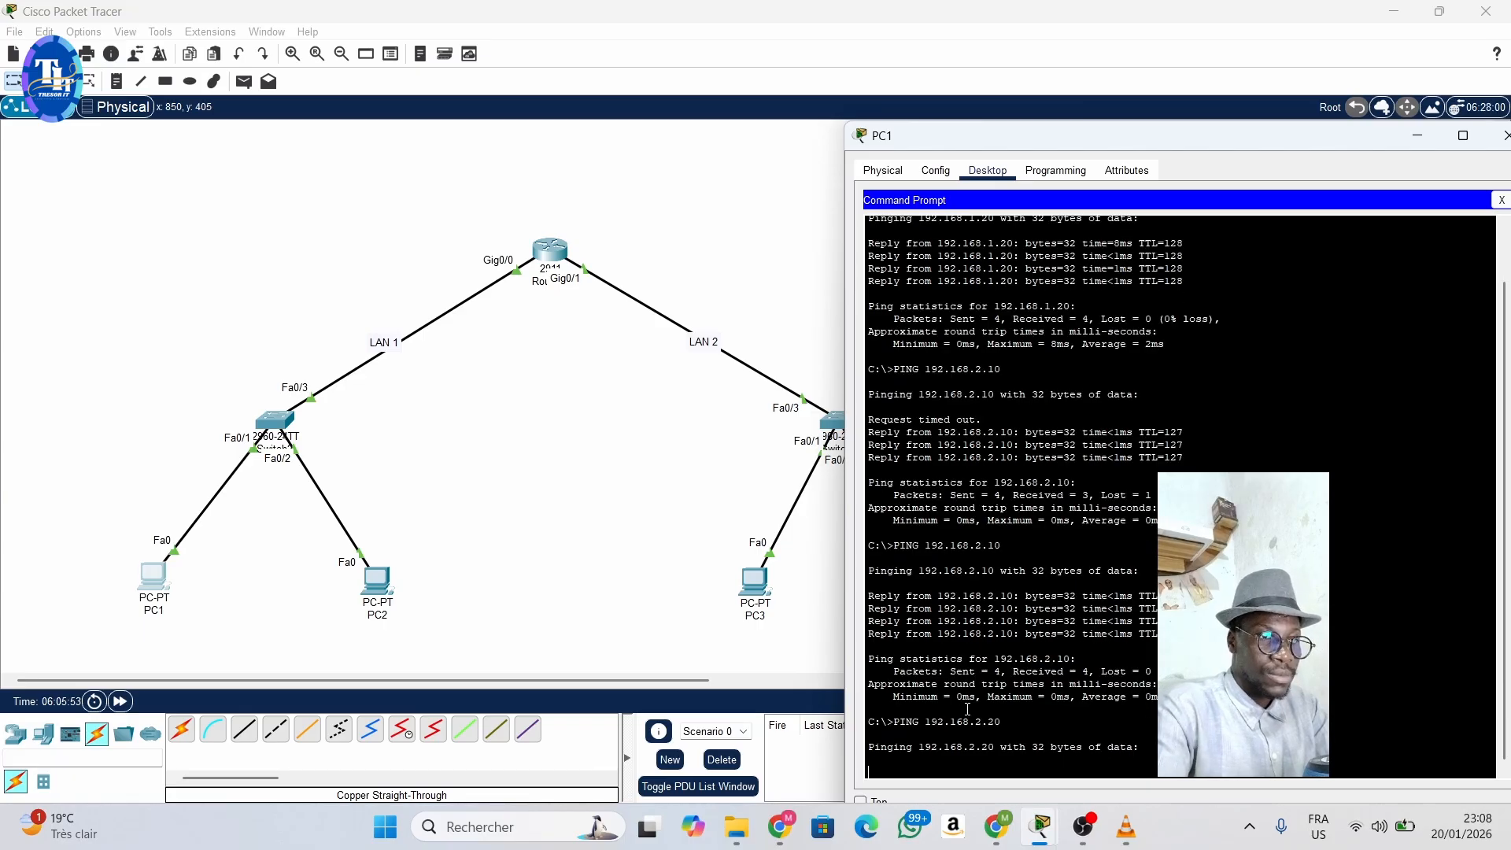